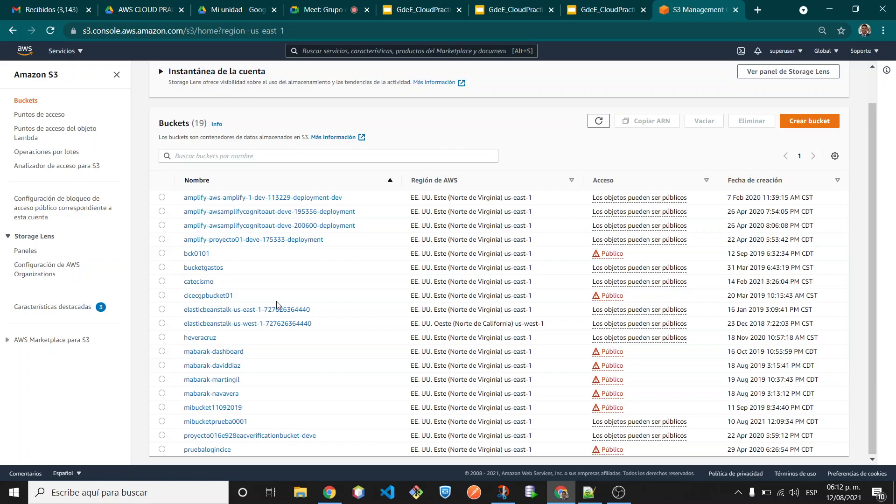
- Switch to the Google Meet call and admit the person waiting to join
left_click(322, 9)
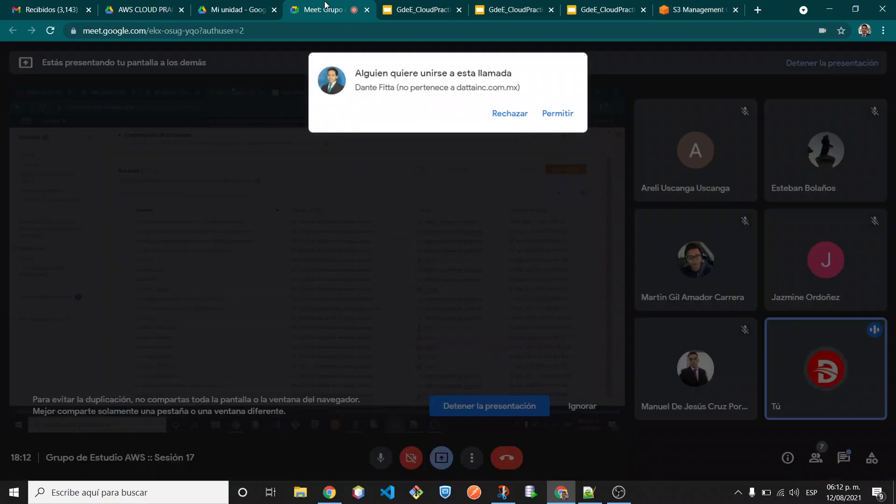
left_click(561, 112)
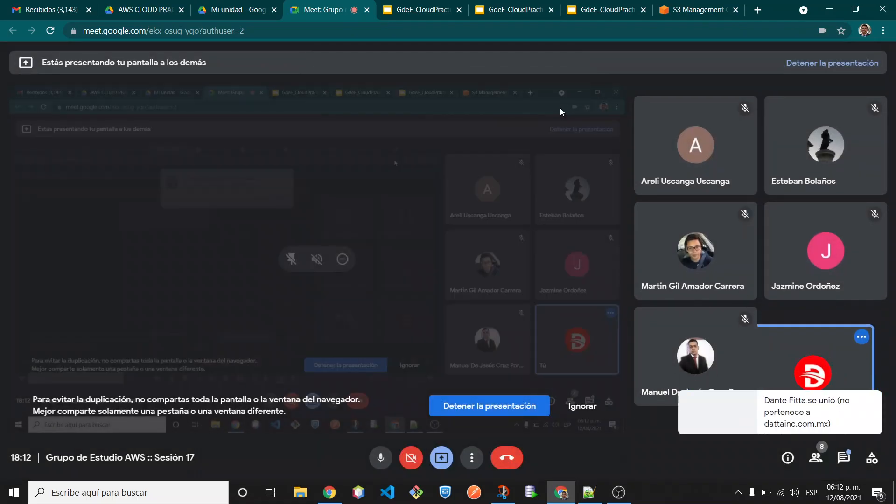
- Switch to the GdeE_CloudPractitioner_019_AWS_Storage_S3 presentation in Google Slides to view the versioning slide
left_click(604, 4)
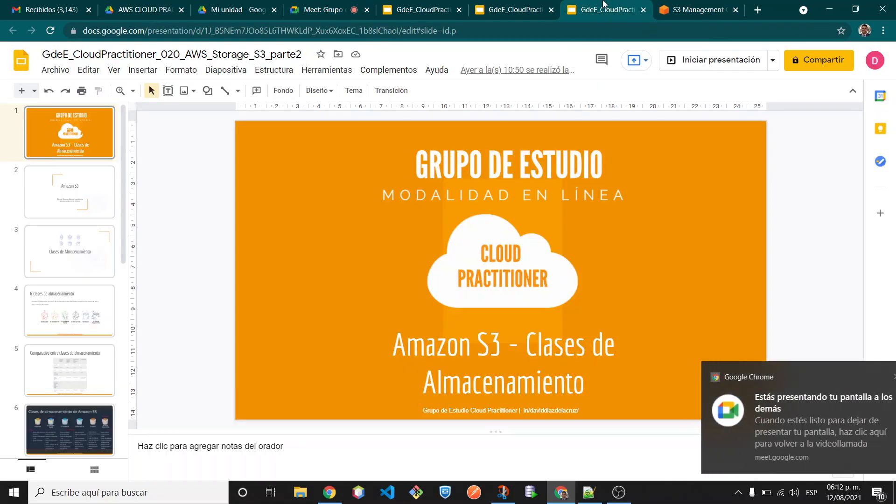
left_click(409, 4)
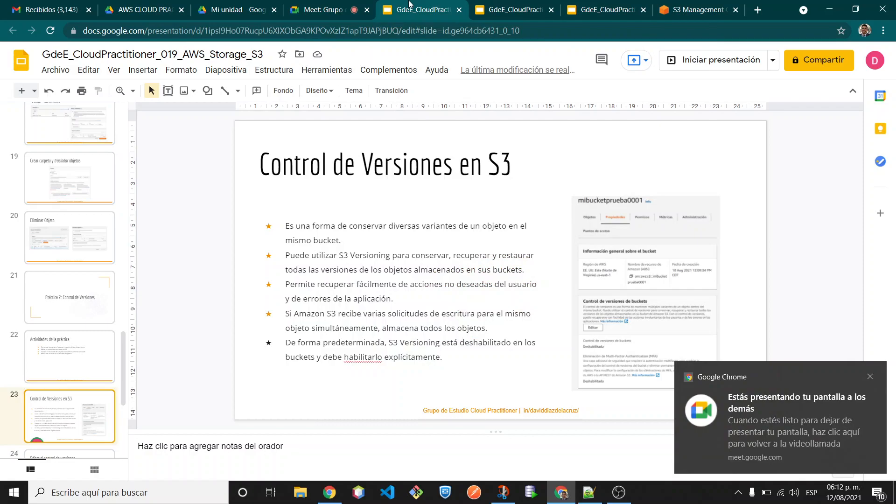
- Switch to the Amazon S3 console, open the heveracruz bucket and point out its name
left_click(691, 9)
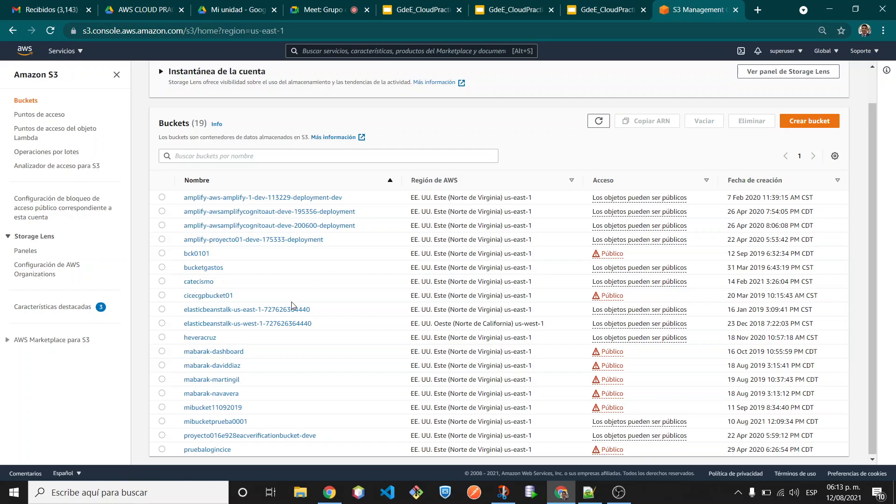
left_click(209, 342)
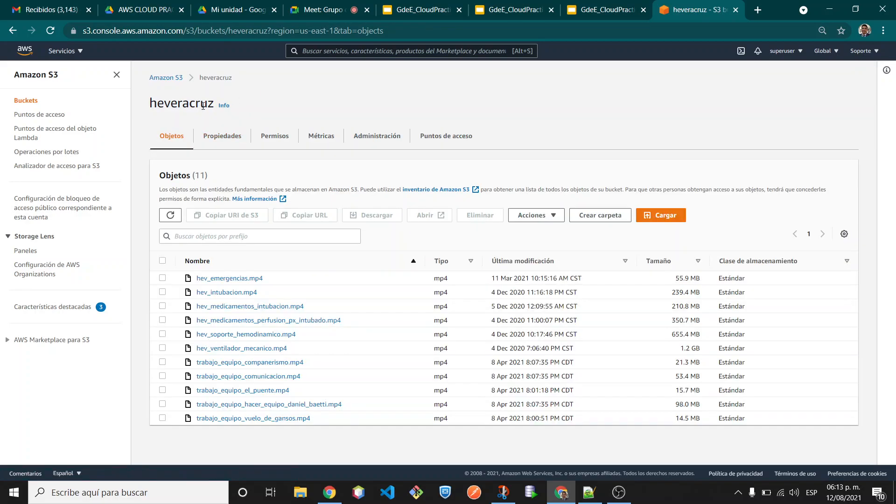
left_click_drag(248, 107, 148, 102)
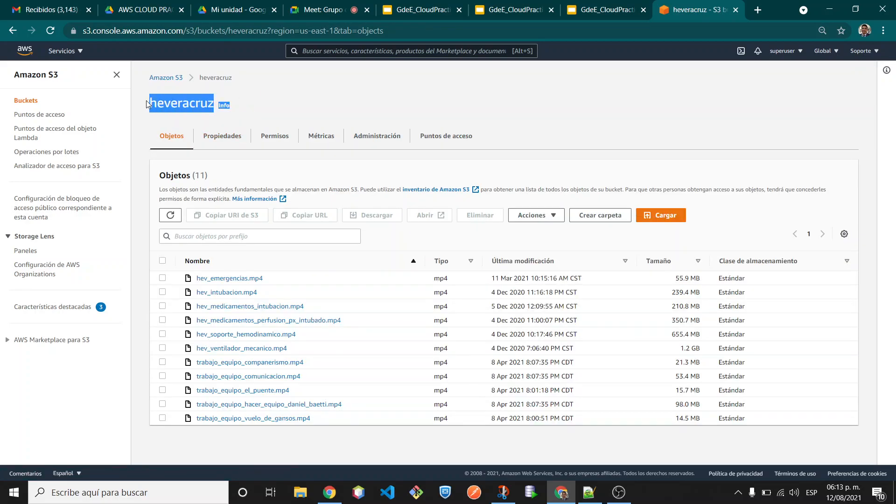
left_click(288, 102)
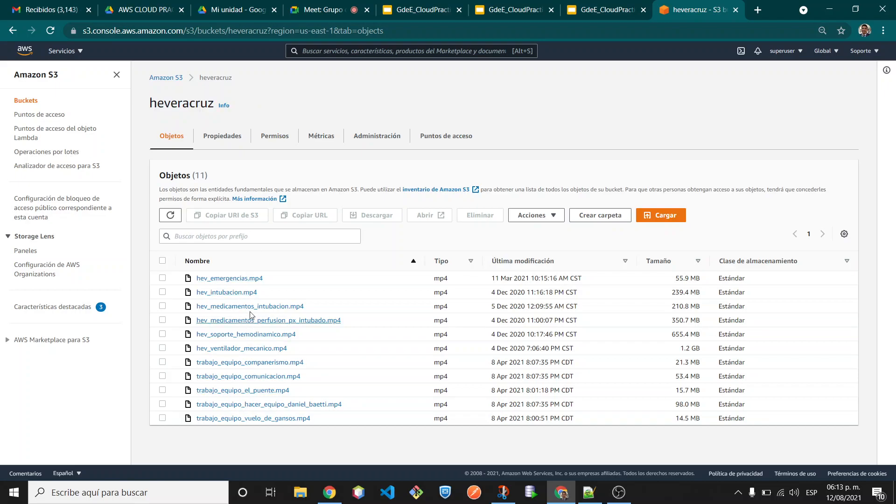
- Play the hev_emergencias.mp4 object through its copied object URL in a new browser tab, pause it and close the tab
left_click(237, 279)
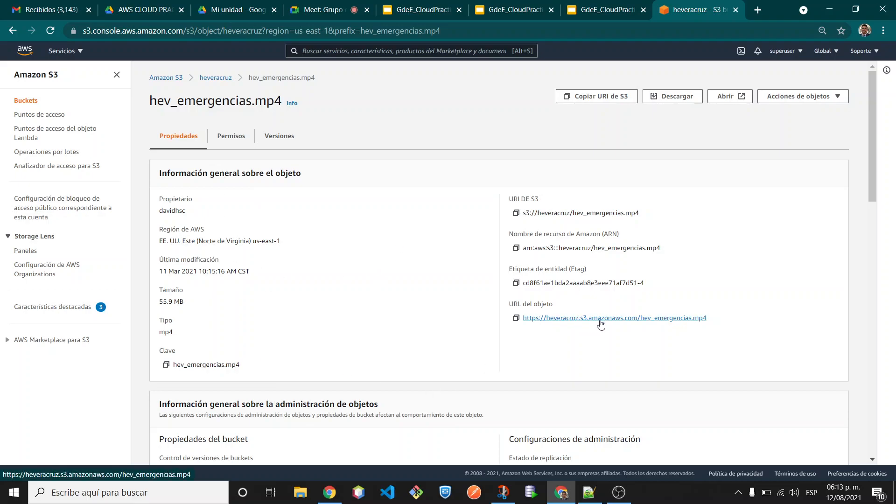
left_click(517, 319)
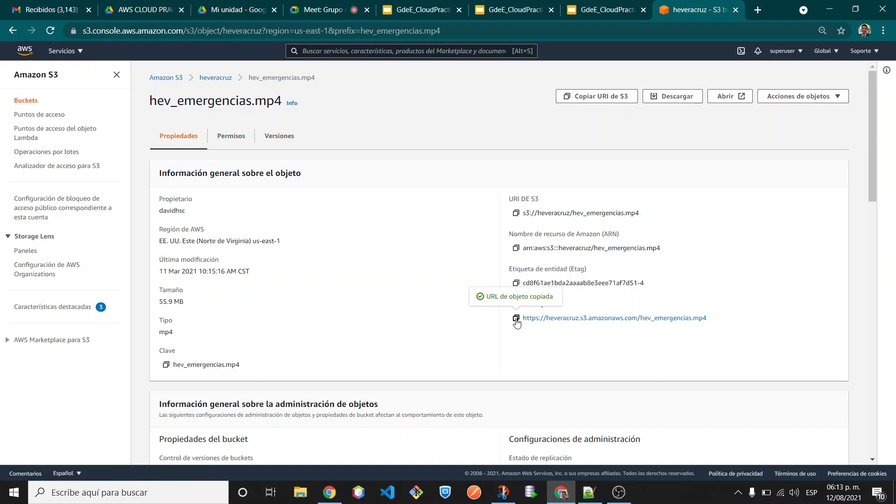
key("ctrl+t")
key("ctrl+v")
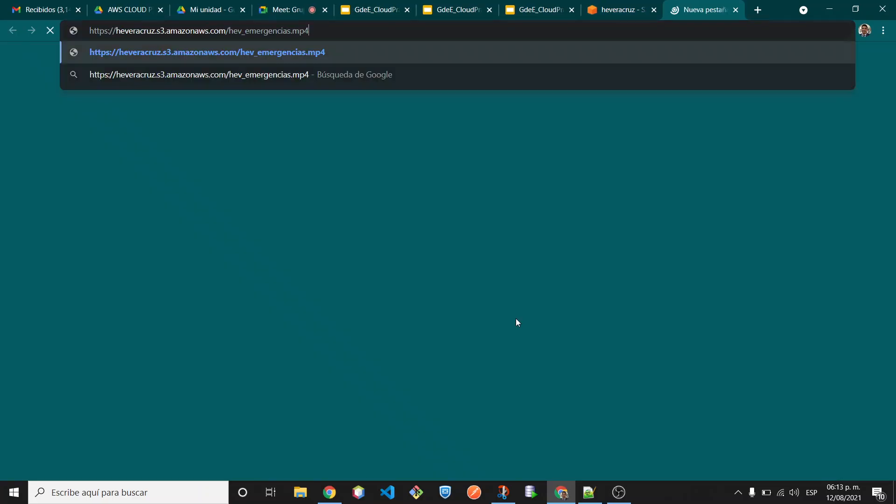
key("Return")
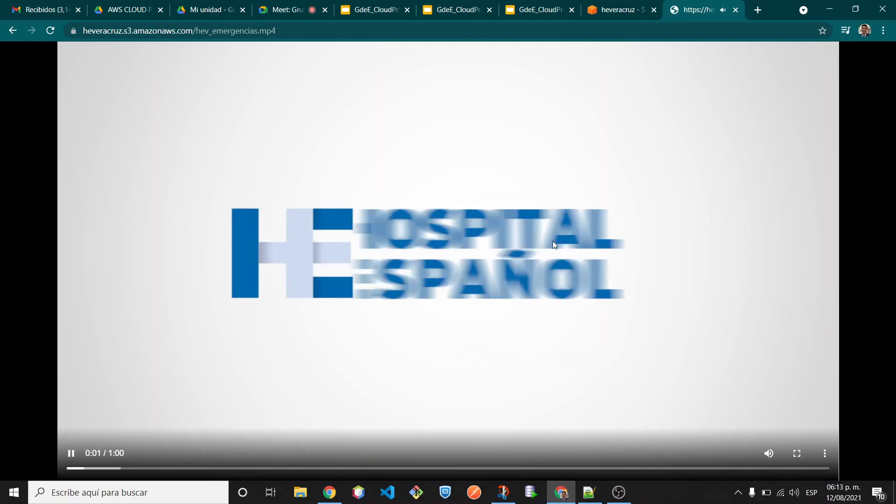
left_click(552, 241)
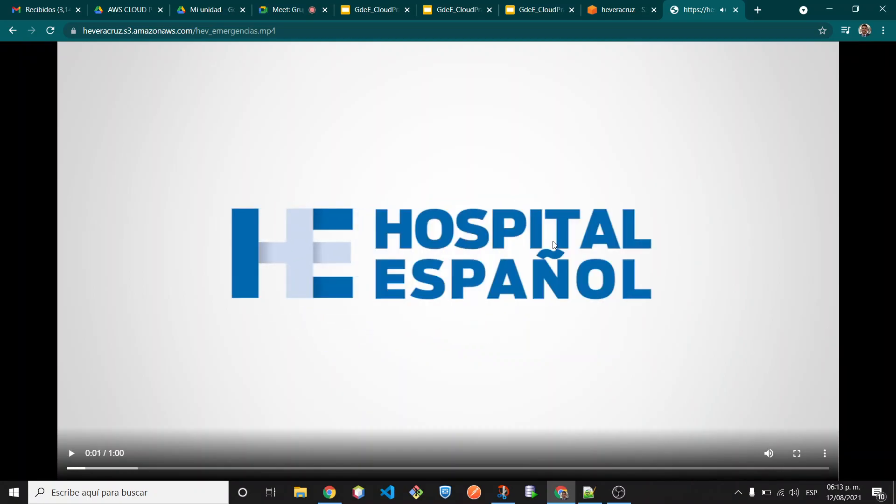
left_click(736, 9)
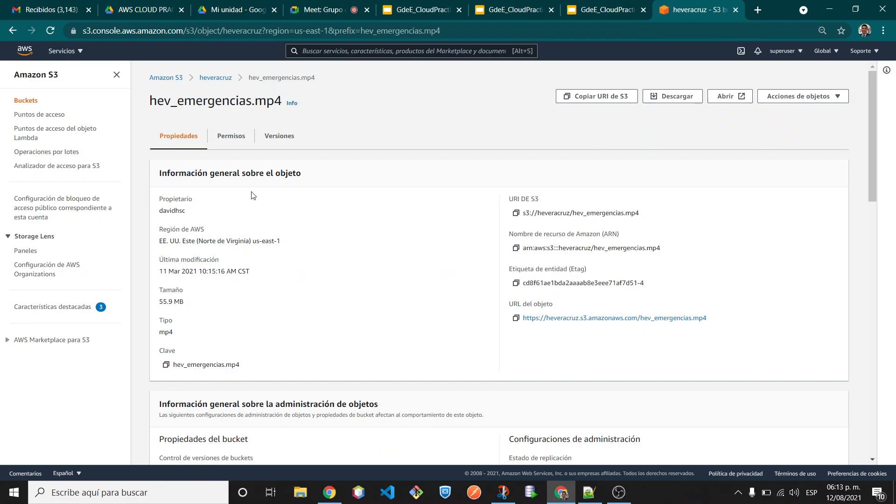
- Reopen hev_emergencias.mp4 from the heveracruz object list and examine its properties, including storage class, encryption, tags and metadata
double_click(234, 100)
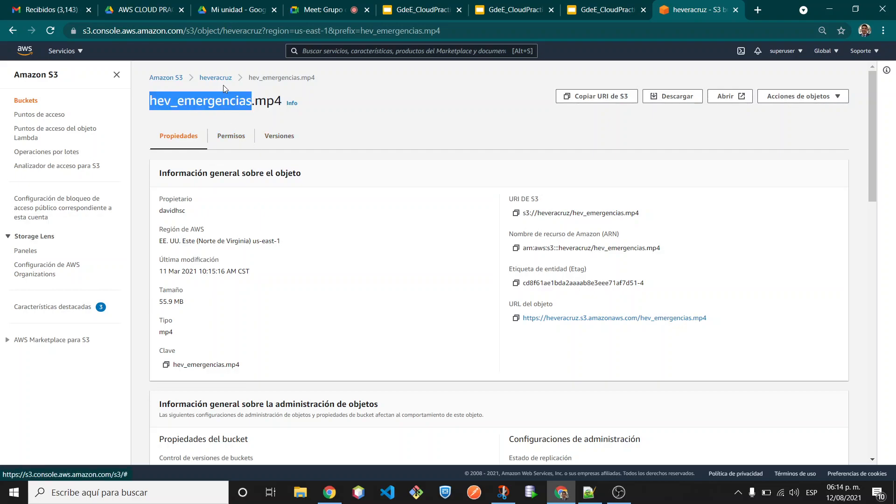
left_click(221, 80)
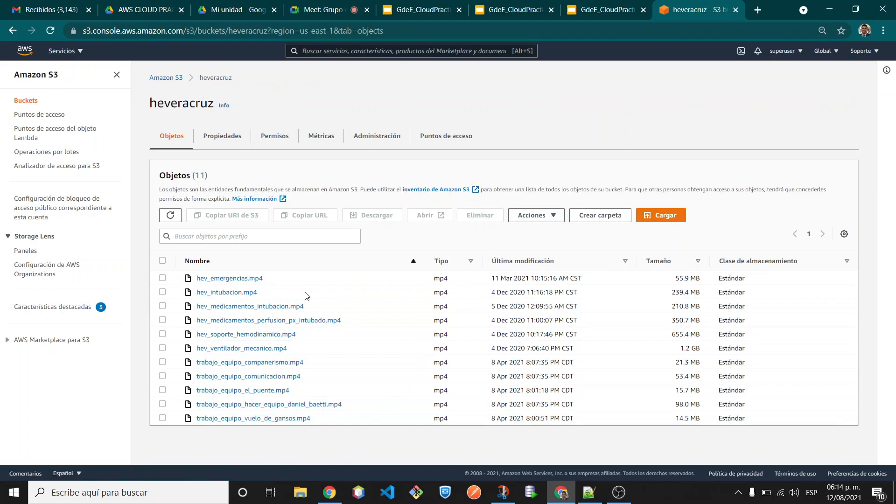
left_click(241, 278)
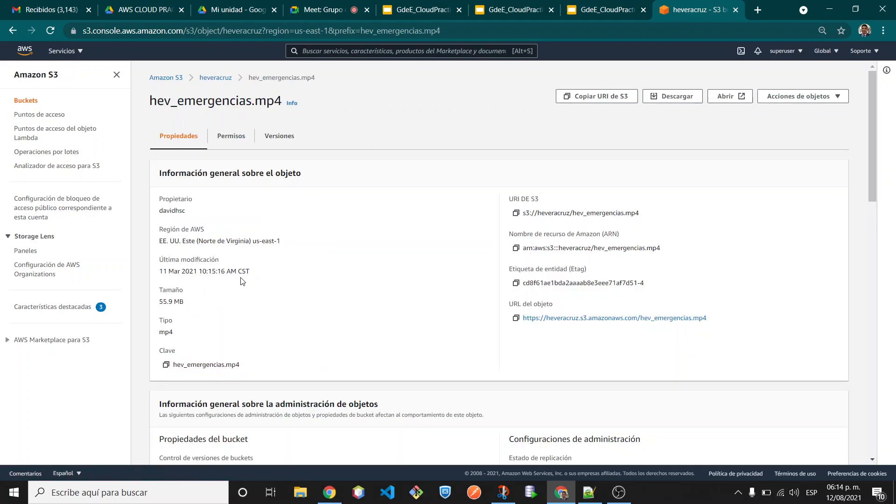
scroll(241, 280, "down", 11)
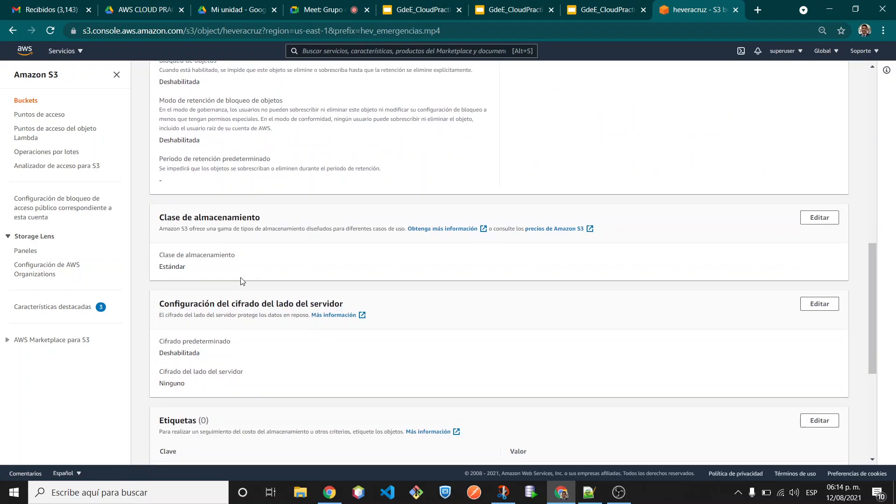
scroll(241, 279, "down", 4)
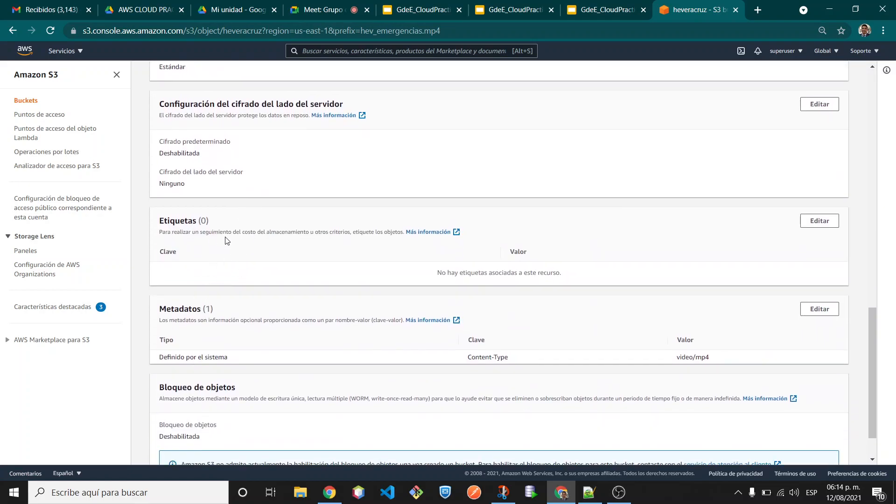
scroll(243, 335, "down", 1)
scroll(242, 335, "up", 4)
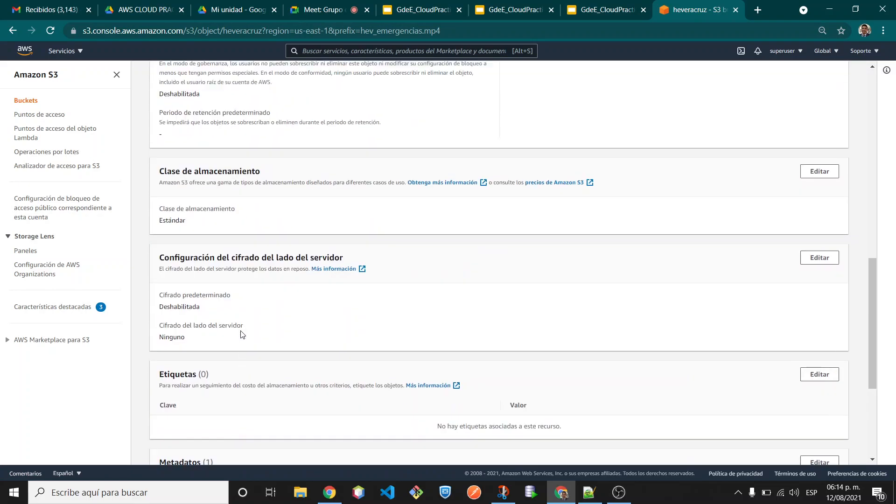
scroll(242, 334, "up", 13)
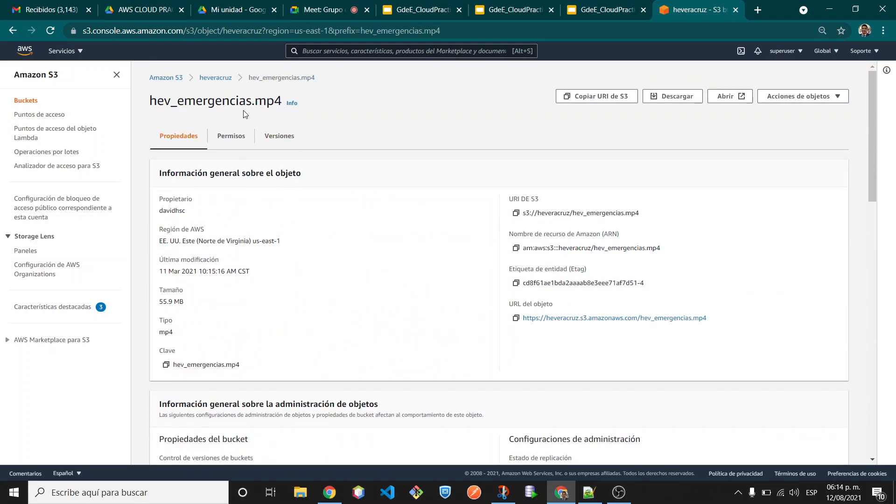
- Return to the bucket list and start a new bucket named gdeebucket1 in the Norte de Virginia us-east-1 region
left_click(215, 78)
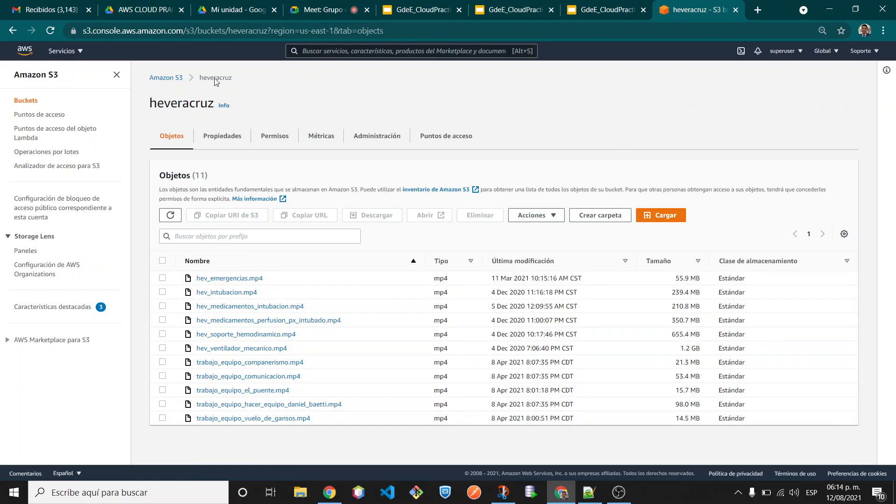
left_click(171, 81)
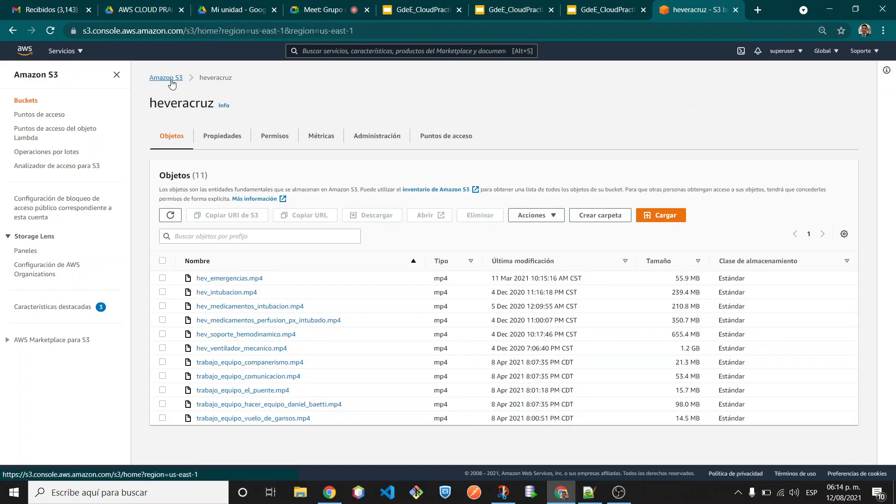
left_click(798, 158)
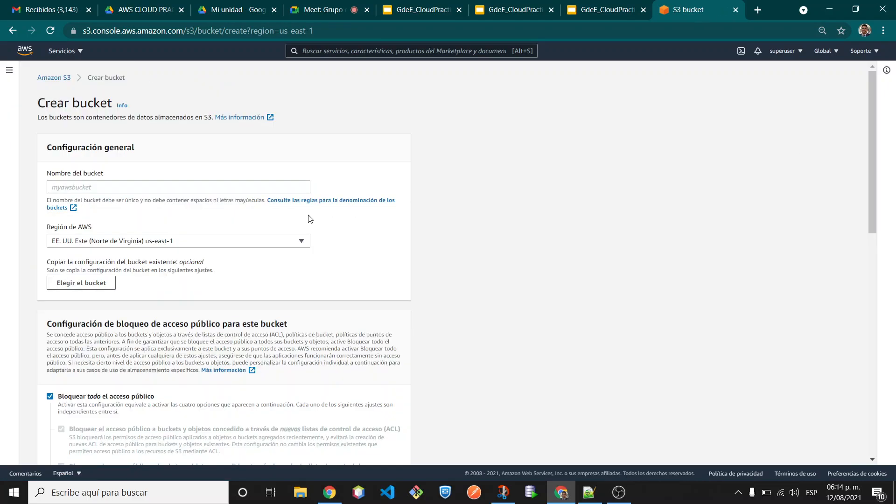
left_click(172, 187)
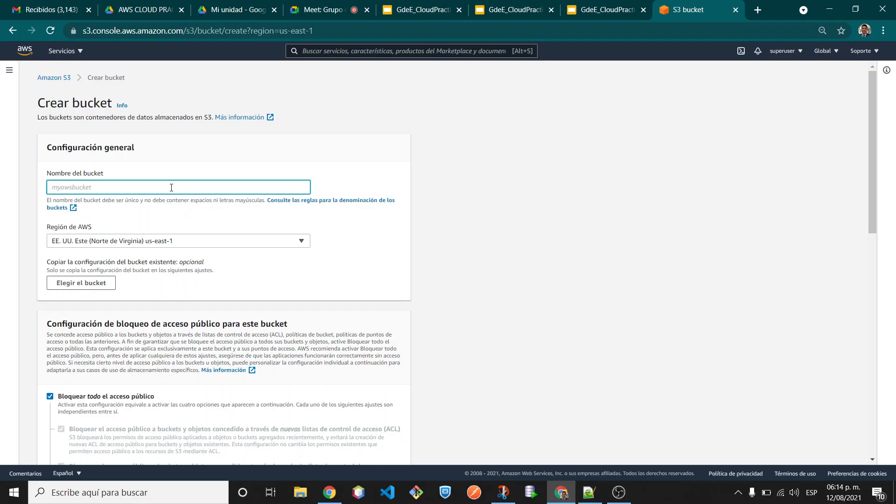
type("gdeebucket1")
left_click(217, 246)
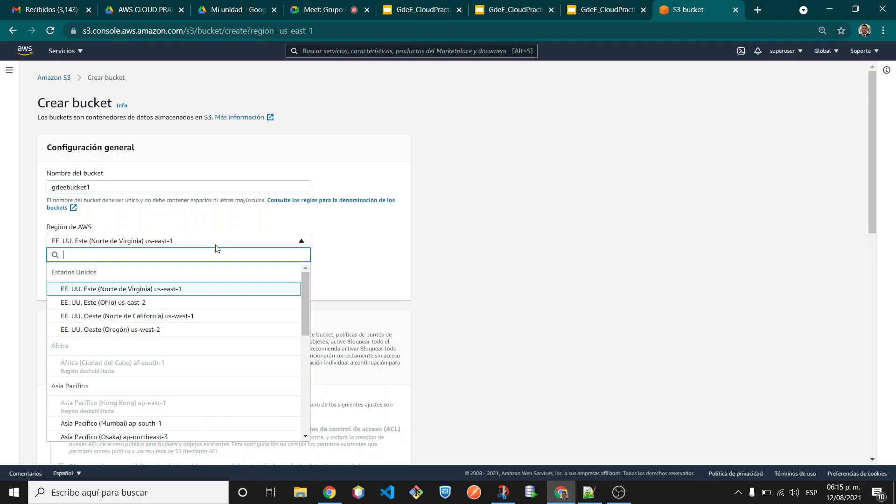
left_click(164, 290)
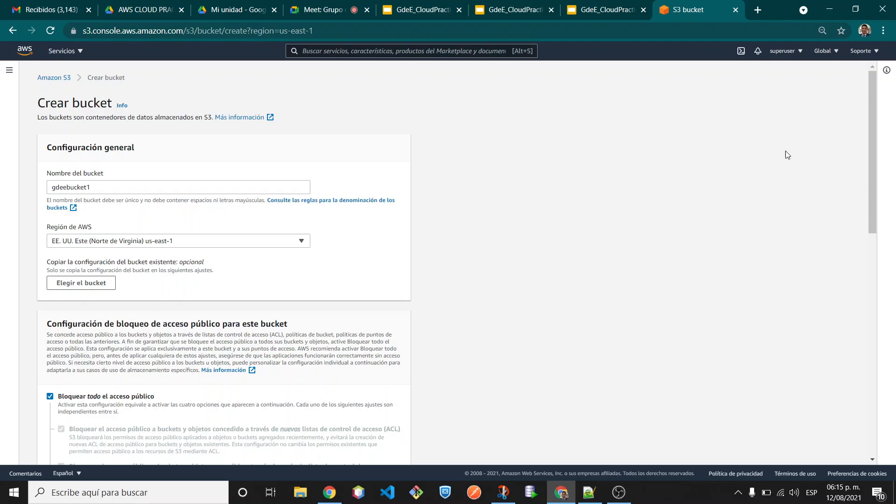
- Check the console's global region list and review the remaining settings of the bucket creation form
left_click(834, 52)
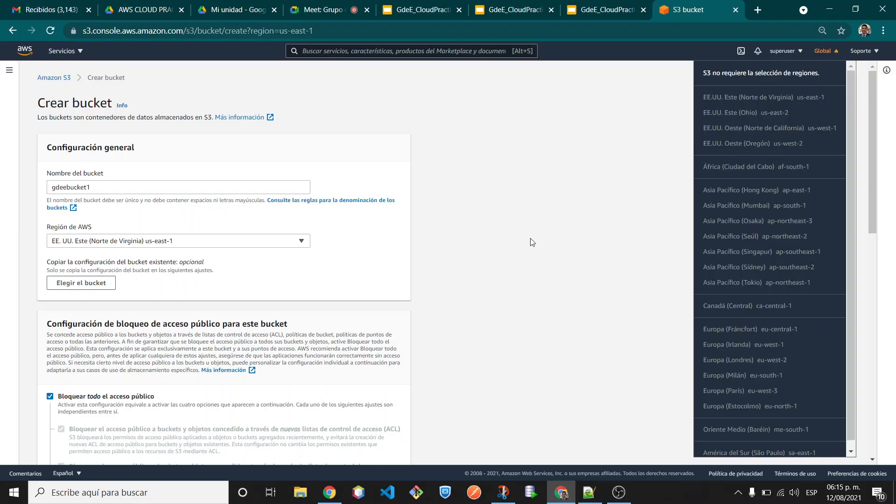
left_click(531, 242)
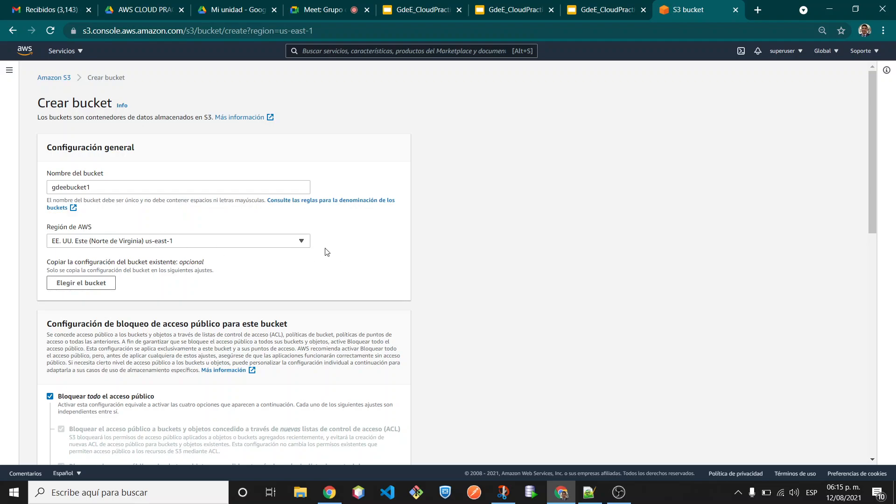
scroll(317, 247, "down", 1)
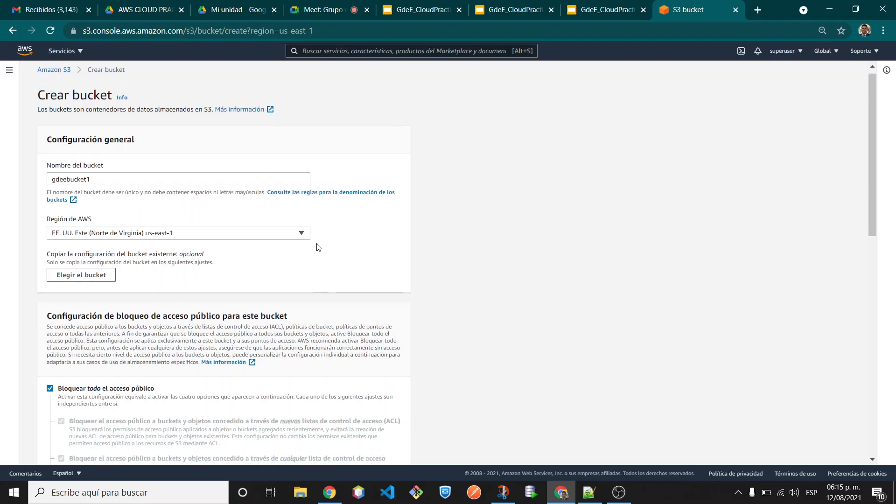
scroll(316, 247, "down", 10)
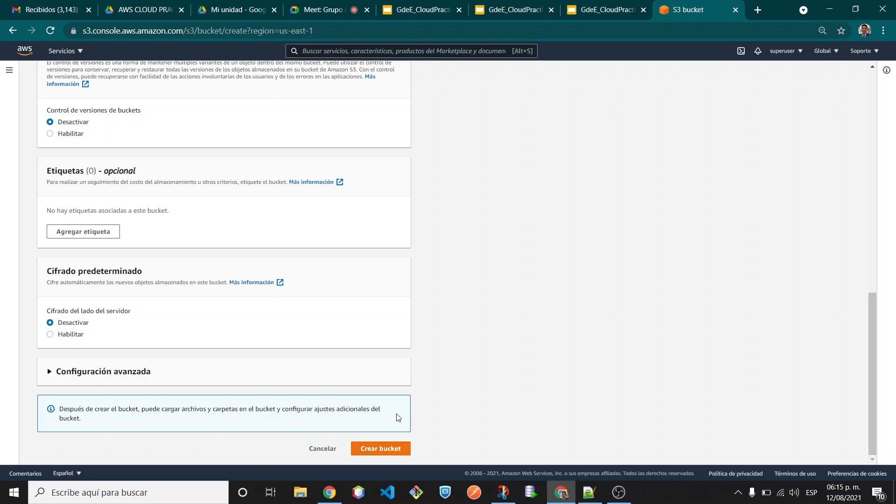
- Disable blocking of all public access, acknowledge that the bucket and its objects may become public, and create gdeebucket1
scroll(452, 361, "up", 7)
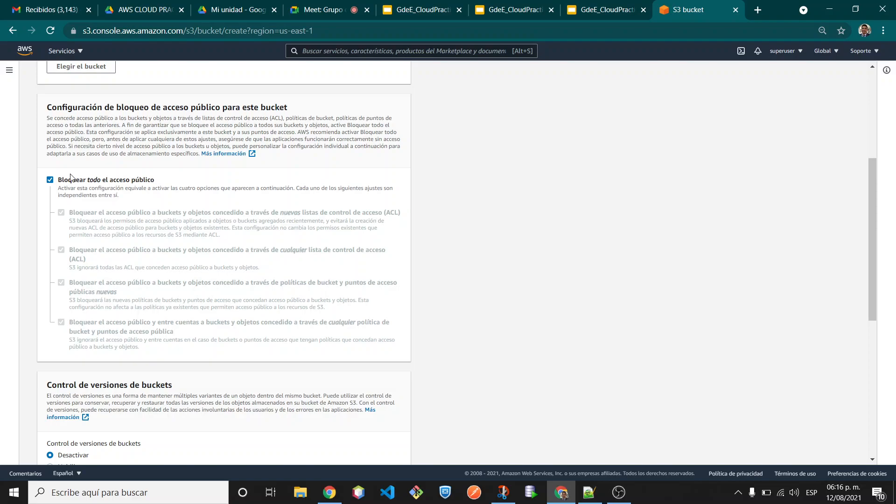
left_click(50, 180)
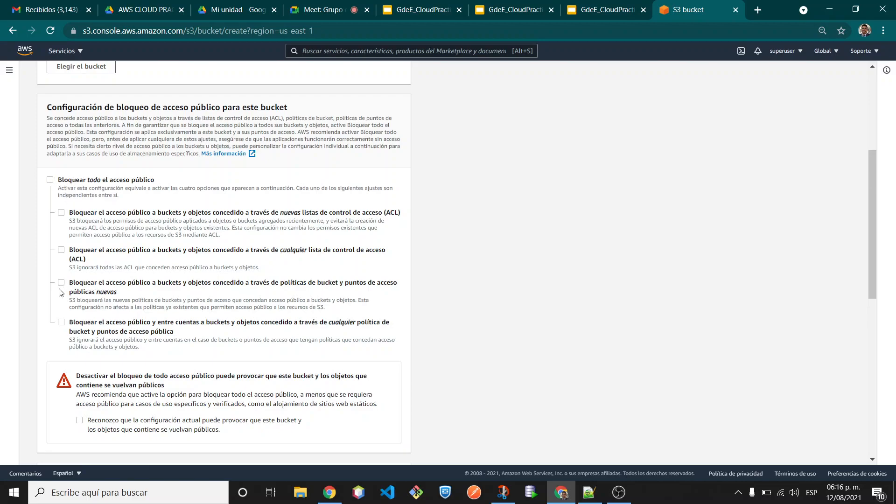
scroll(180, 294, "down", 10)
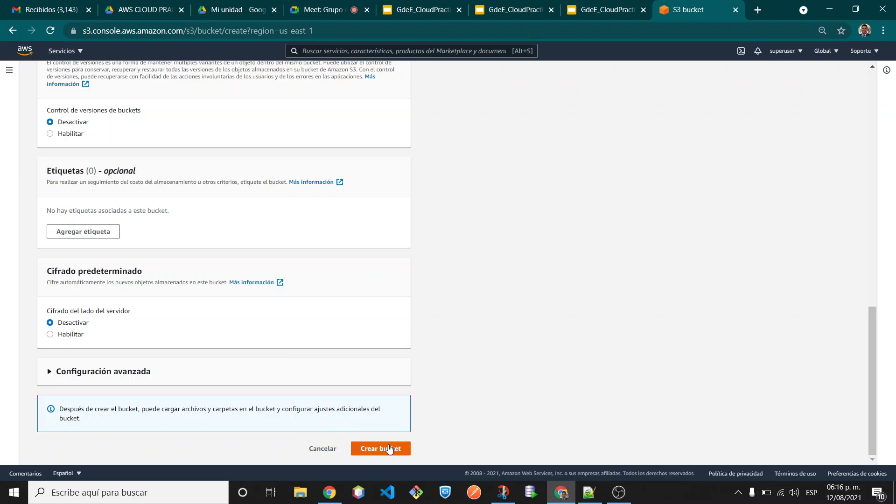
left_click(390, 449)
scroll(283, 239, "up", 2)
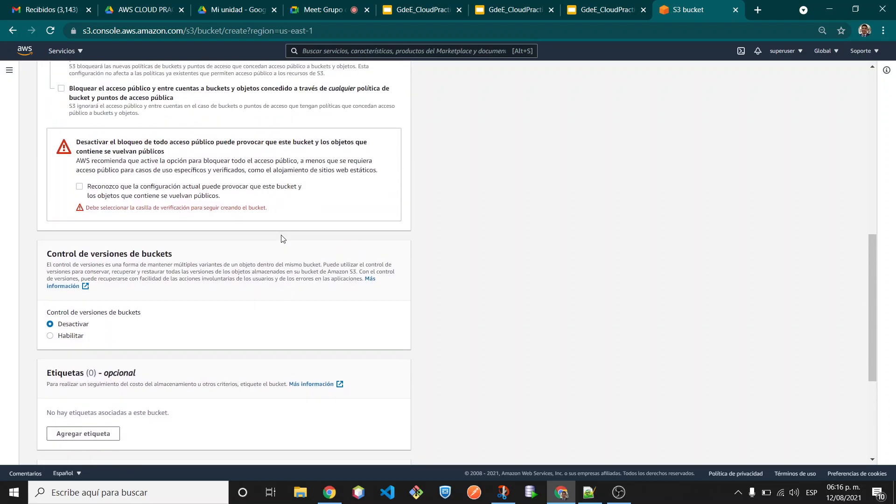
left_click(78, 187)
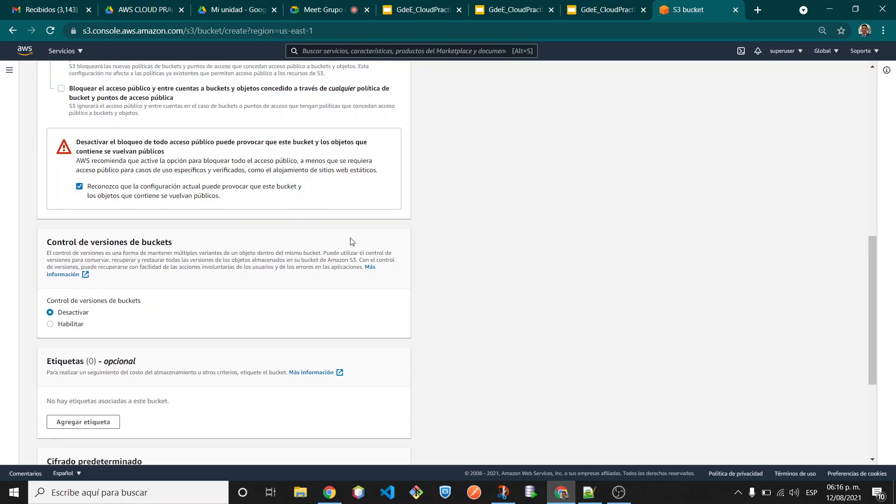
scroll(352, 241, "down", 4)
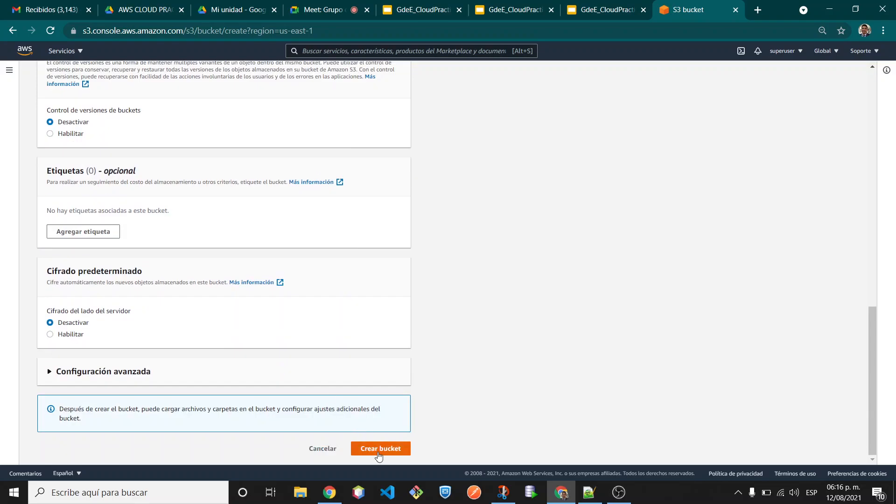
left_click(379, 450)
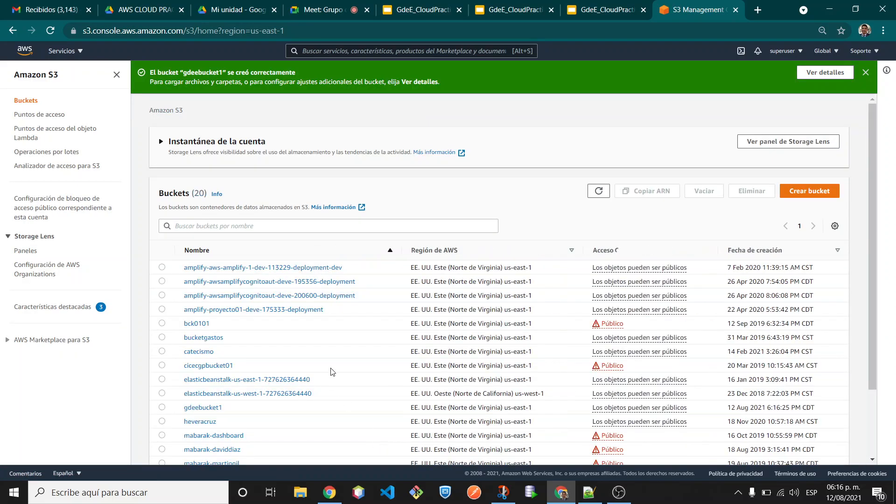
- Open gdeebucket1 from the bucket list and bring up the Descargas folder in File Explorer beside its empty object list
scroll(332, 372, "down", 2)
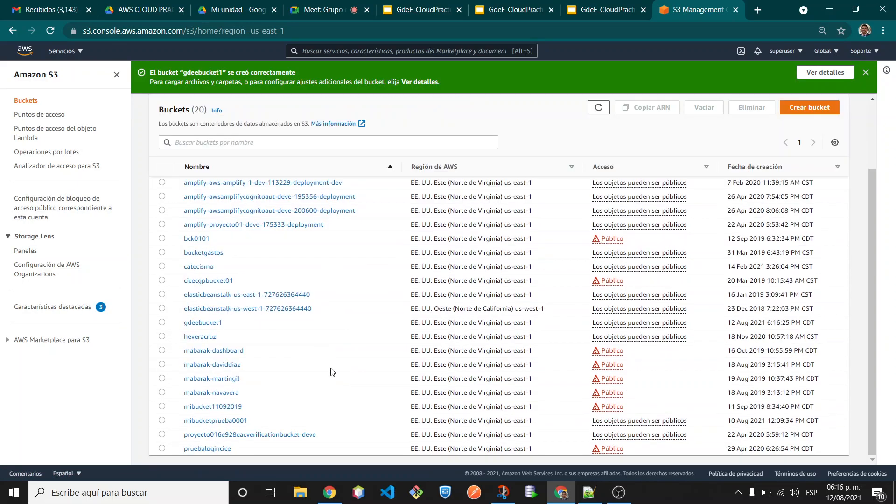
left_click(201, 324)
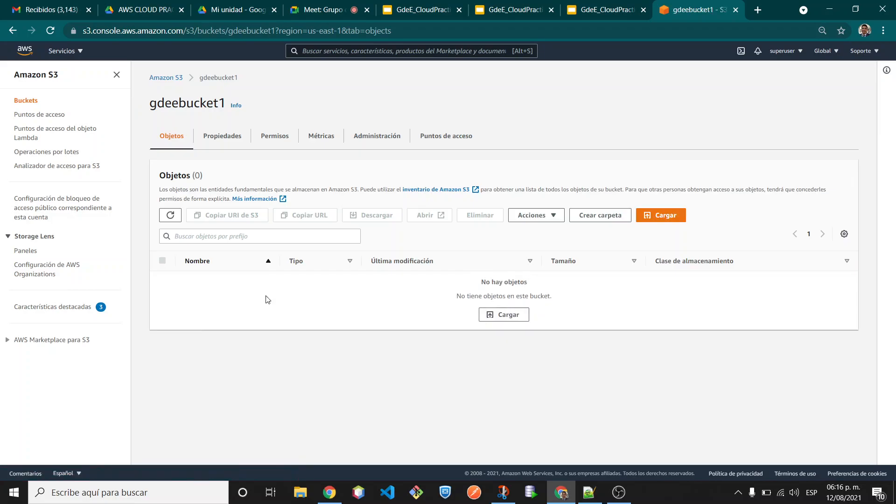
left_click(302, 494)
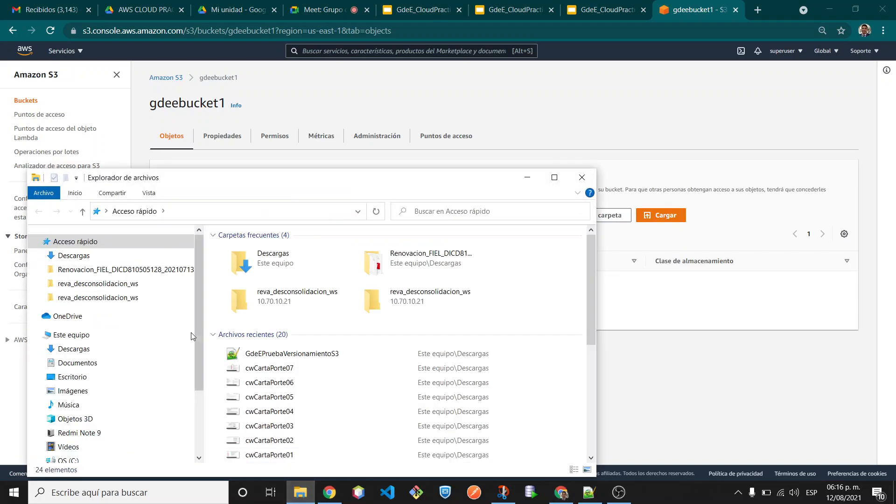
left_click(104, 353)
left_click_drag(272, 176, 686, 137)
- Review the text of GdeEPruebaVersionamientoS3.txt in Notepad++, close the file and put the editor away
double_click(690, 228)
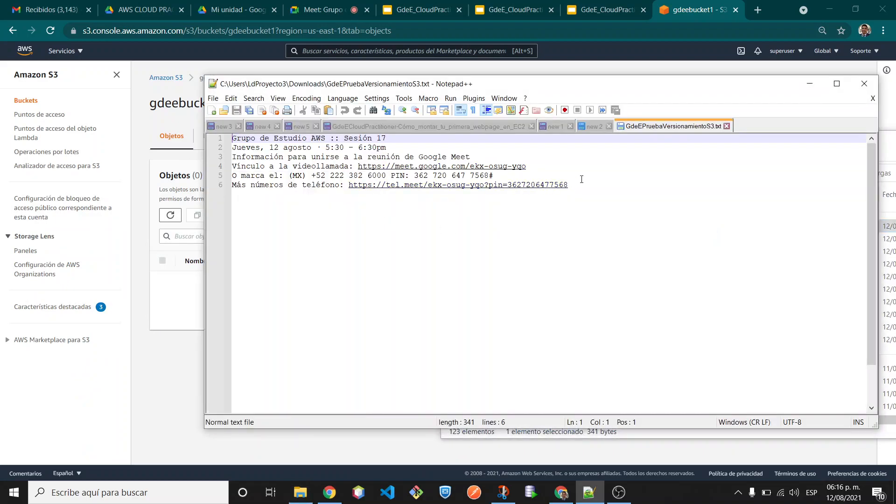
left_click_drag(585, 185, 182, 129)
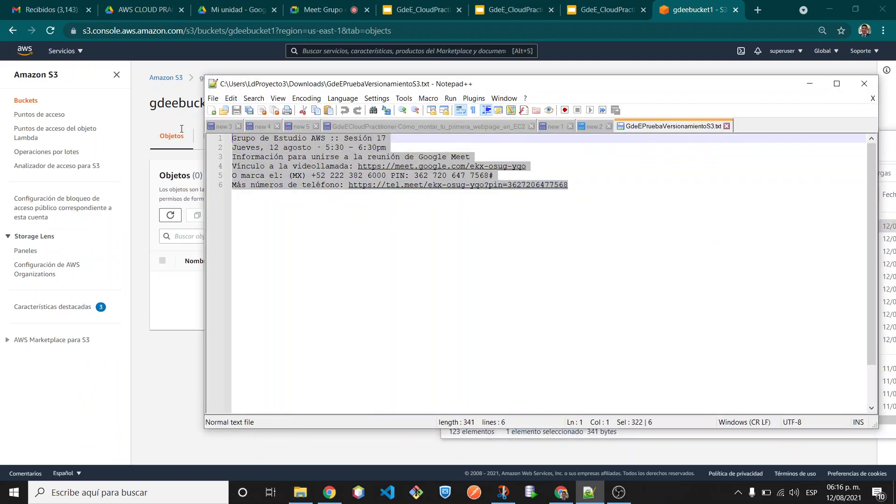
left_click(592, 235)
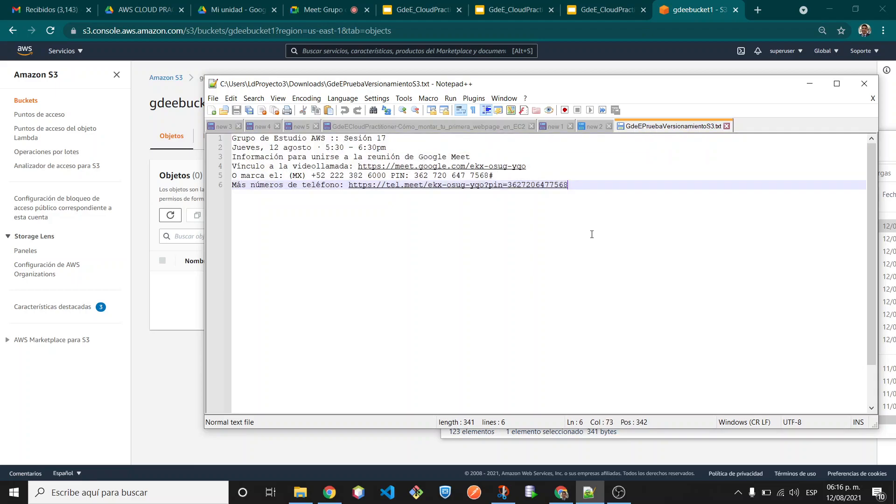
key("ctrl+w")
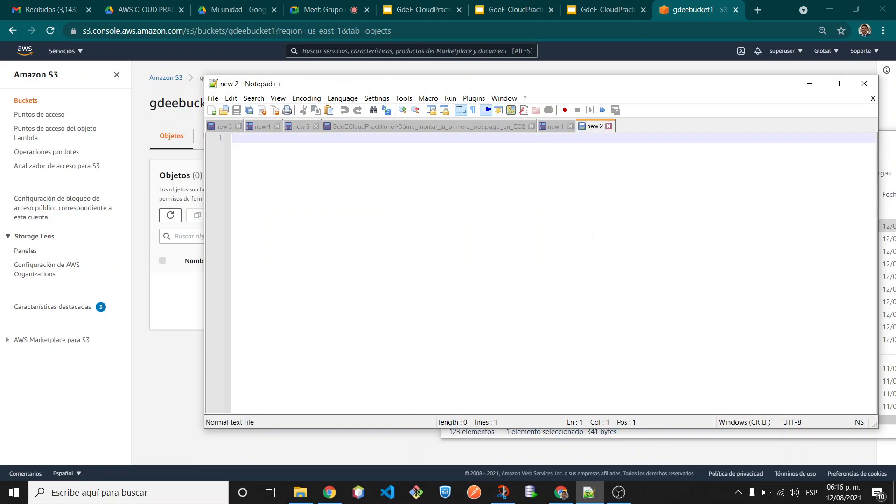
left_click(810, 84)
- Upload GdeEPruebaVersionamientoS3.txt from the Descargas folder to gdeebucket1 and return to the bucket's object list
left_click_drag(304, 262, 262, 280)
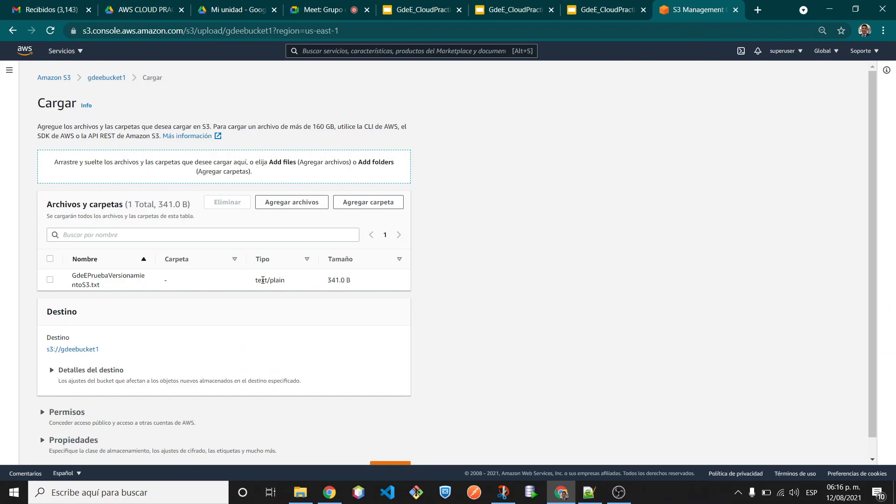
scroll(263, 282, "down", 1)
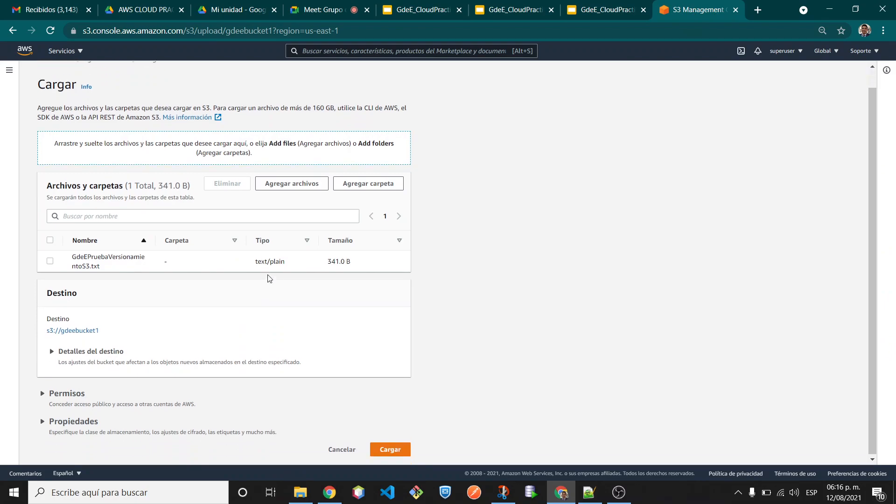
triple_click(272, 261)
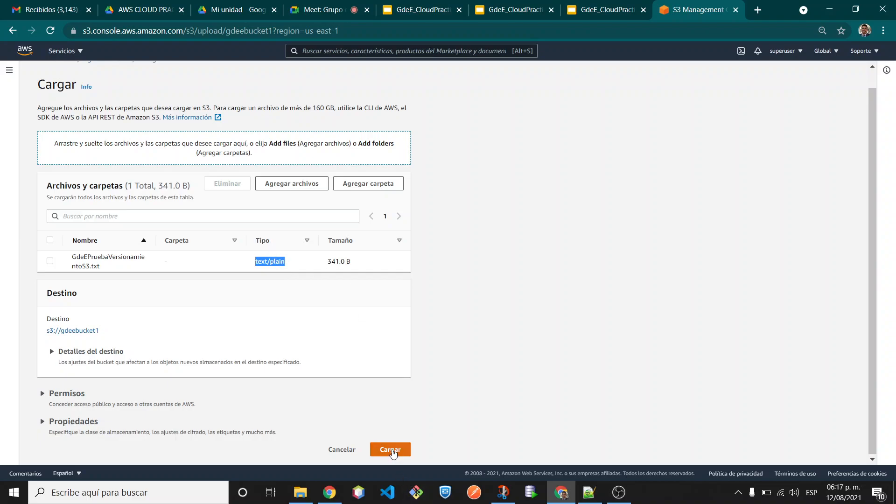
left_click(391, 451)
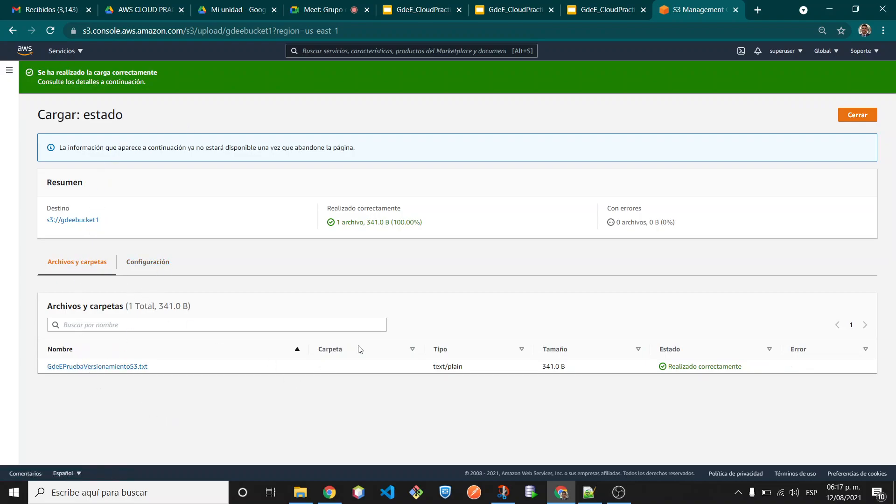
left_click(858, 116)
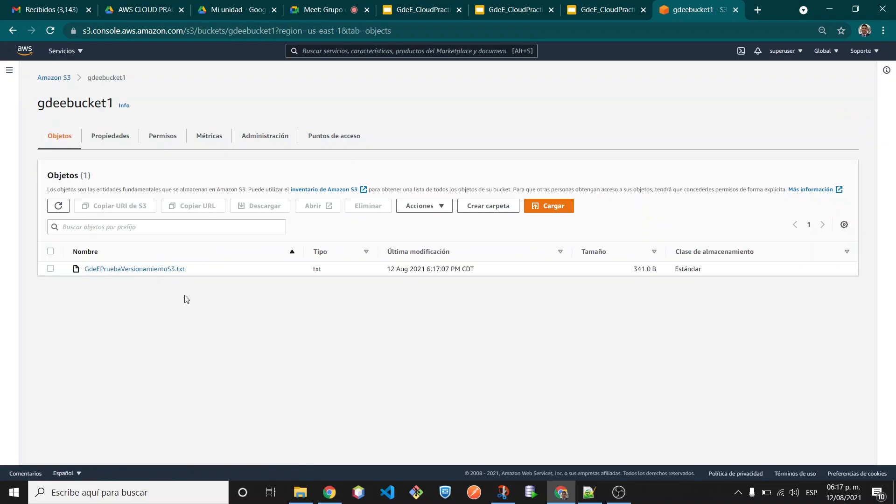
- Open the GdeEPruebaVersionamientoS3.txt object and examine its AWS region and key
left_click(106, 274)
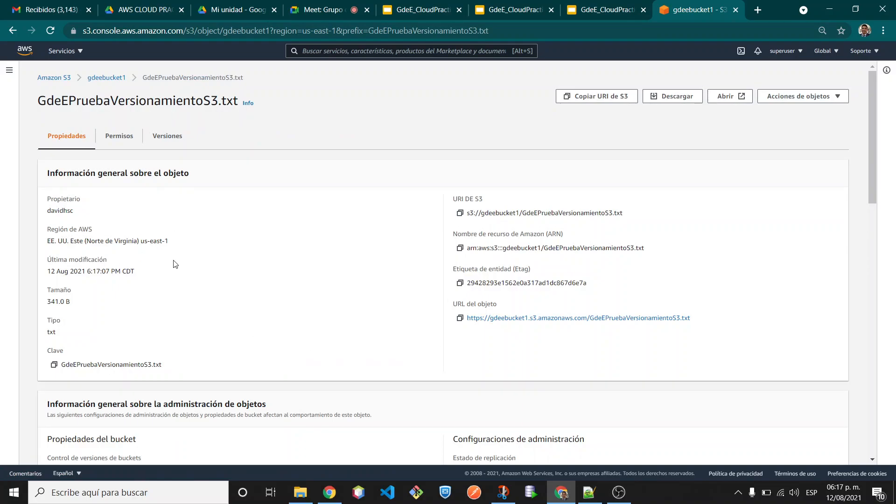
double_click(90, 241)
double_click(156, 241)
double_click(115, 365)
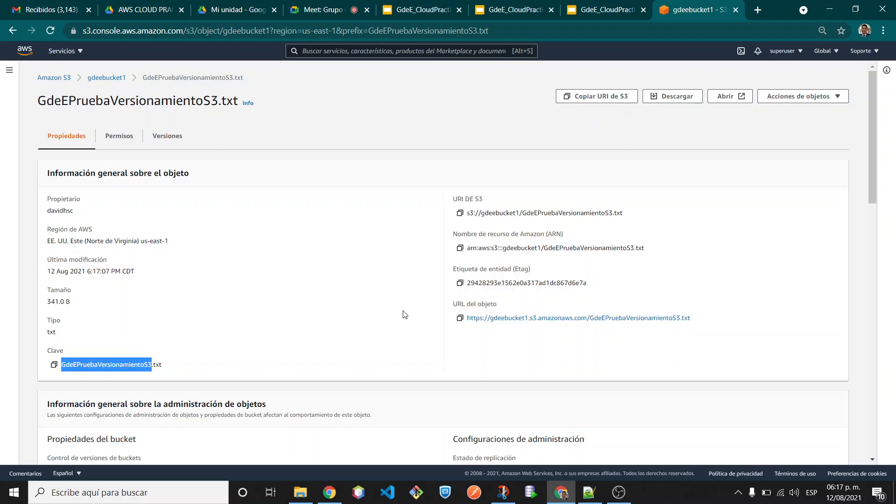
- Copy the URL of GdeEPruebaVersionamientoS3.txt, load it in a new browser tab and inspect the response
left_click(460, 320)
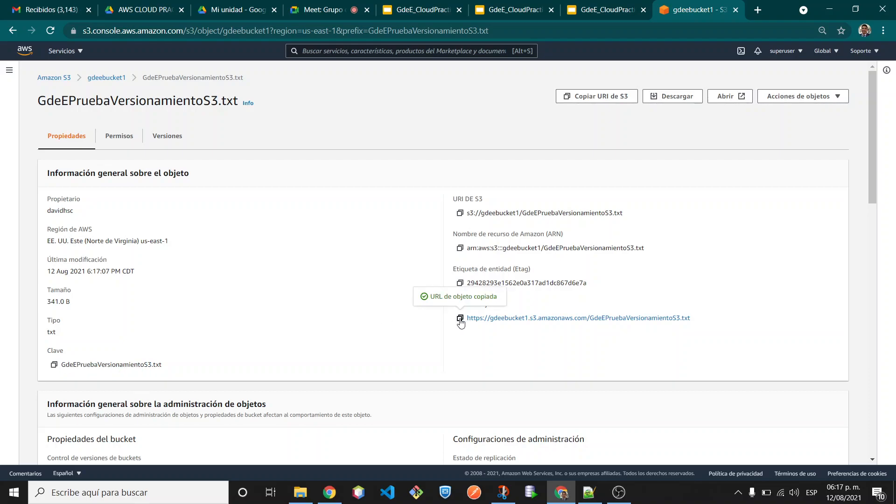
left_click(758, 12)
key("ctrl+v")
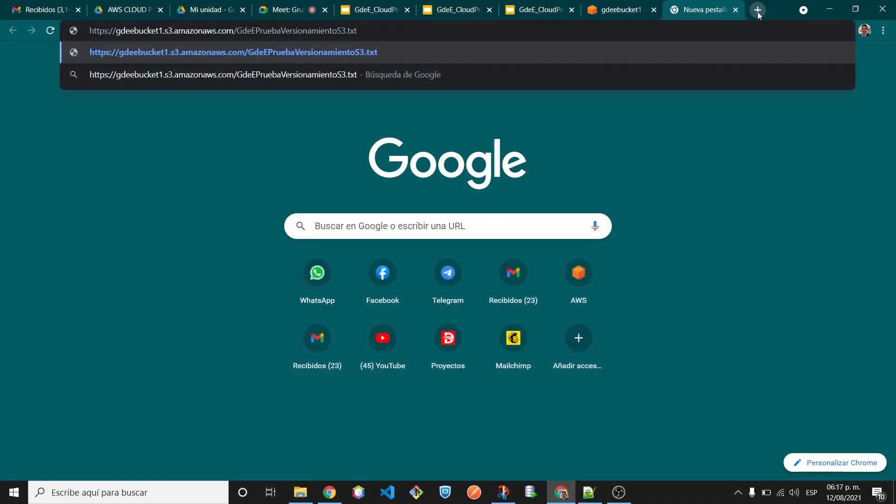
key("Return")
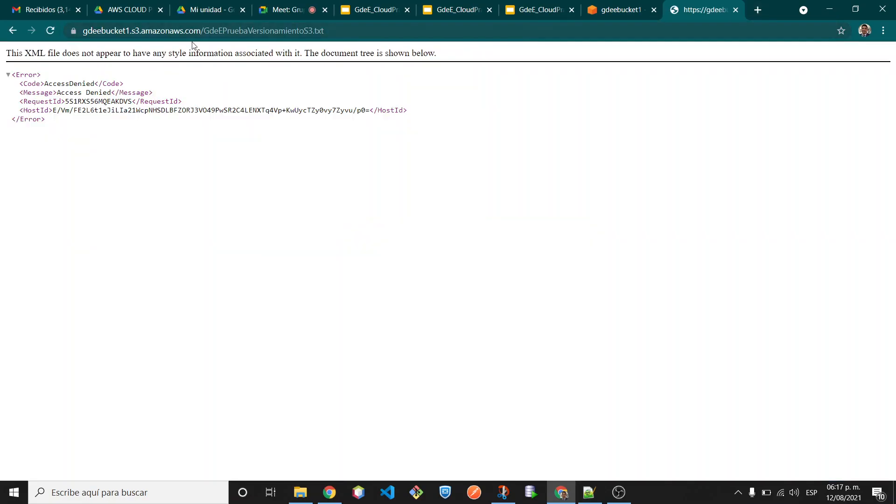
left_click(202, 34)
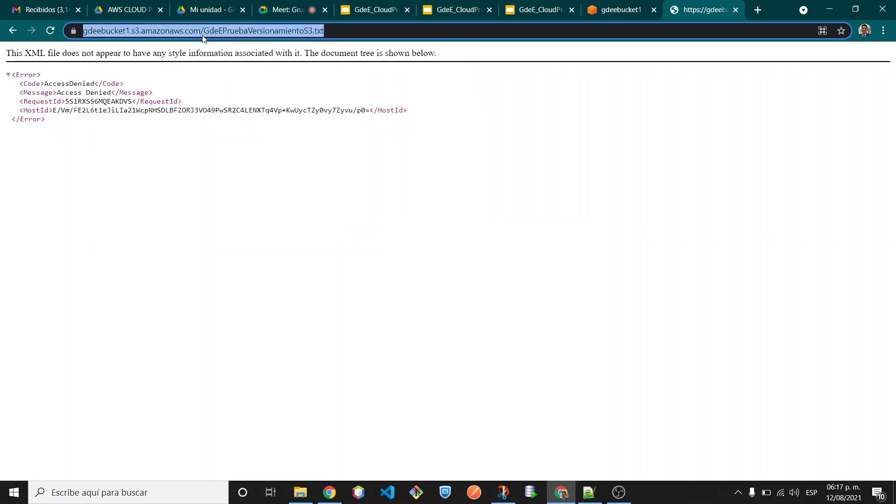
double_click(73, 84)
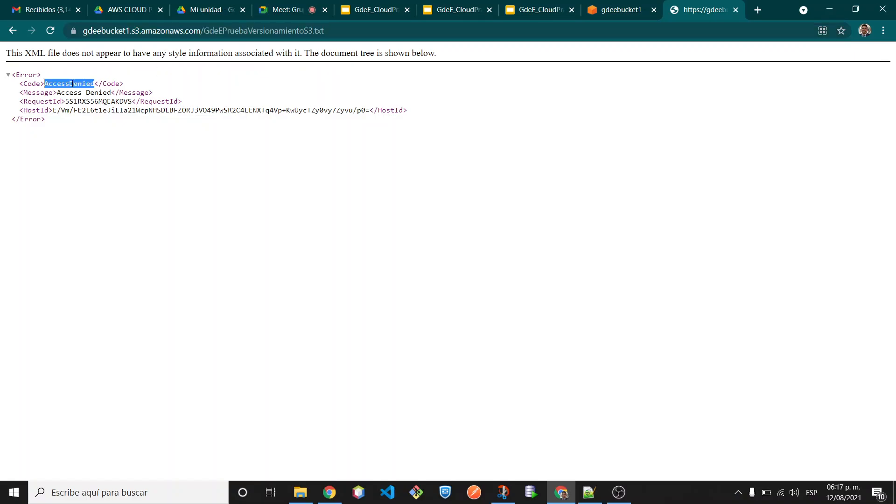
- Return to the S3 console, make the GdeEPruebaVersionamientoS3.txt object public and close the status page
left_click(619, 8)
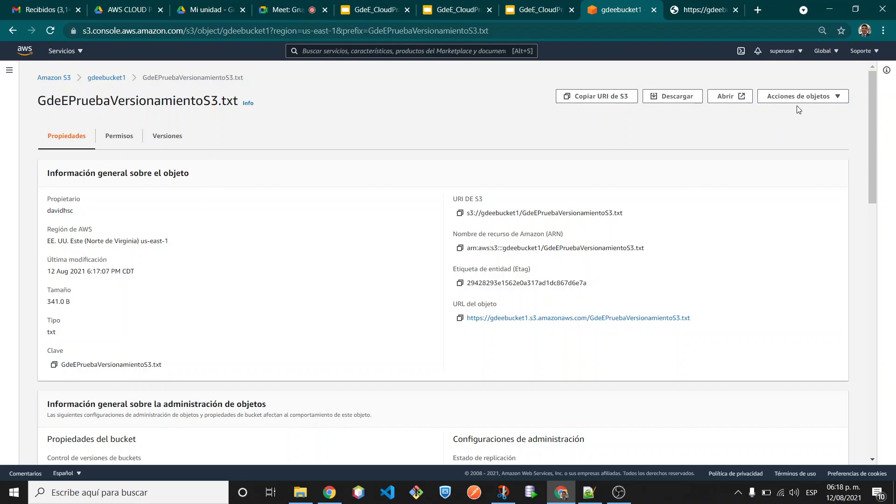
left_click(809, 97)
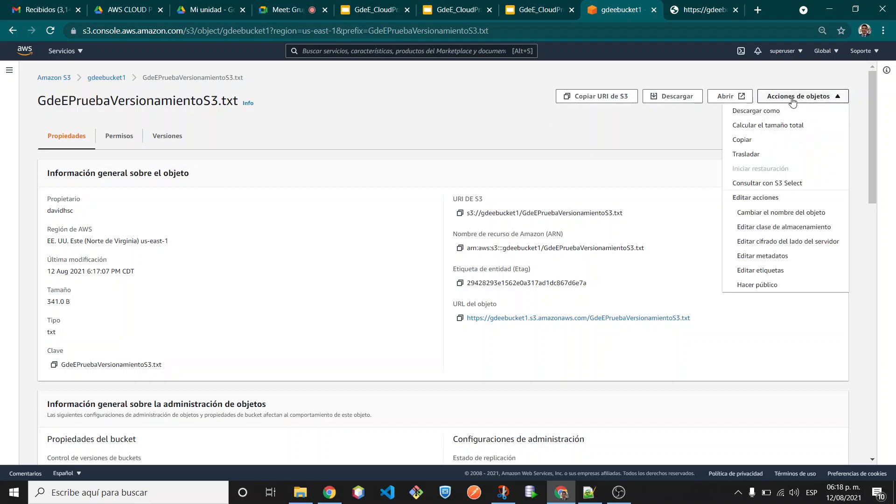
left_click(756, 286)
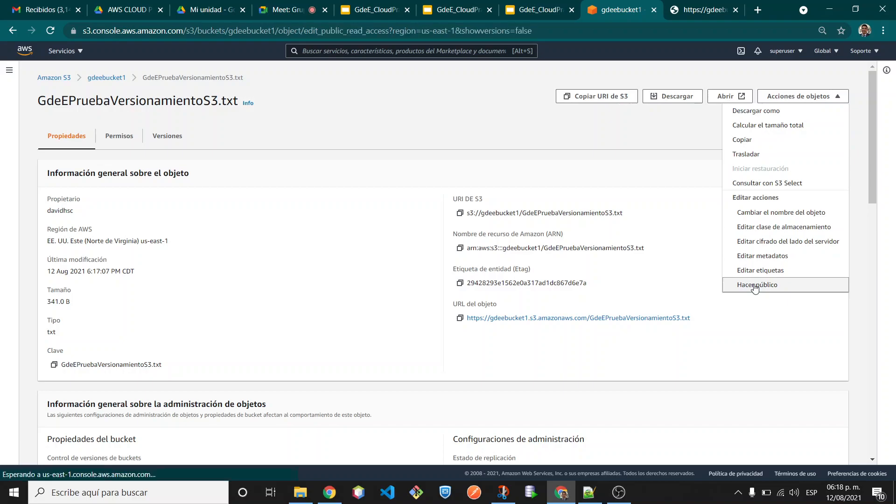
left_click(387, 290)
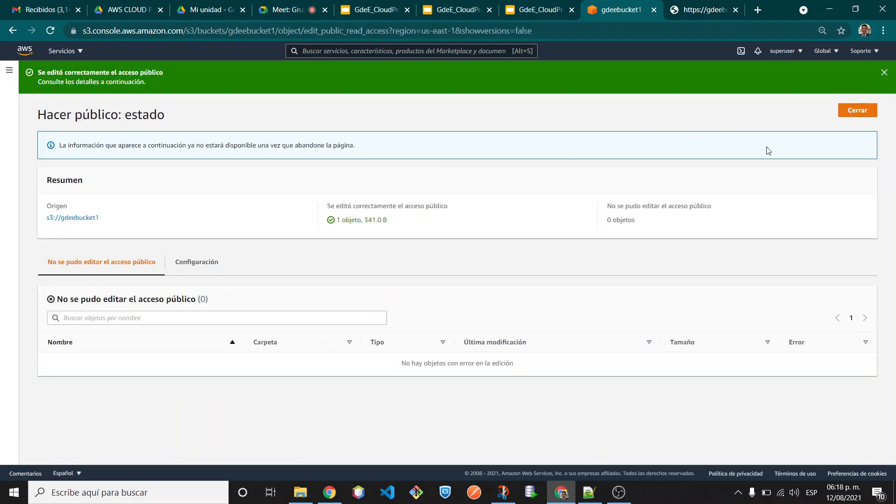
left_click(870, 113)
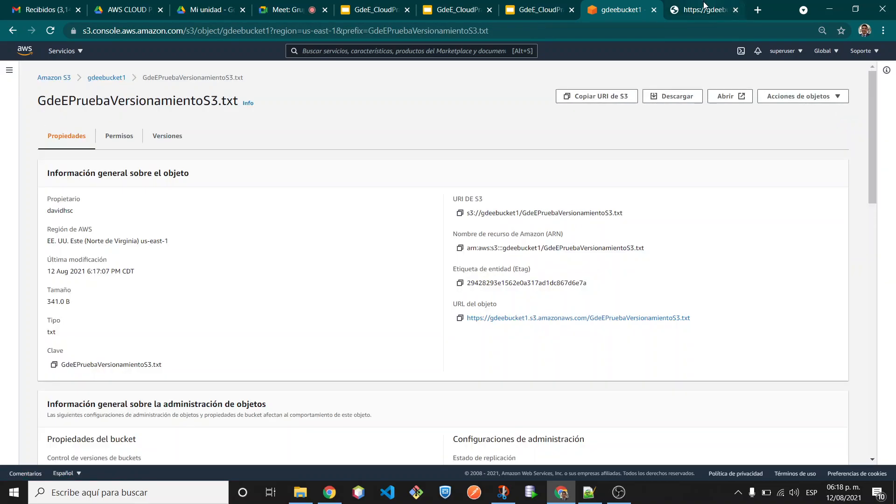
- Reload the object's URL in the other browser tab, review the response and return to the object's details in the console
left_click(705, 9)
left_click(648, 28)
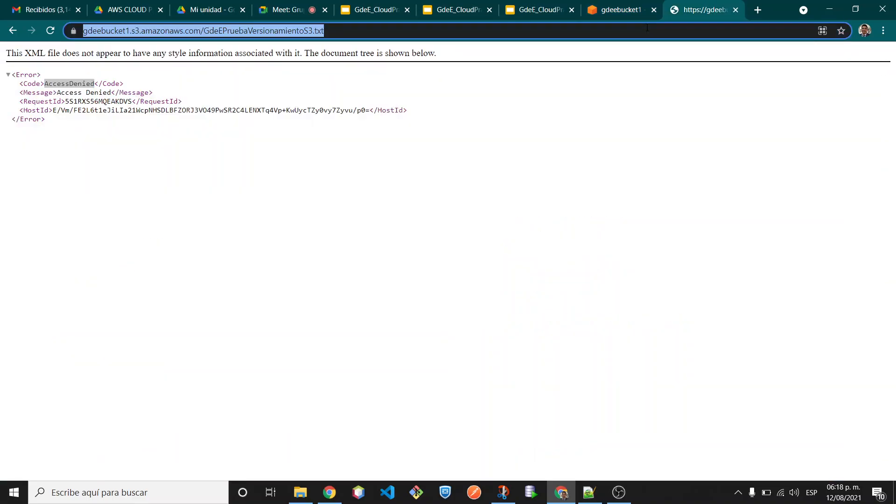
key("Return")
left_click_drag(290, 90, 30, 82)
left_click(131, 71)
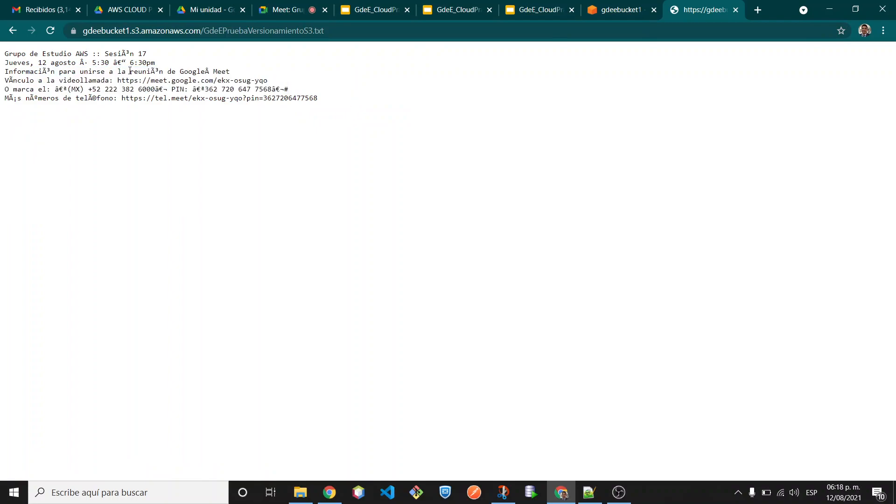
left_click(183, 32)
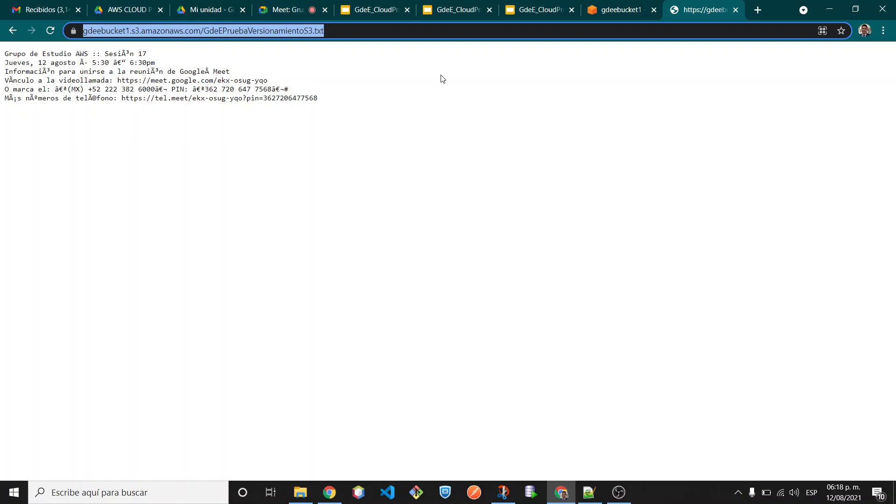
left_click(612, 8)
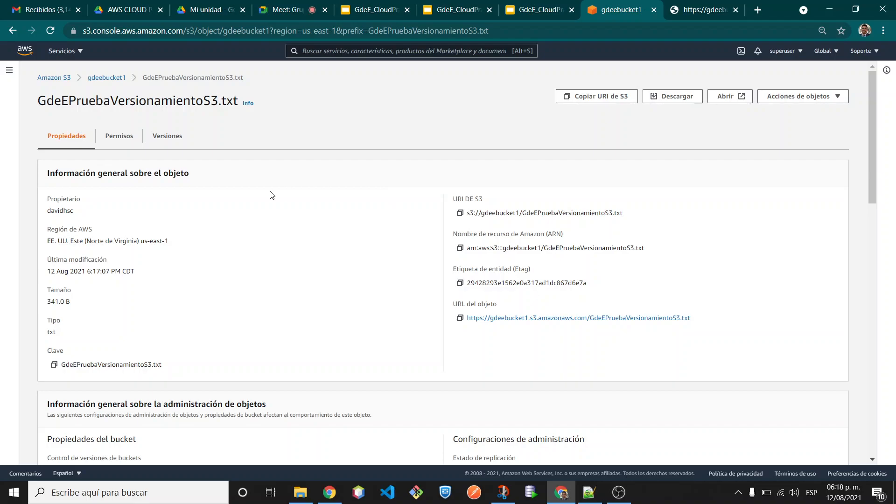
- Examine the versions and public access permissions of GdeEPruebaVersionamientoS3.txt
left_click(171, 138)
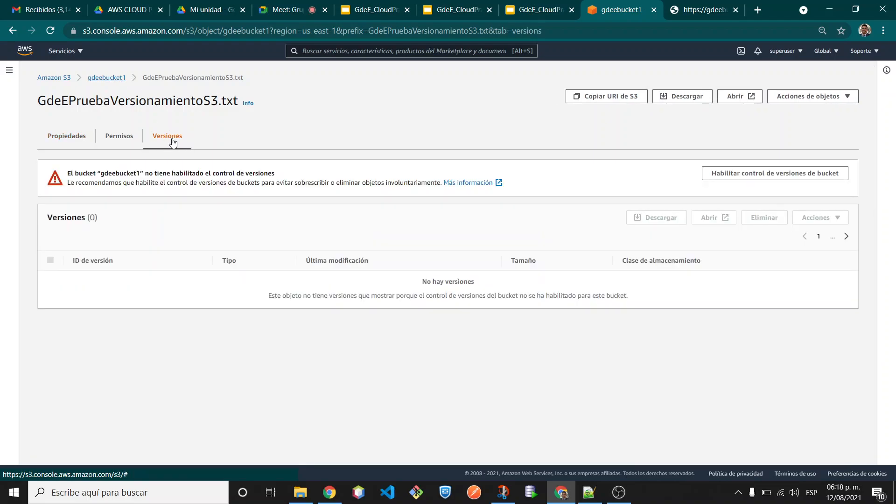
left_click(73, 136)
left_click(124, 138)
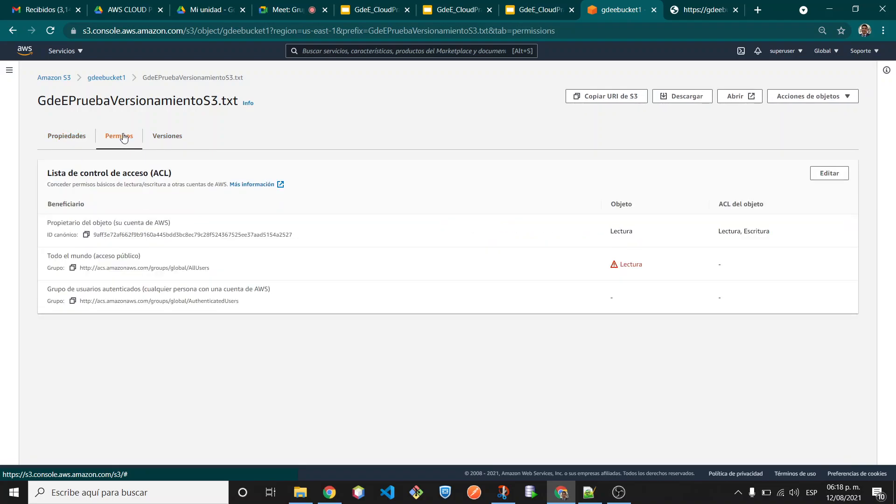
triple_click(77, 255)
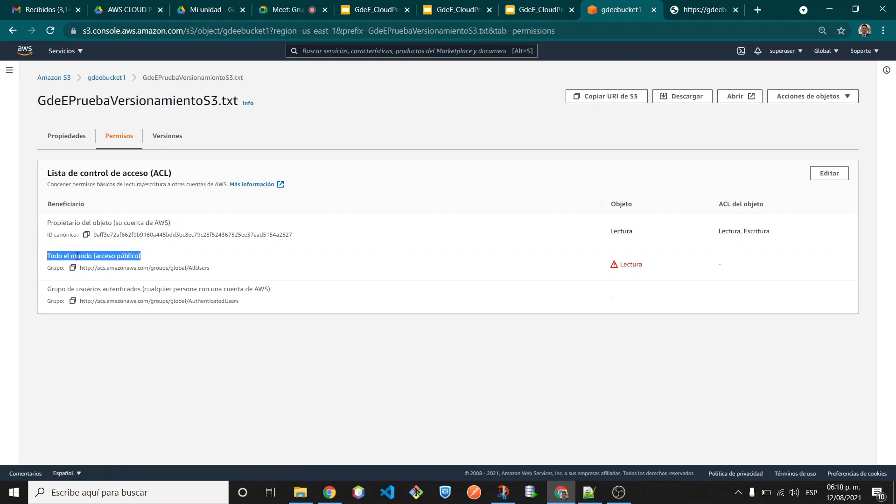
left_click(172, 136)
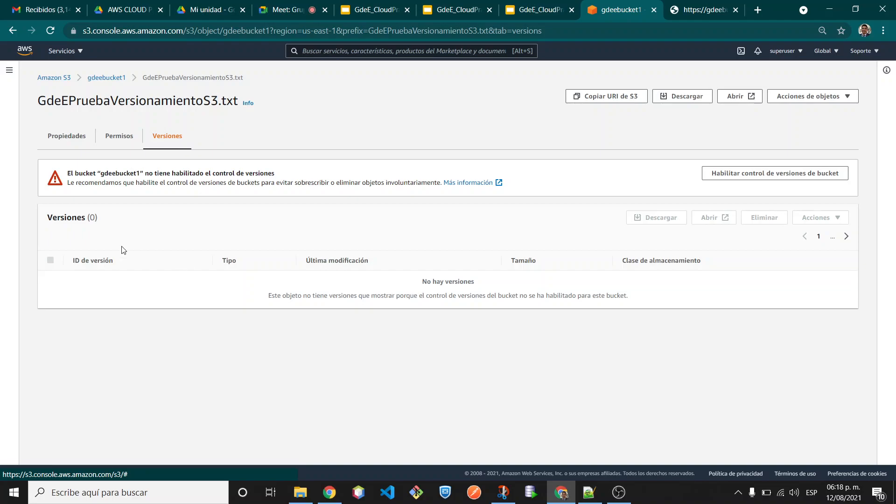
- Enable bucket versioning in the properties of gdeebucket1 and save the change
left_click(106, 78)
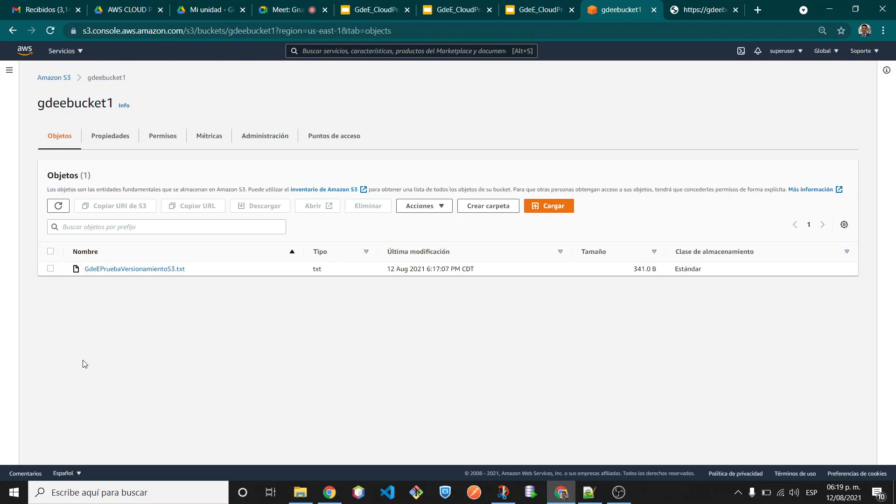
left_click(121, 145)
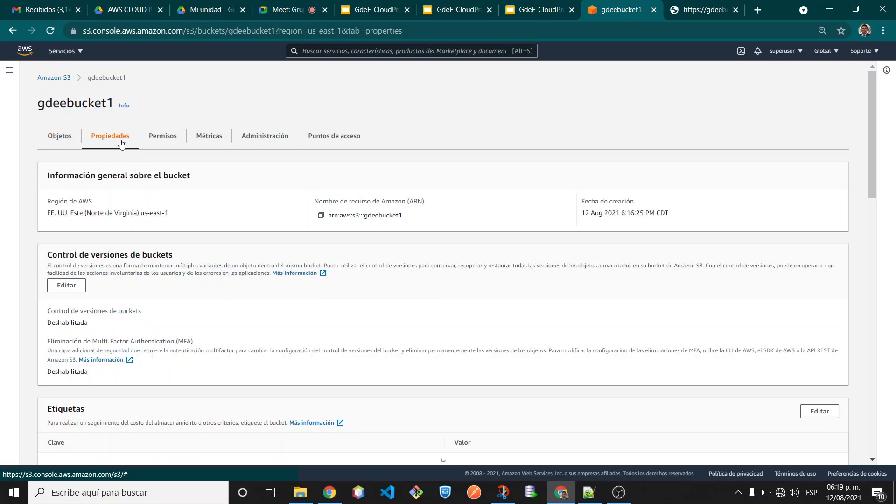
left_click_drag(47, 255, 87, 255)
left_click(87, 255)
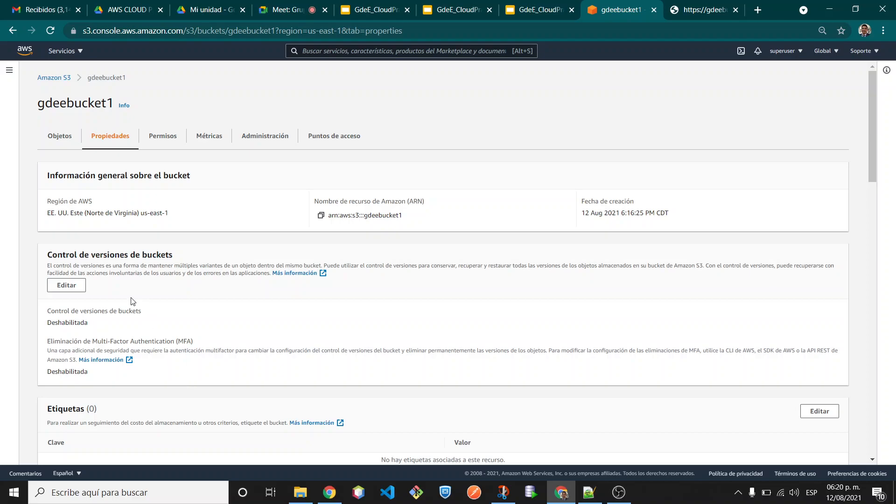
left_click(75, 287)
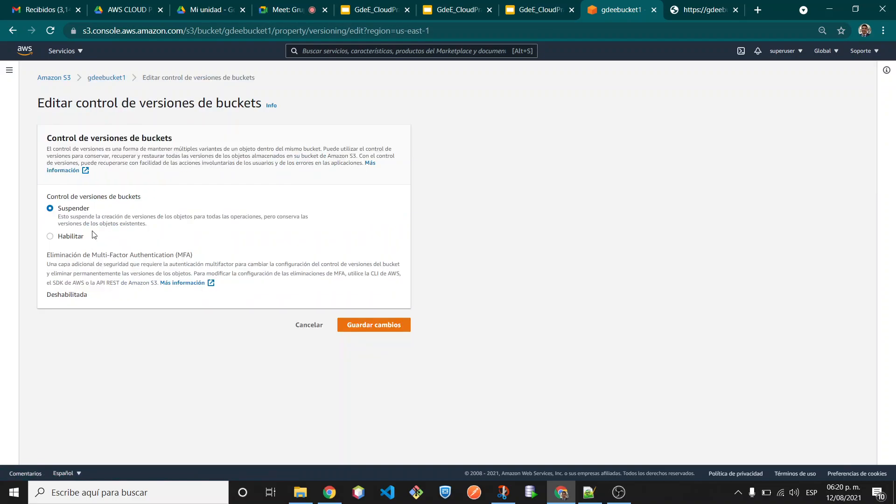
left_click(72, 237)
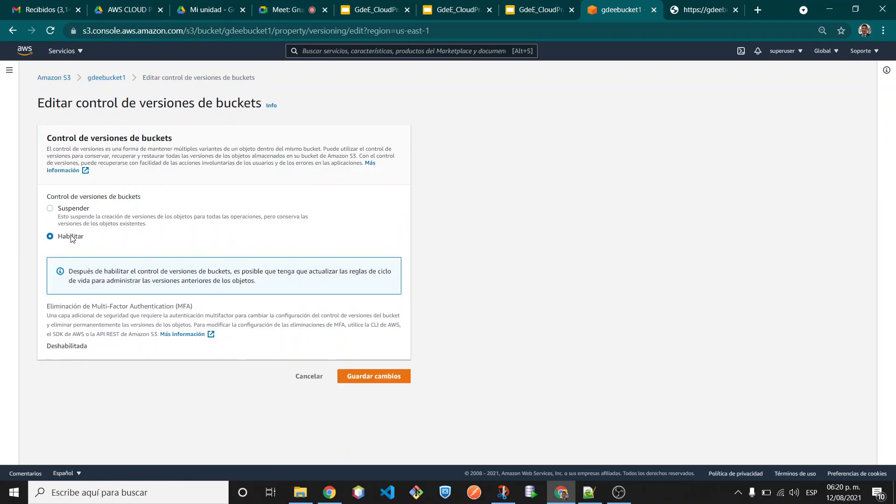
left_click(372, 377)
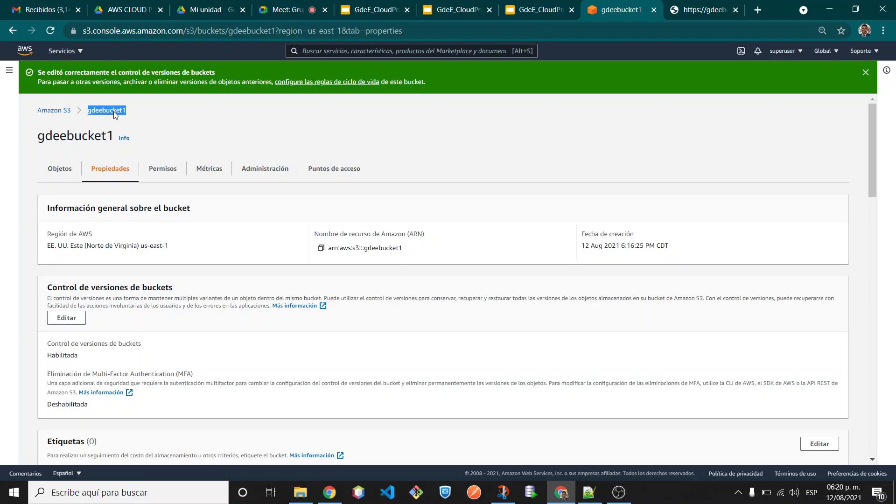
- Inspect the version ID of GdeEPruebaVersionamientoS3.txt in its version list and return to the gdeebucket1 object list
left_click(61, 167)
left_click(167, 270)
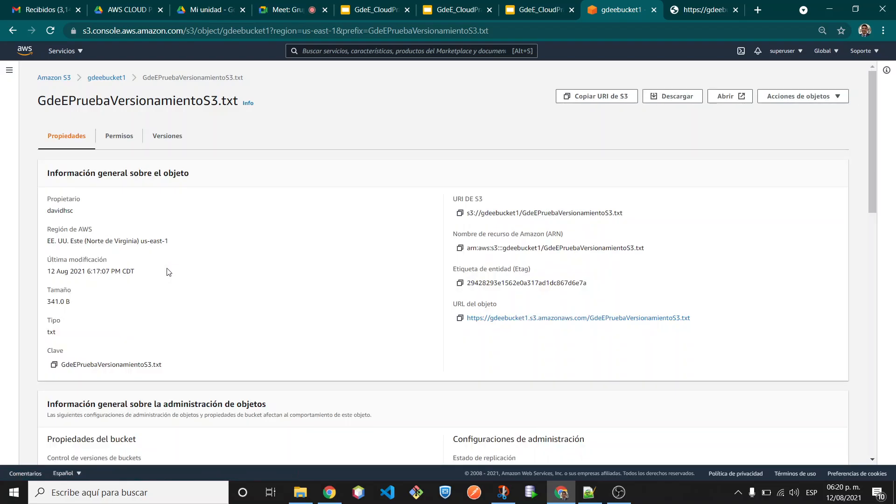
left_click(168, 136)
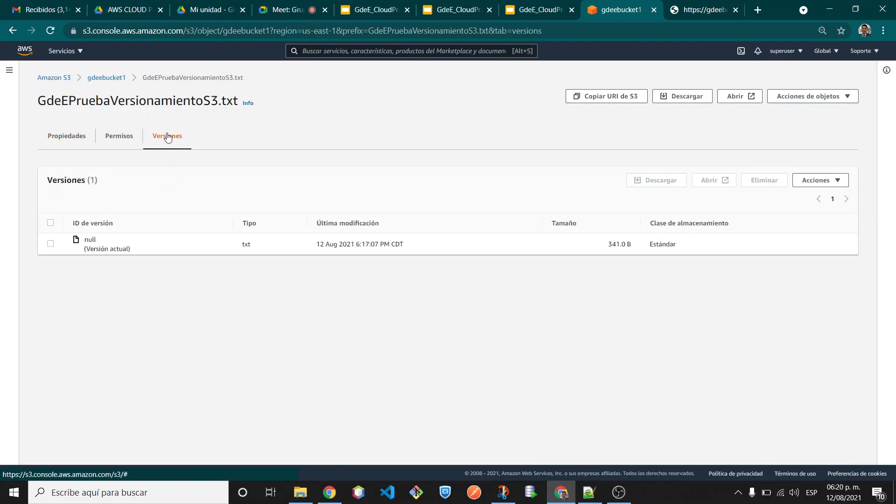
double_click(92, 240)
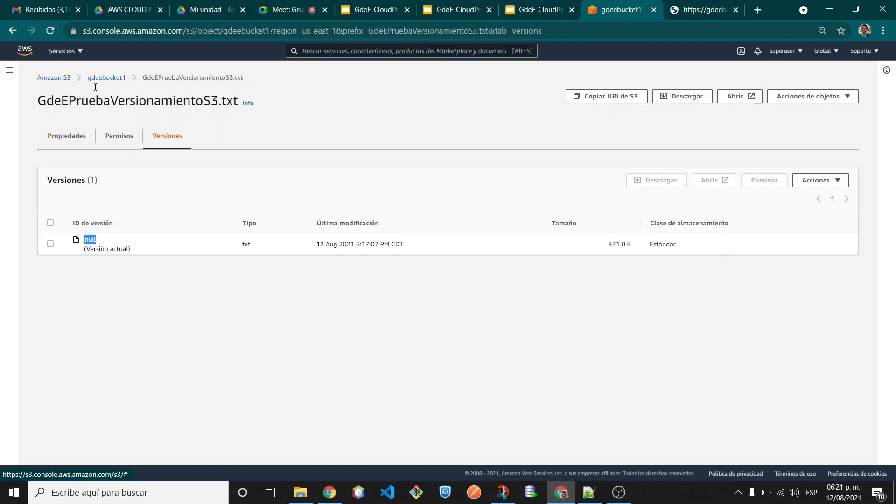
left_click(106, 78)
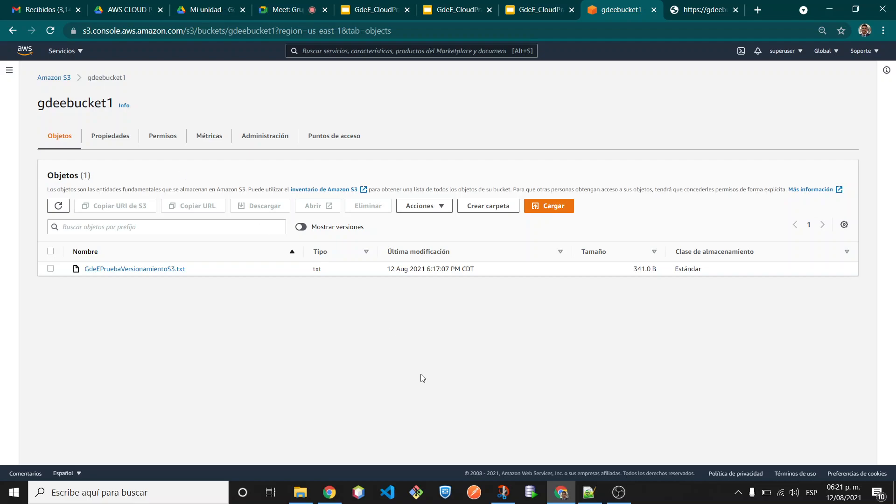
- Switch to Notepad++, add the line "Segunda edición" at the end of GdeEPruebaVersionamientoS3.txt and save the file
left_click(301, 492)
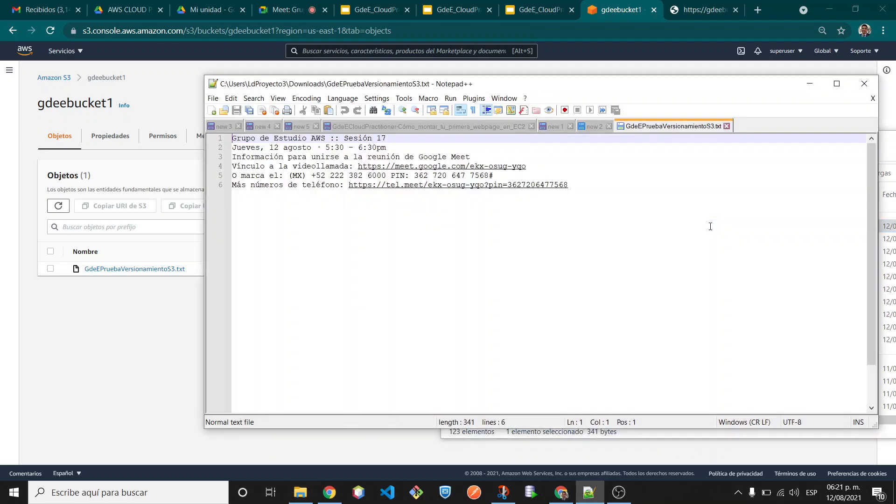
left_click(655, 248)
key("Return")
key("Return")
key("Return")
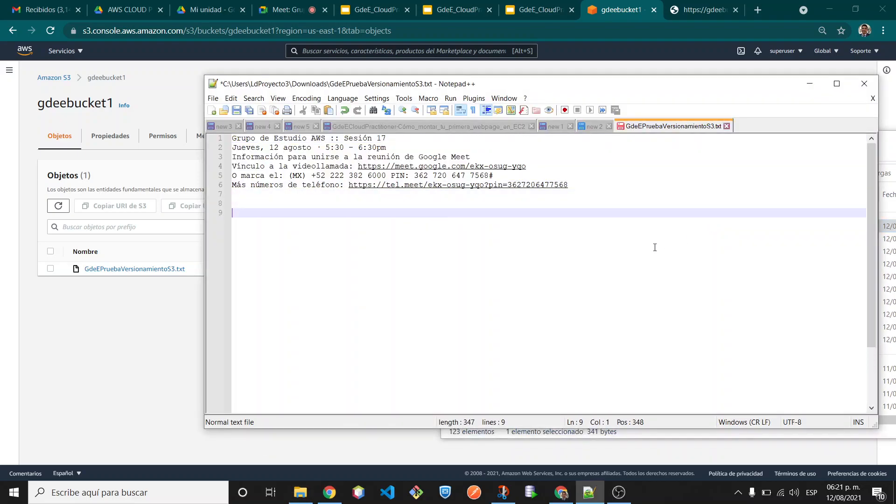
type("Segunda edición")
key("ctrl+s")
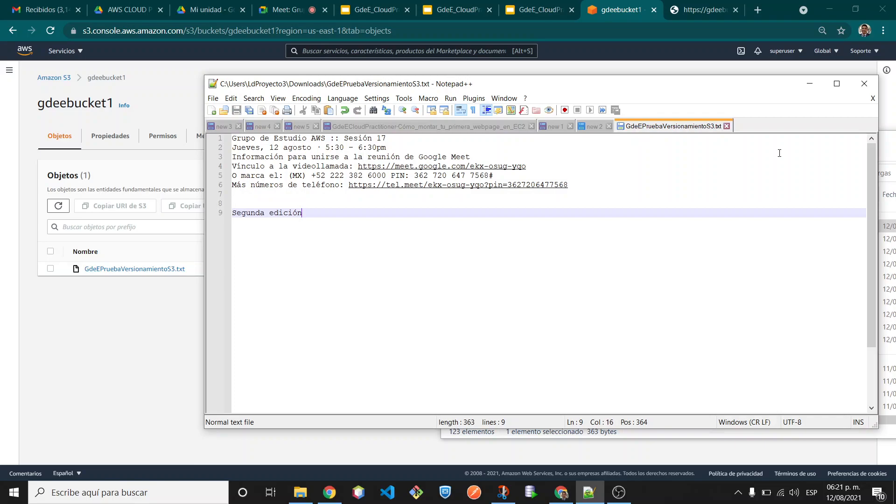
key("ctrl+w")
left_click(805, 82)
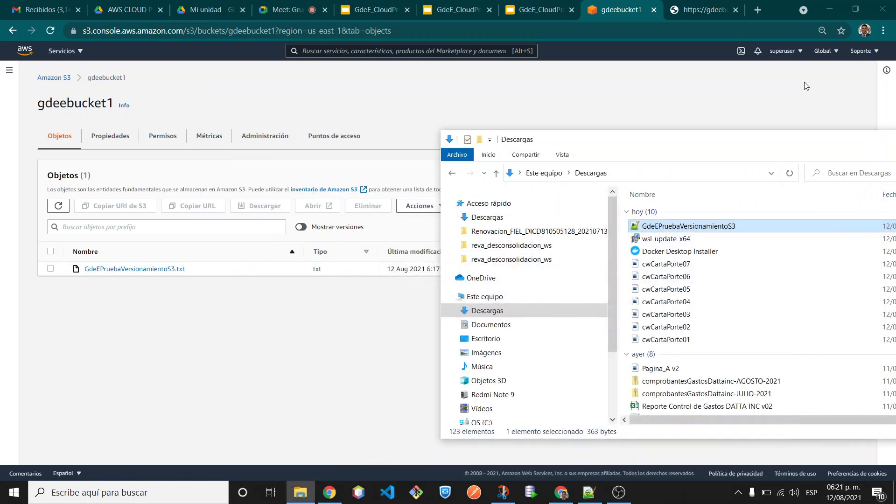
- Upload the edited GdeEPruebaVersionamientoS3.txt from the Descargas folder to gdeebucket1 and close the upload status page
left_click_drag(670, 228, 293, 287)
scroll(294, 287, "down", 1)
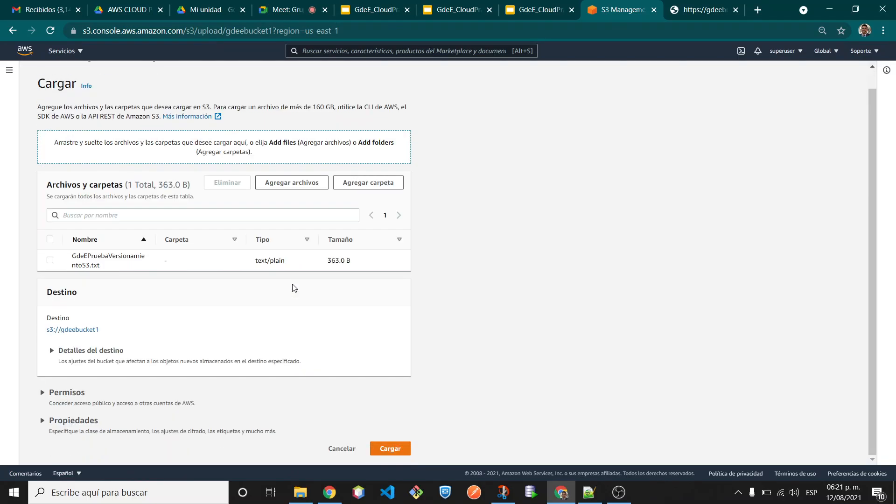
left_click(382, 447)
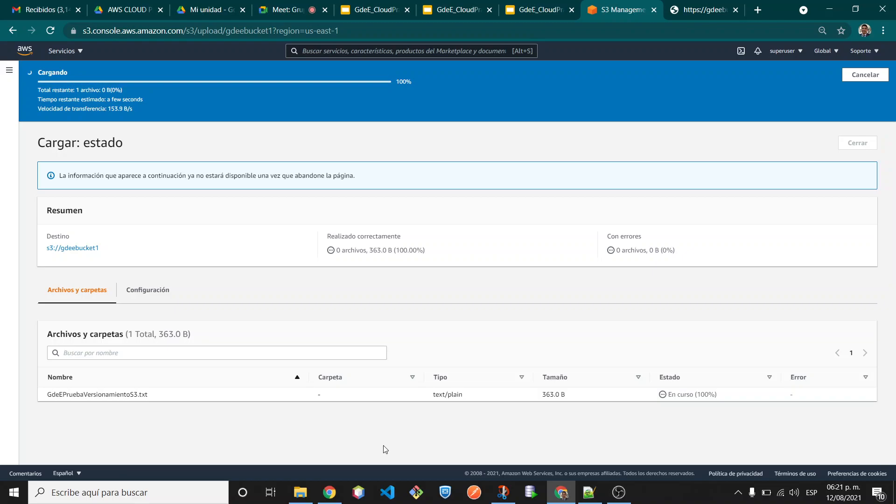
left_click(853, 117)
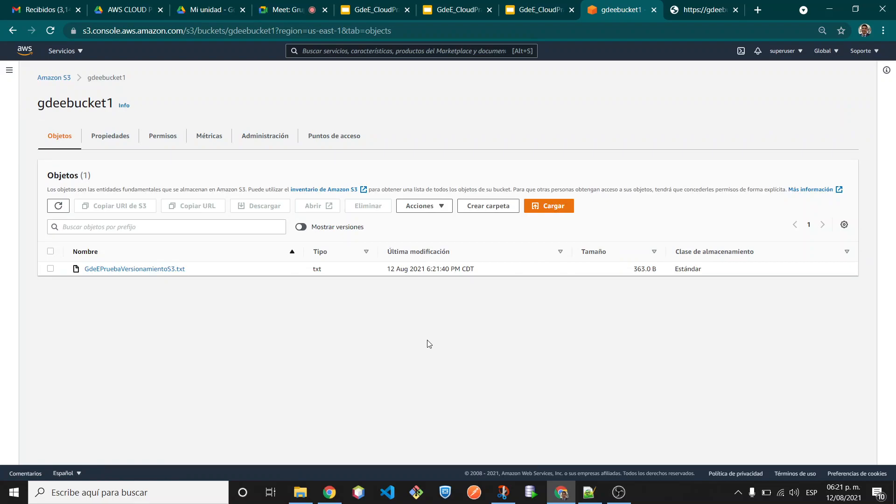
- Select GdeEPruebaVersionamientoS3.txt in gdeebucket1 and check its last modification time
double_click(88, 103)
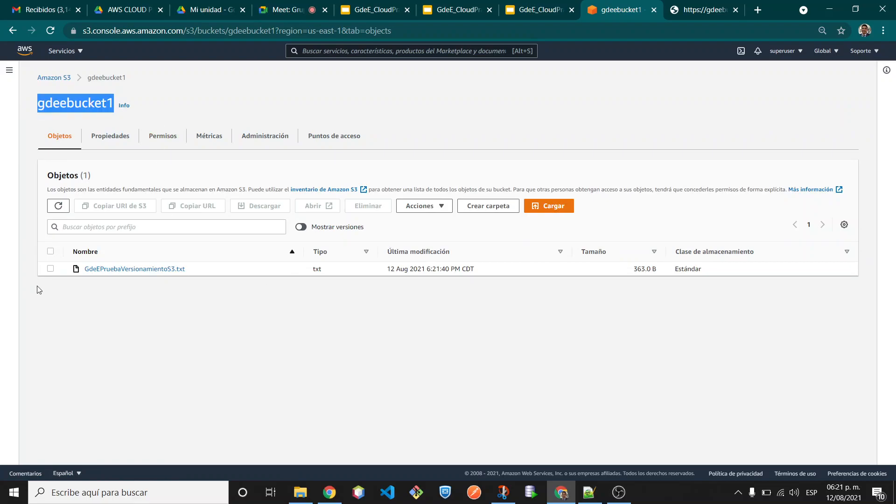
left_click(50, 268)
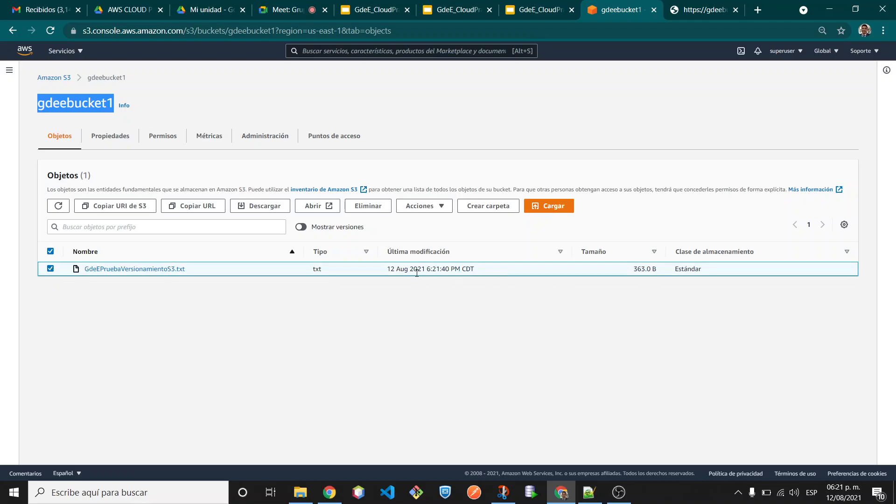
double_click(436, 270)
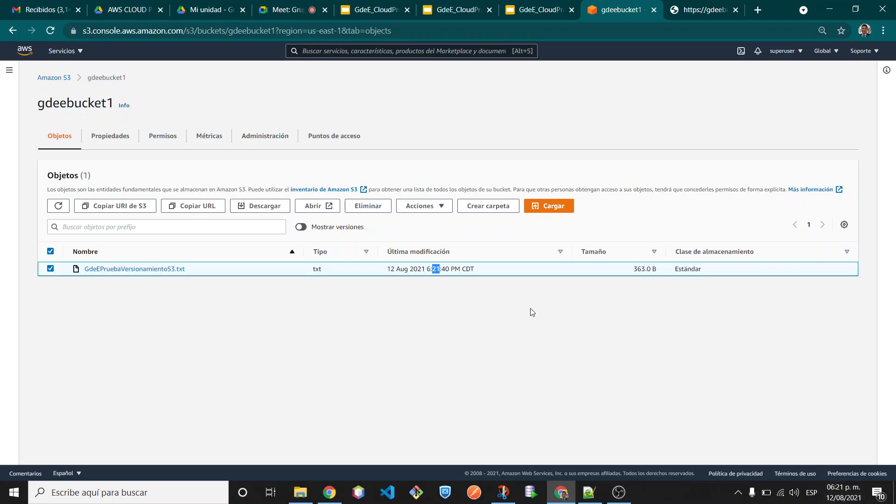
left_click(441, 288)
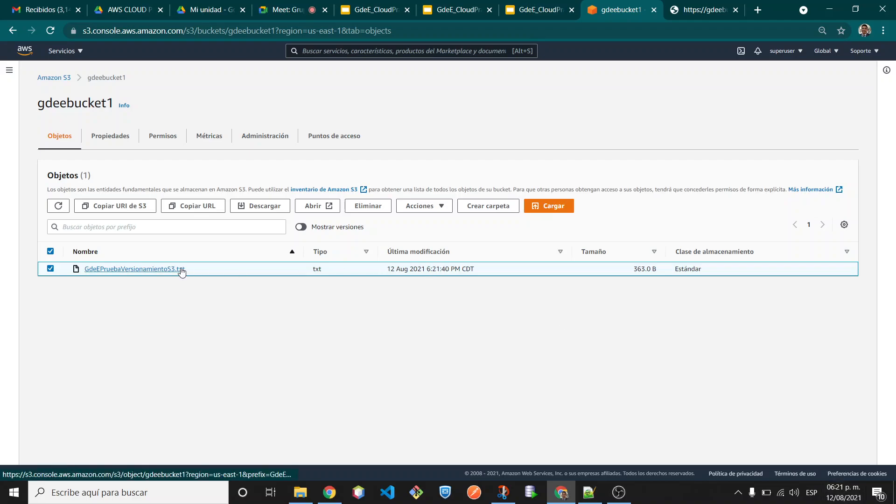
double_click(436, 269)
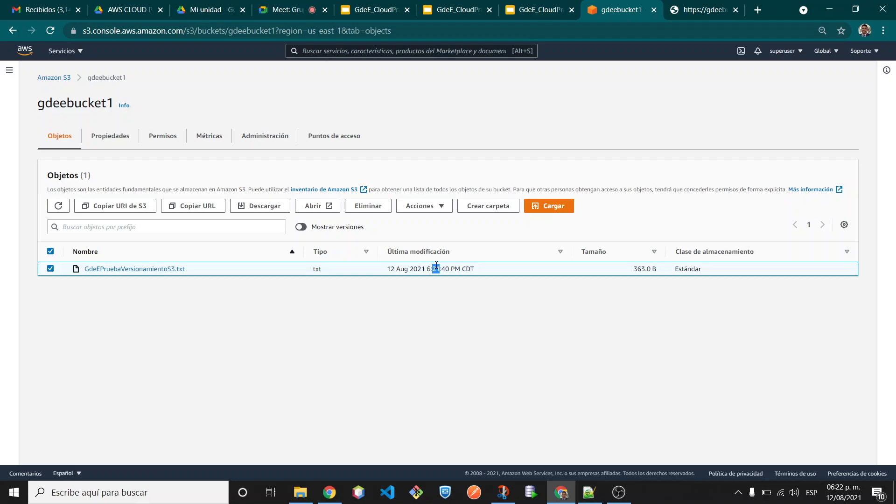
- Open the version list of GdeEPruebaVersionamientoS3.txt and compare the versions' IDs, modification times and sizes
left_click(150, 271)
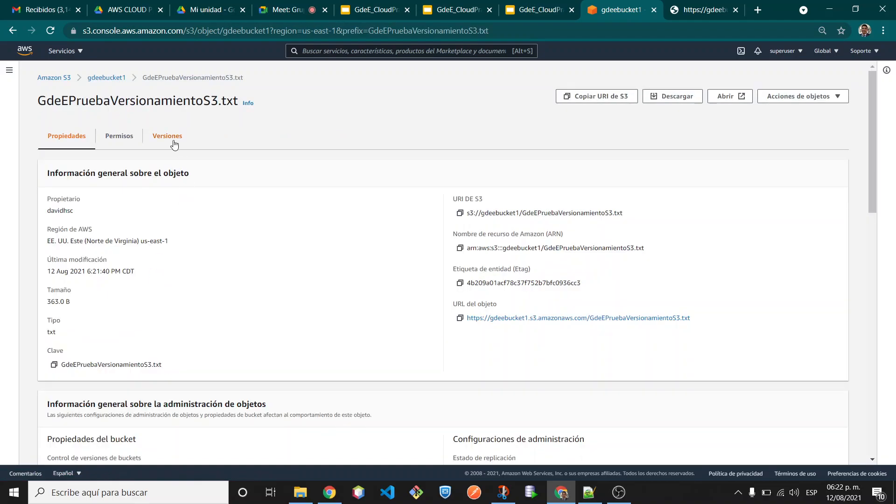
left_click(172, 141)
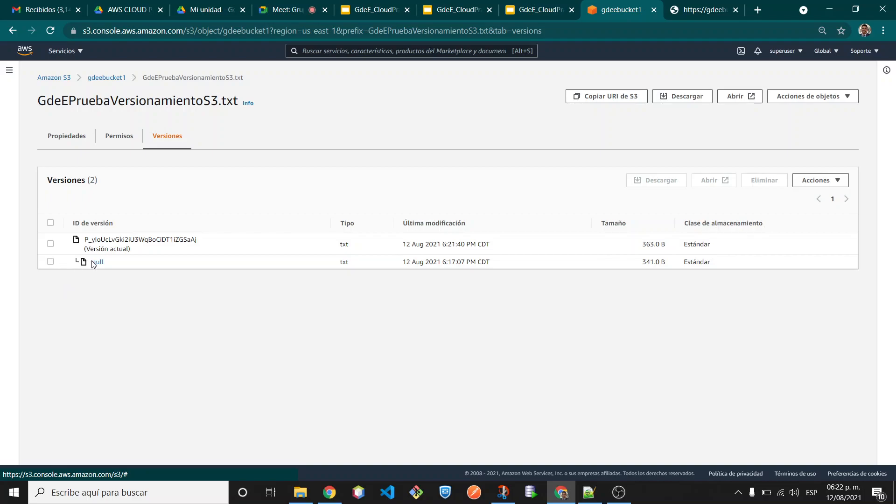
double_click(116, 240)
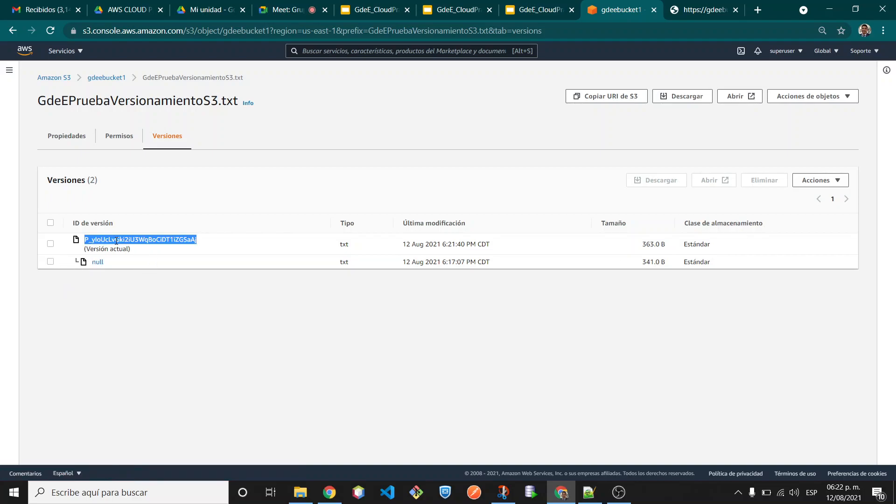
double_click(452, 244)
double_click(452, 262)
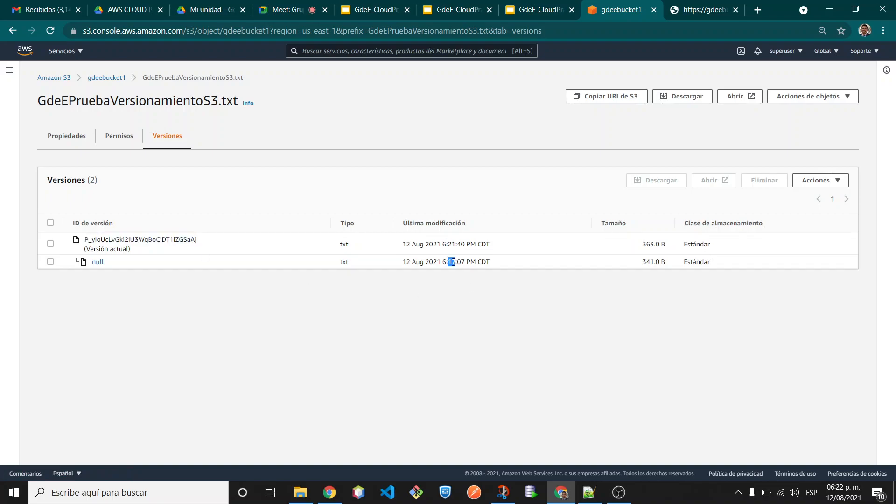
double_click(451, 244)
double_click(652, 243)
- Reload the URL of GdeEPruebaVersionamientoS3.txt in the other browser tab and inspect the response for the current version
left_click(693, 12)
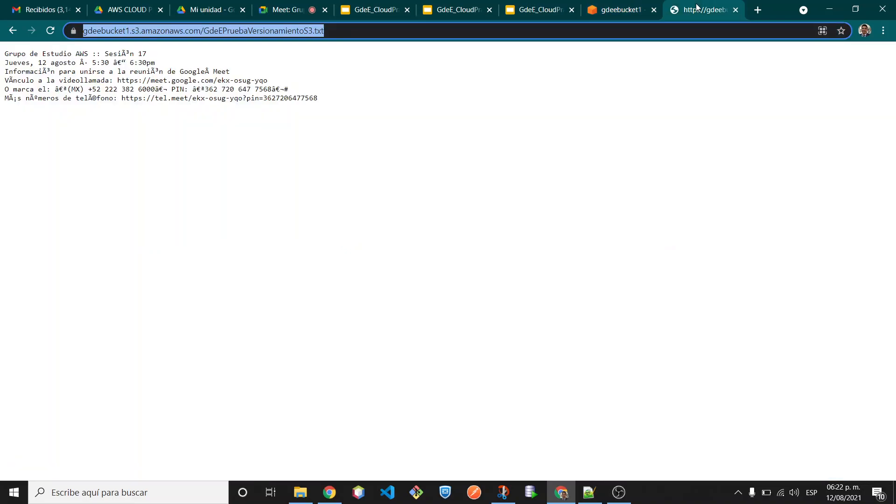
left_click(453, 31)
key("Return")
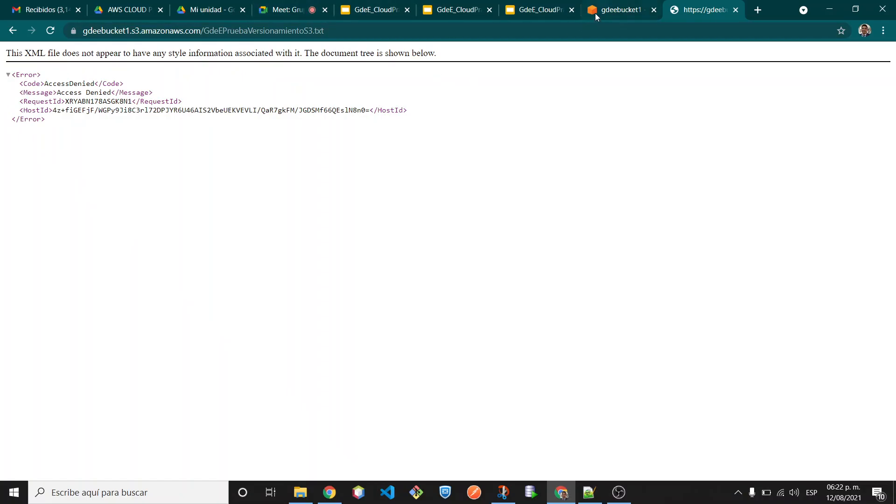
- Make the current version of GdeEPruebaVersionamientoS3.txt public in the S3 console and close the status page
left_click(616, 9)
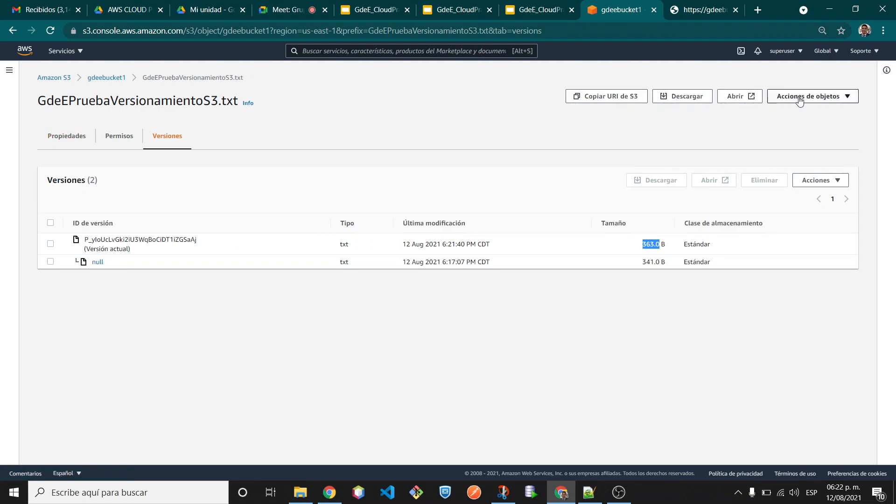
left_click(824, 97)
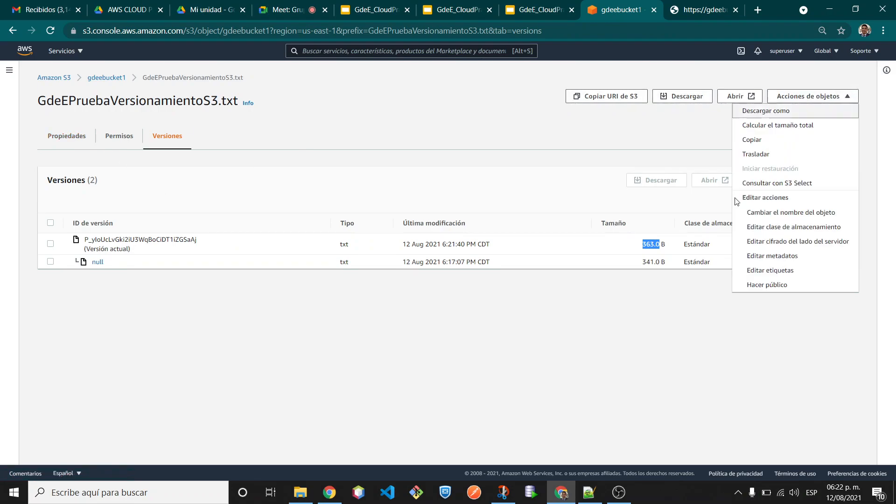
left_click(768, 285)
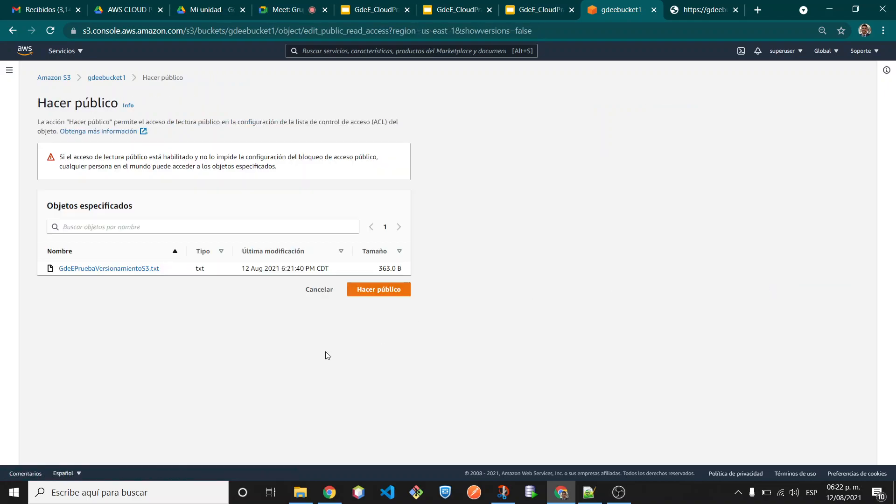
left_click(390, 291)
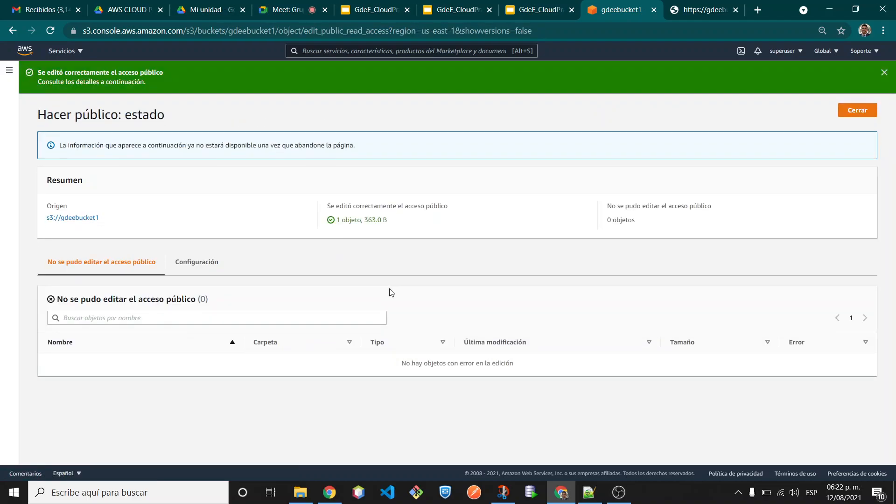
left_click(863, 112)
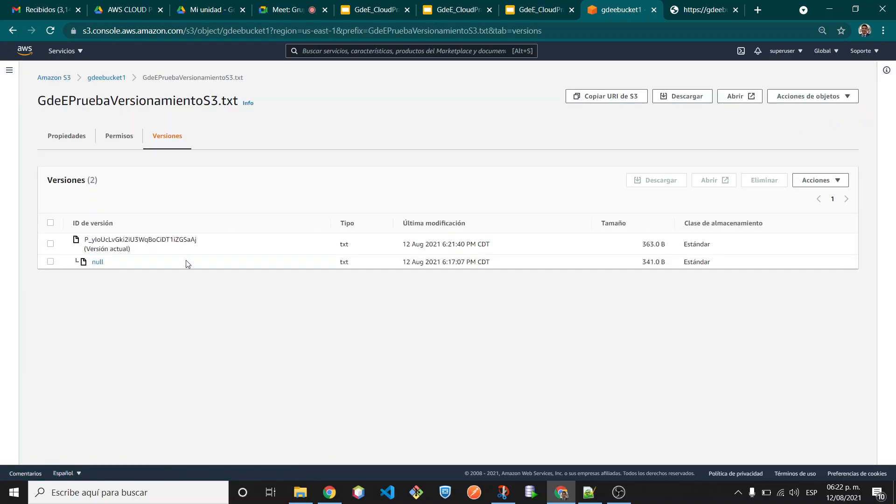
- Reload the public URL of GdeEPruebaVersionamientoS3.txt, check its last line, and return to the S3 console
left_click(691, 10)
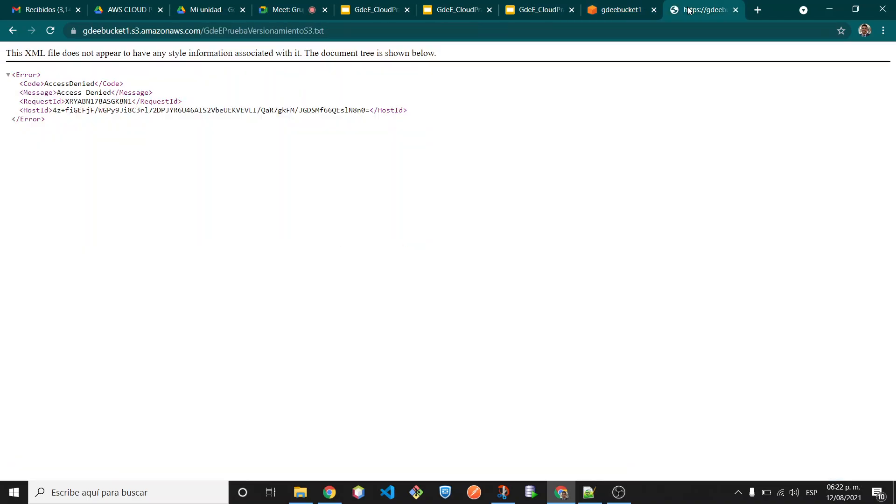
left_click(585, 27)
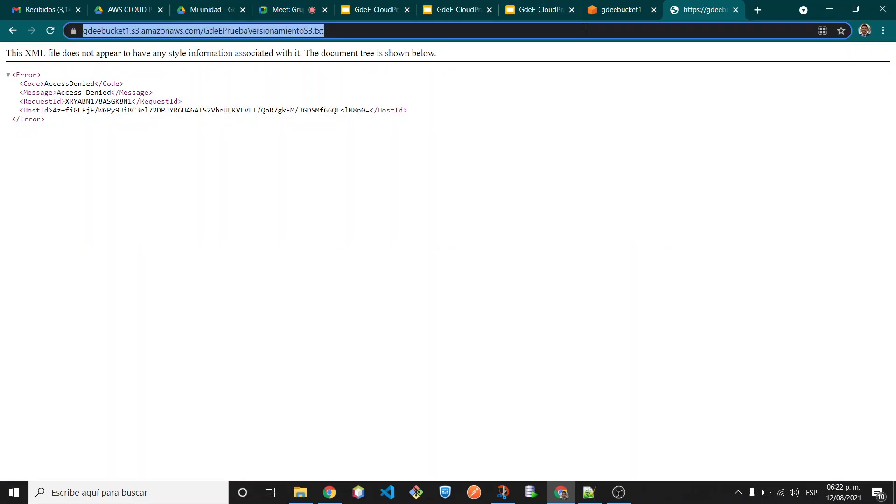
key("Return")
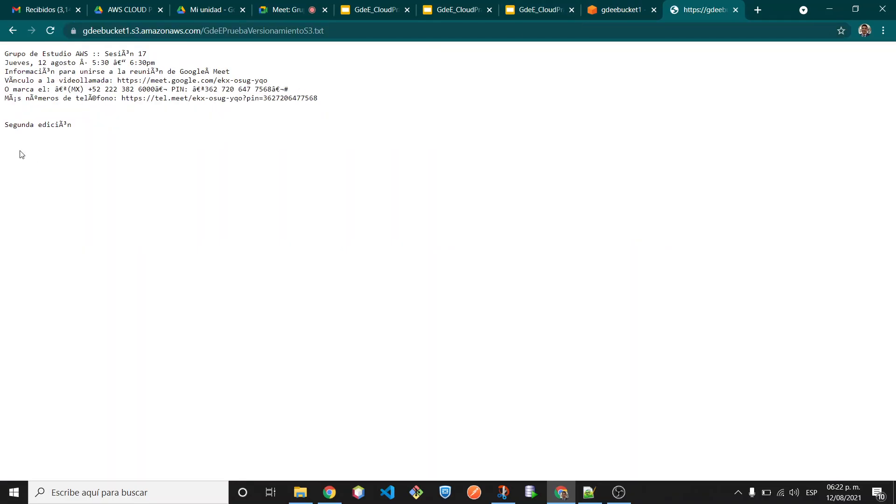
triple_click(43, 125)
left_click(639, 7)
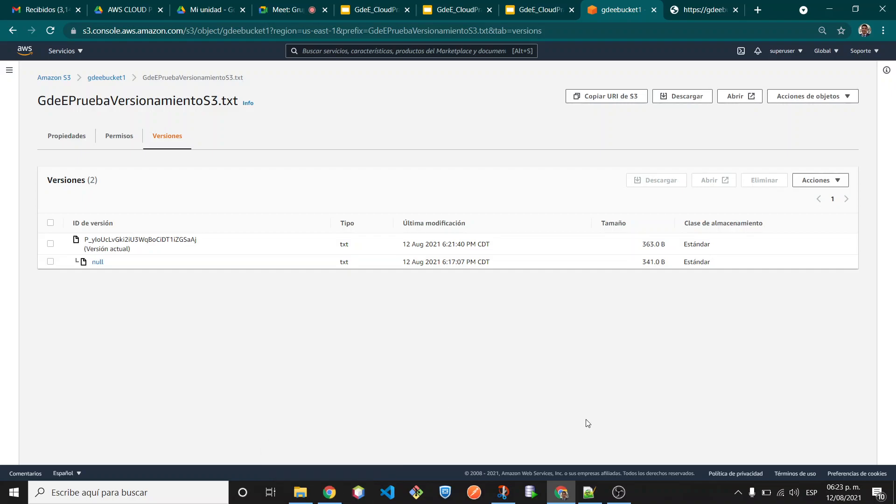
- Open GdeEPruebaVersionamientoS3 from the Descargas folder in Notepad++, add "3a edición" two lines below "Segunda edición", save and close the editor
left_click(300, 493)
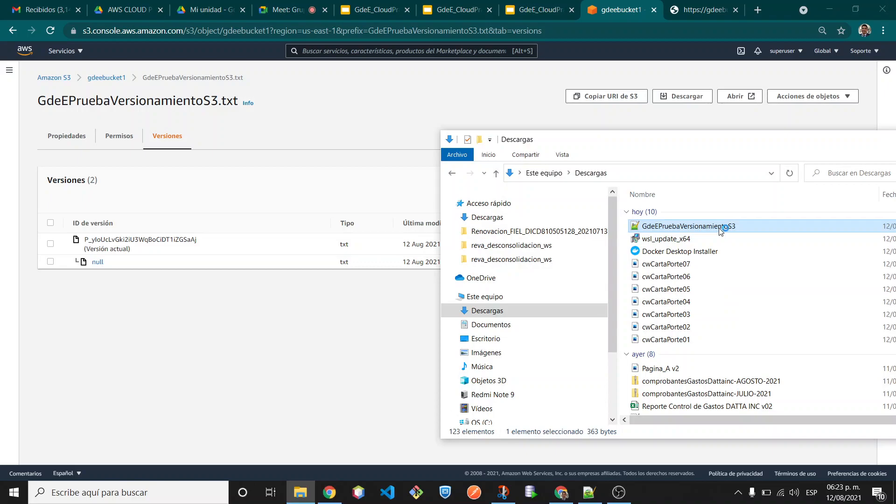
double_click(722, 232)
left_click(548, 247)
key("Return")
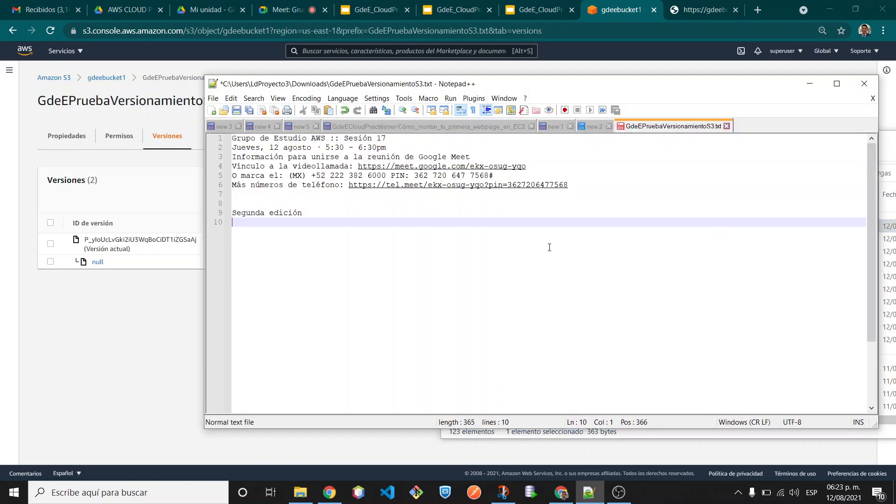
key("Return")
type("3a edición")
key("ctrl+s")
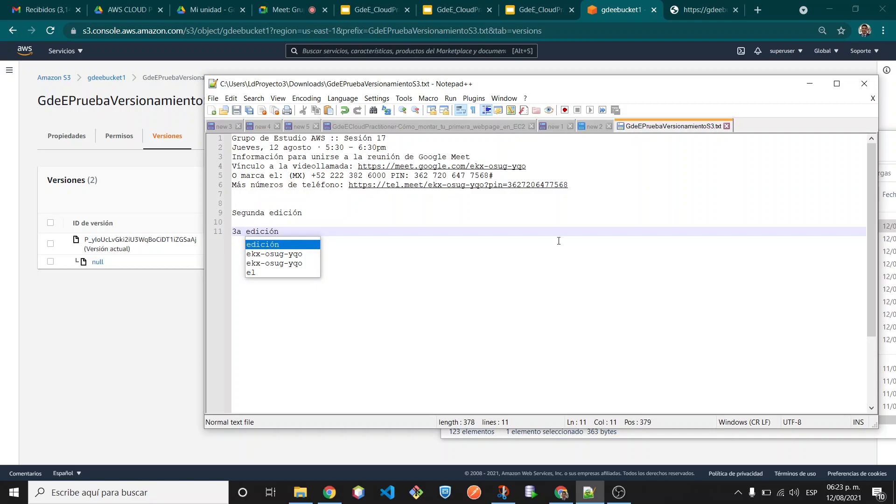
left_click(870, 84)
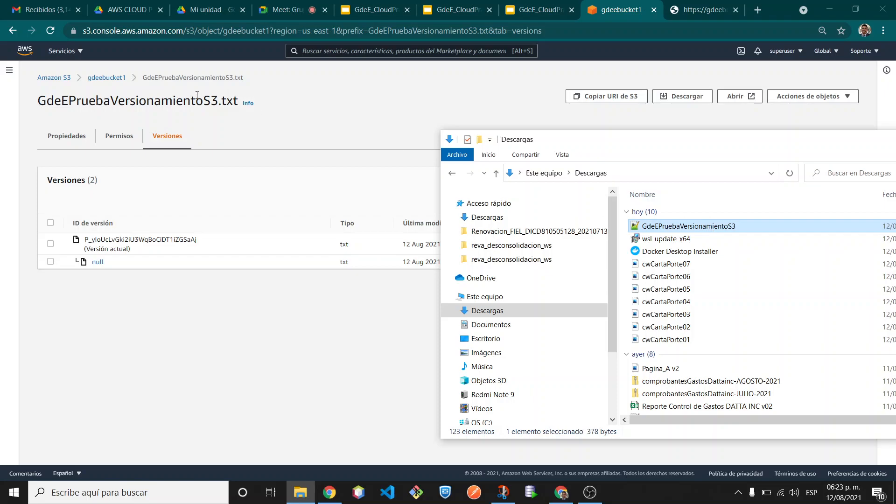
- Upload the re-edited GdeEPruebaVersionamientoS3.txt from the Descargas folder to gdeebucket1 and close the upload status page
left_click(109, 80)
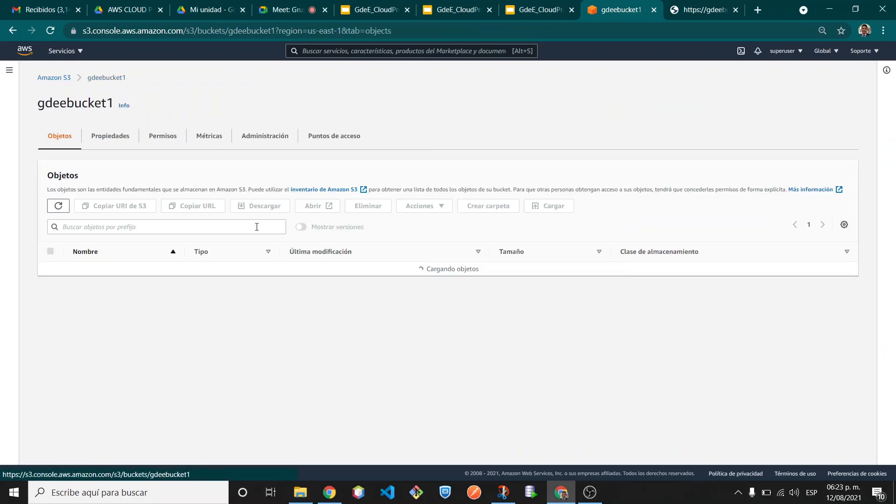
key("alt+Tab")
left_click_drag(667, 228, 296, 256)
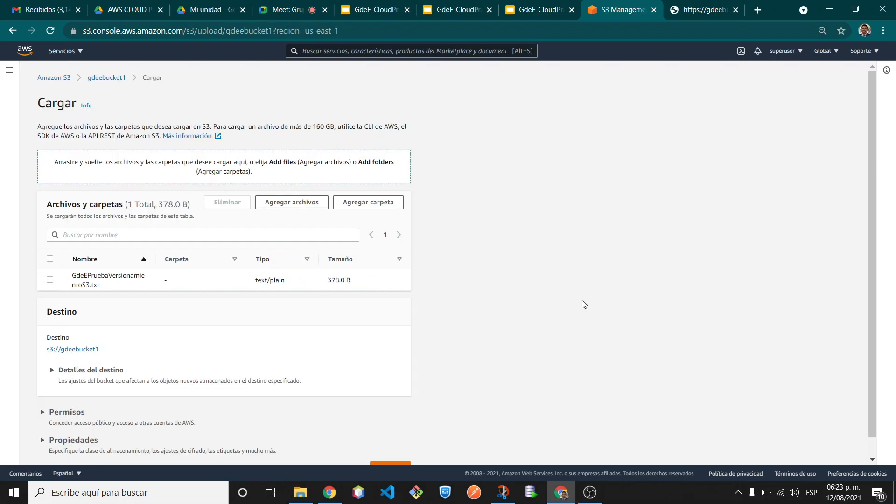
scroll(385, 355, "down", 1)
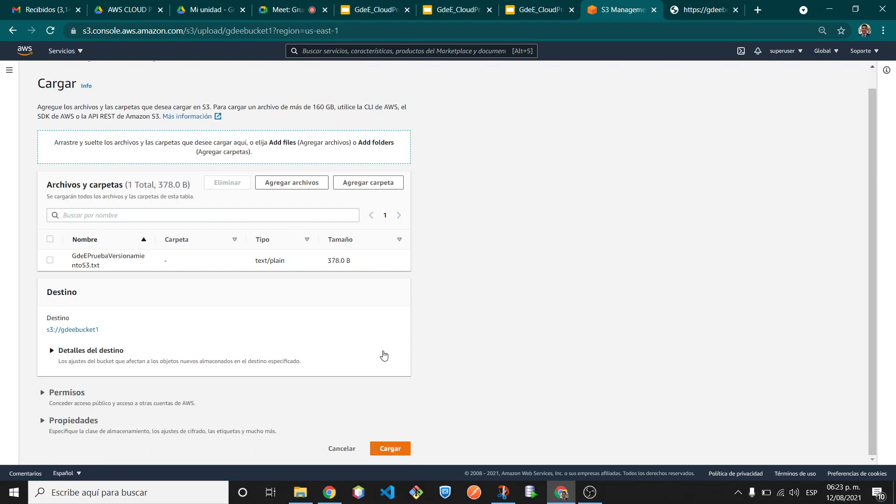
left_click(399, 453)
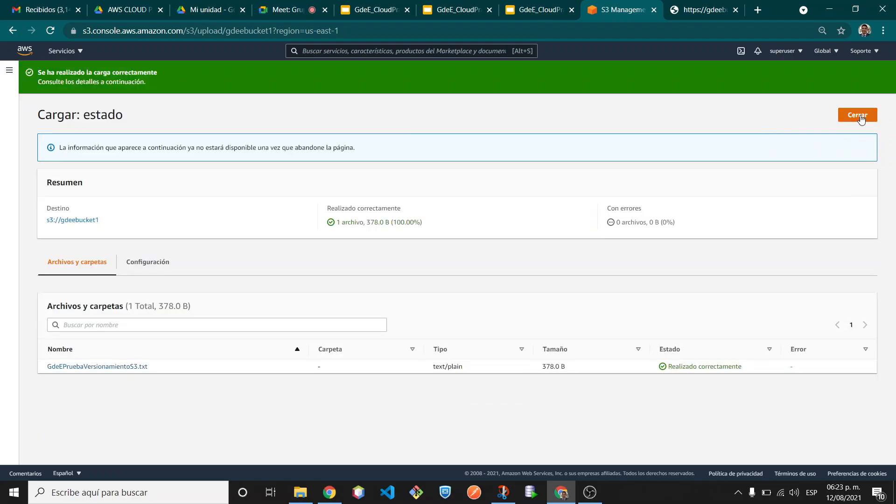
left_click(858, 115)
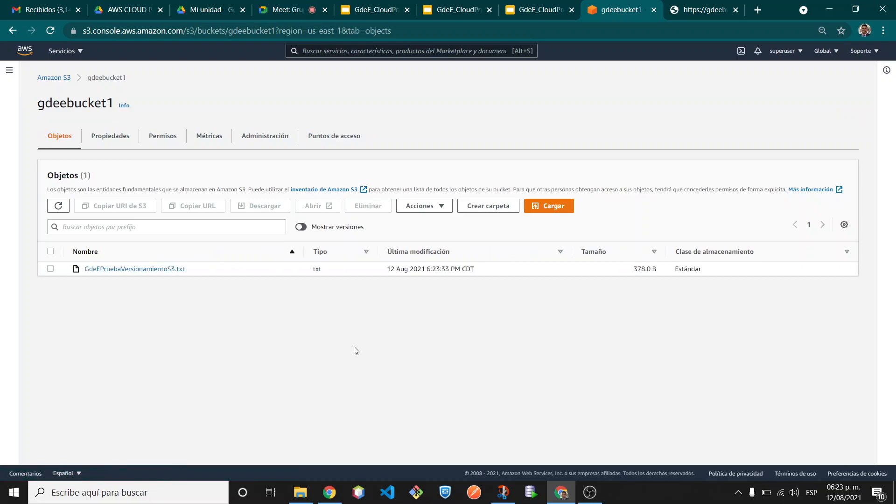
- Check the modification time of the newly uploaded file and examine the current version's ID in its version list
double_click(436, 269)
left_click(160, 269)
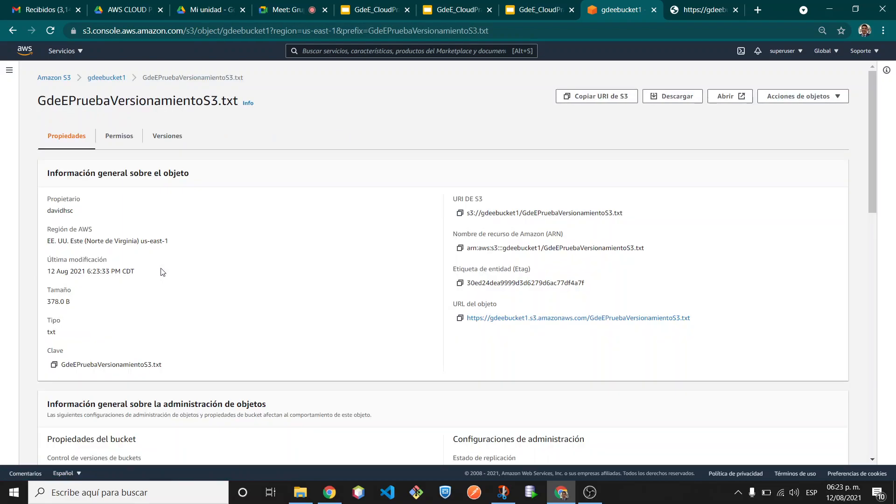
left_click(177, 144)
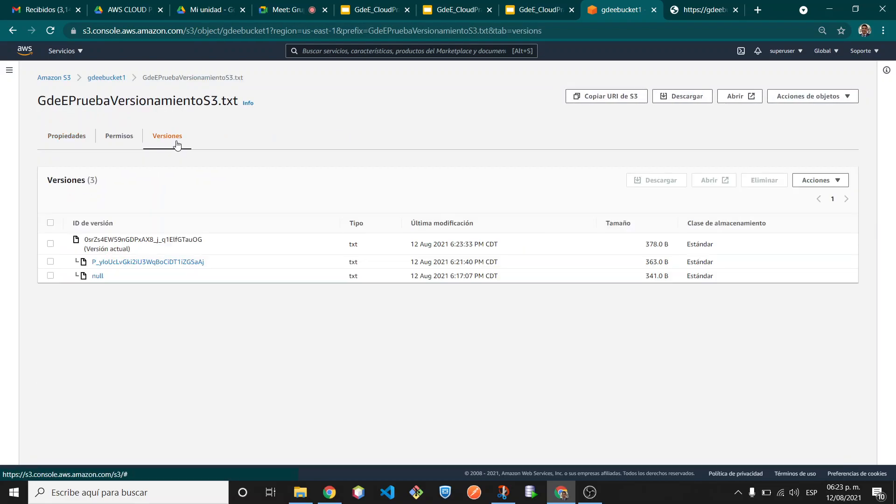
double_click(129, 239)
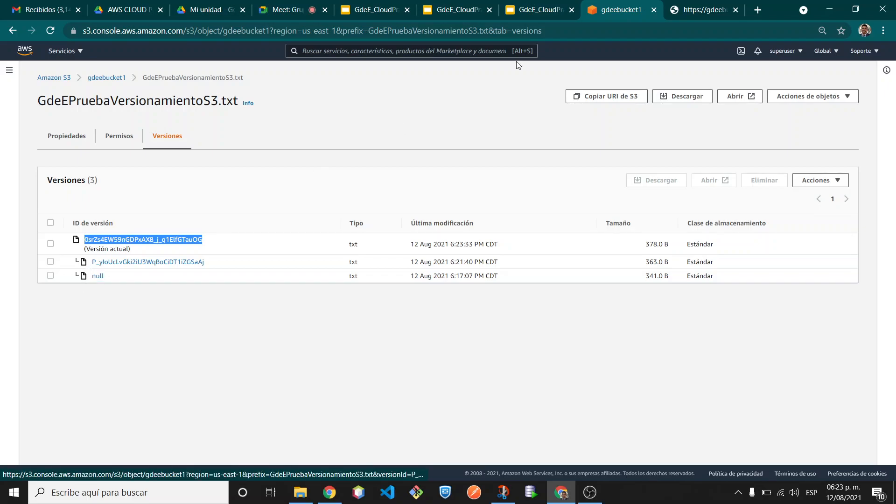
- Grant public read access to the newest version of GdeEPruebaVersionamientoS3.txt
left_click(693, 10)
left_click(569, 26)
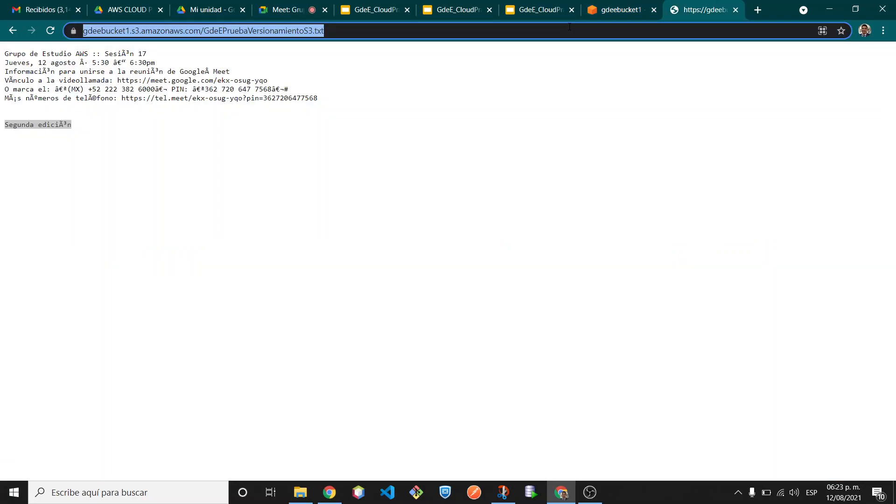
left_click(620, 7)
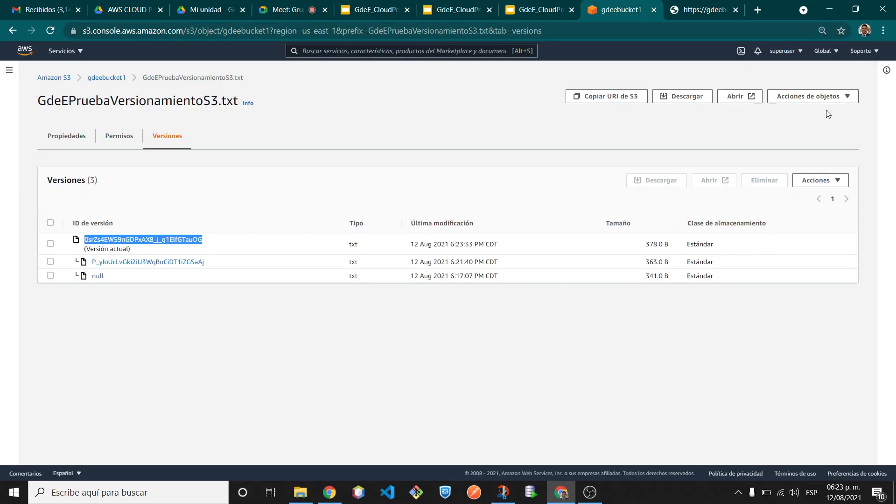
left_click(840, 97)
left_click(789, 286)
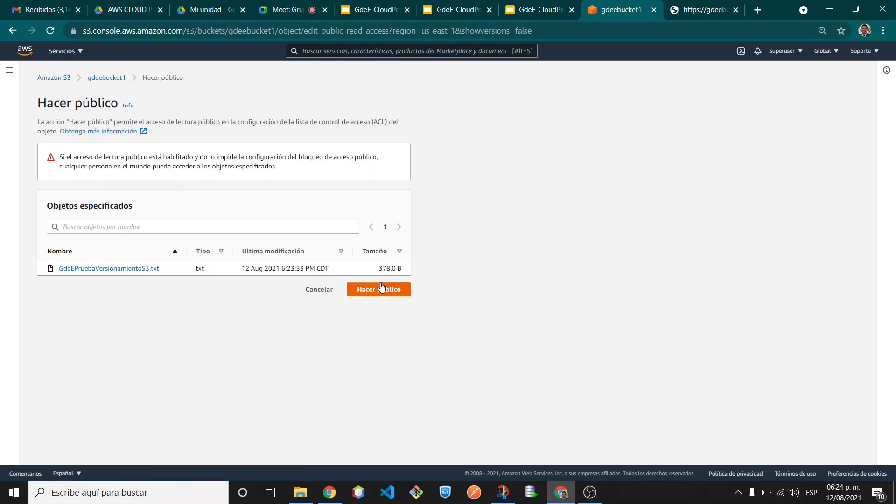
left_click(382, 290)
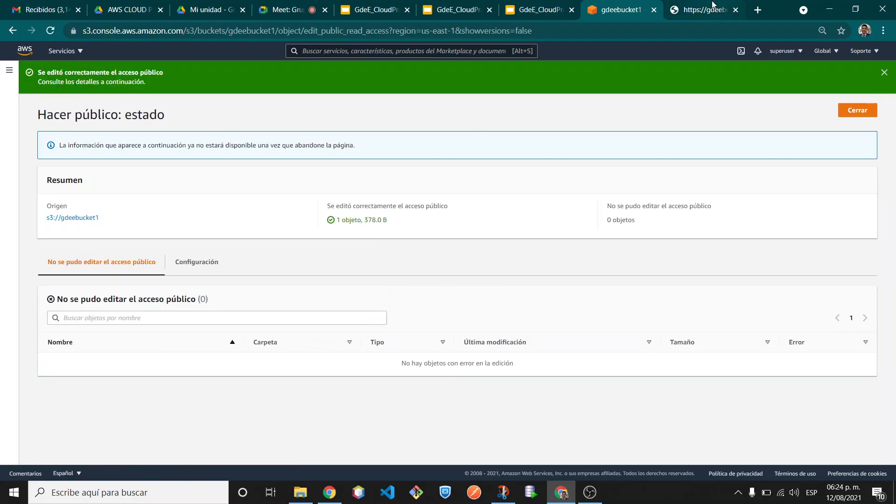
- Reload the object's URL in the other browser tab to check the content of the third edition
left_click(702, 10)
left_click(609, 32)
key("Return")
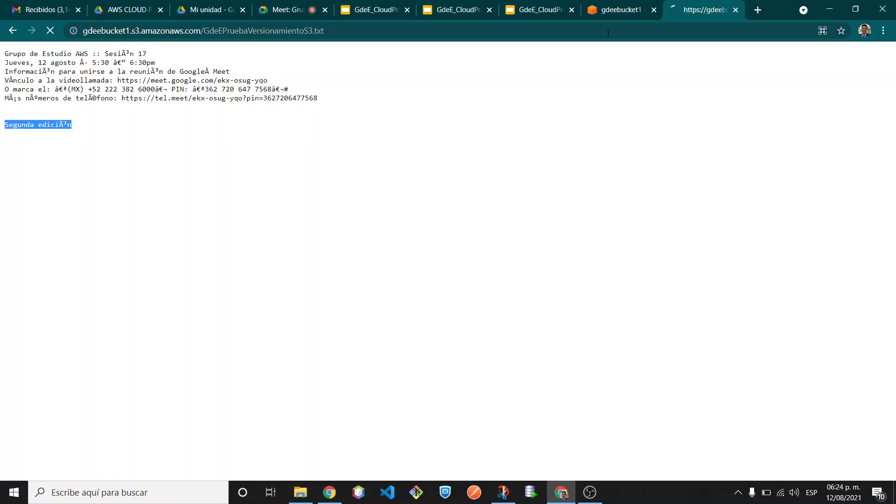
- Close the public access status page and view the null version through its copied object URL in a temporary browser tab
left_click(617, 8)
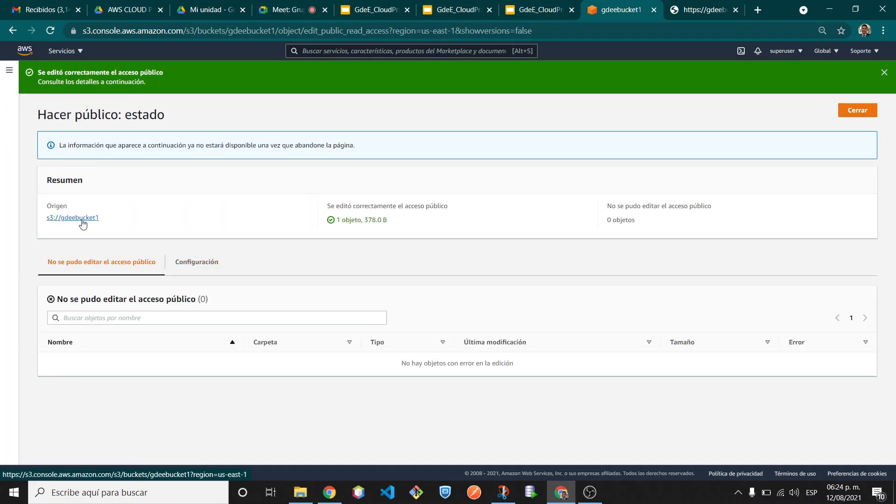
left_click(859, 113)
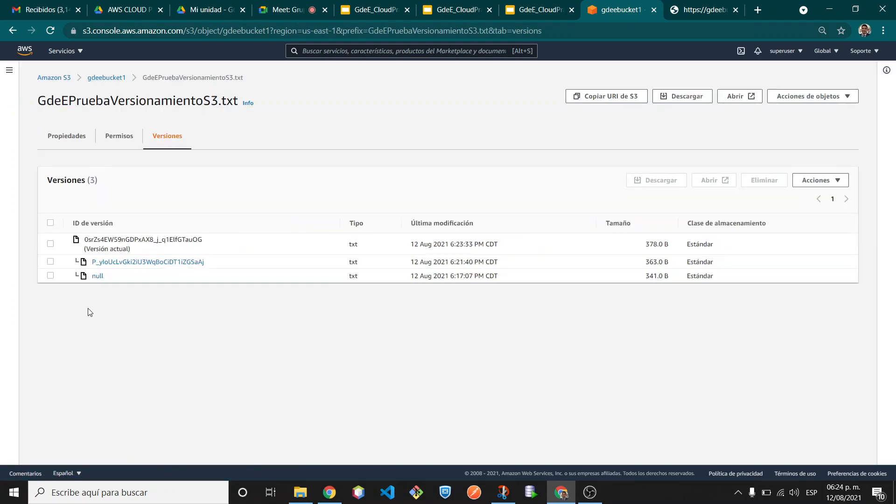
left_click(99, 276)
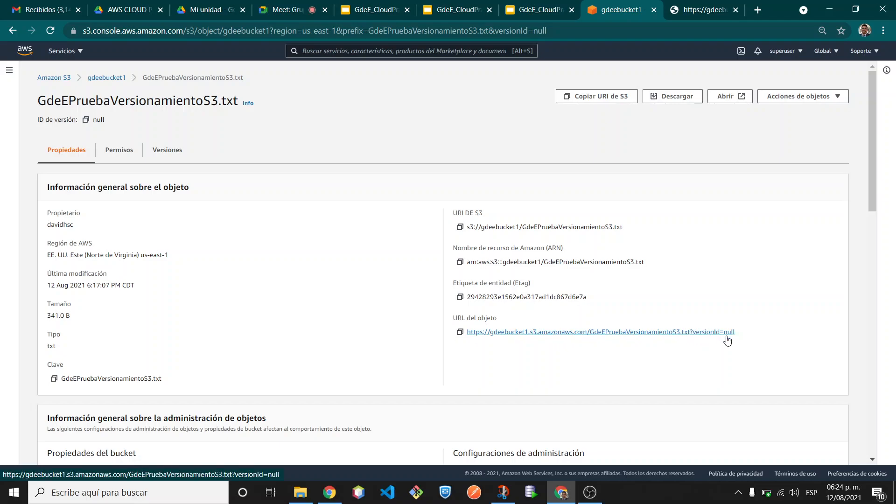
left_click(460, 332)
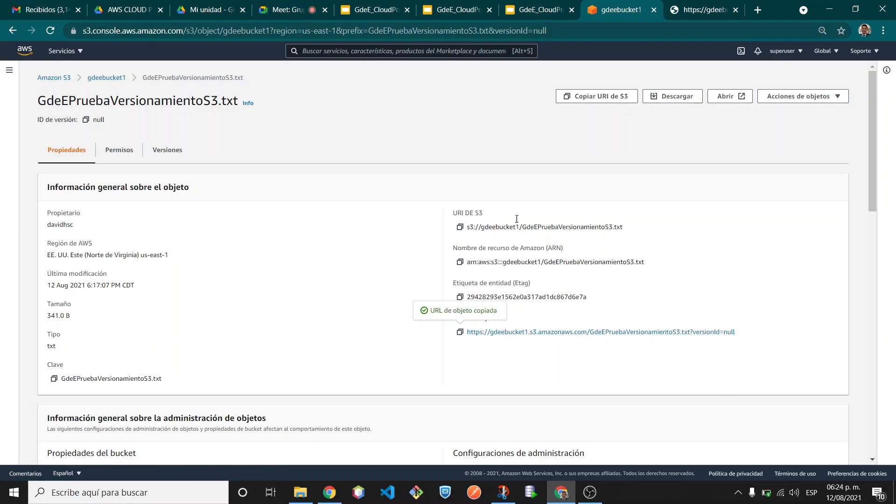
left_click(758, 10)
key("ctrl+v")
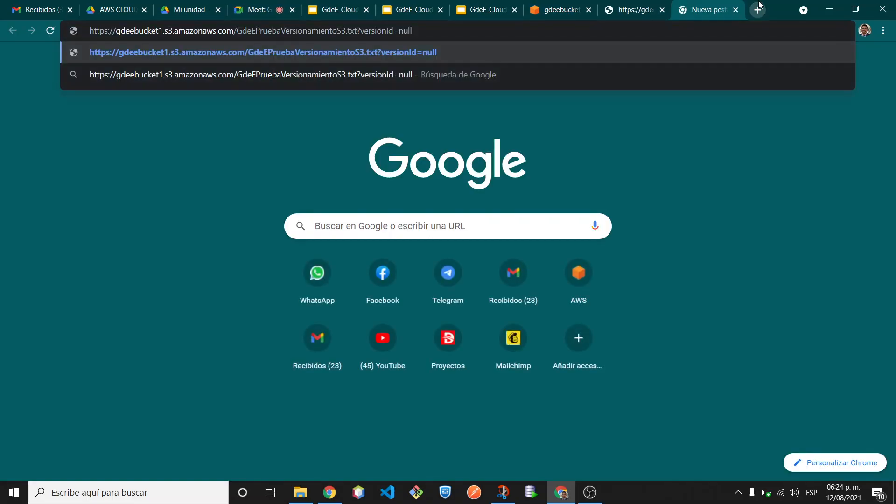
key("Return")
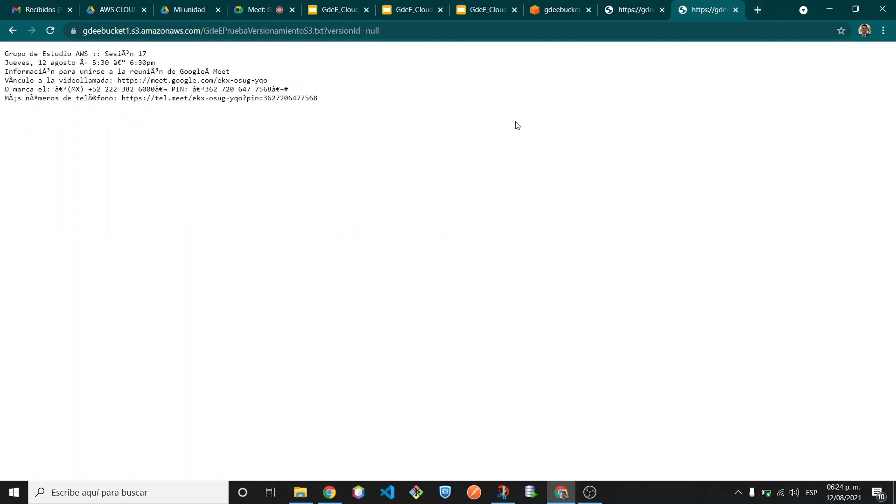
left_click(736, 10)
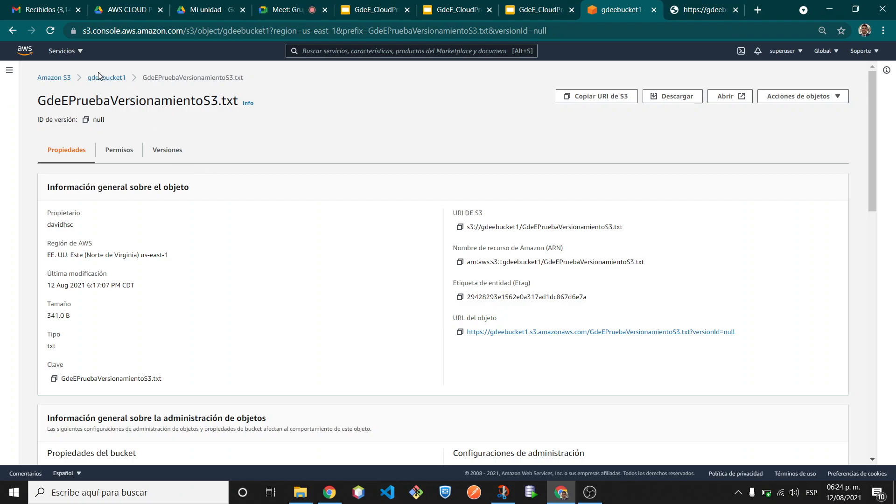
- View the 6:21:40 PM version of the file through its copied object URL in a temporary browser tab
left_click(12, 30)
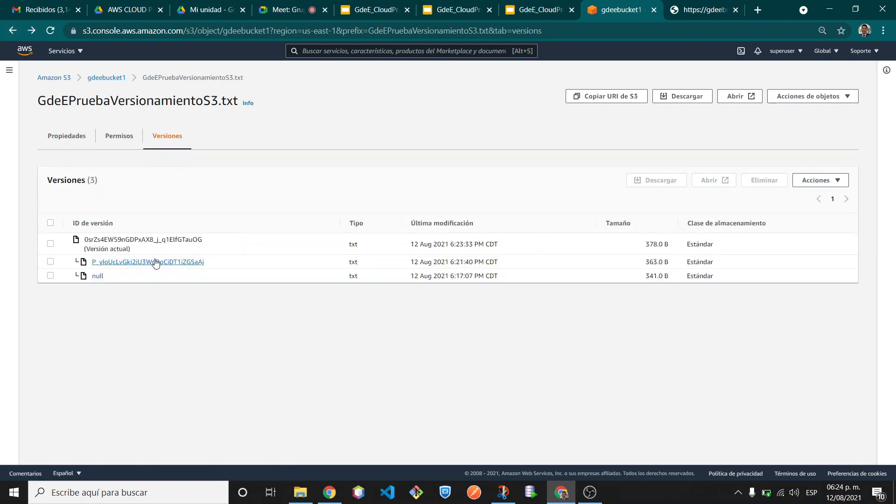
left_click(156, 263)
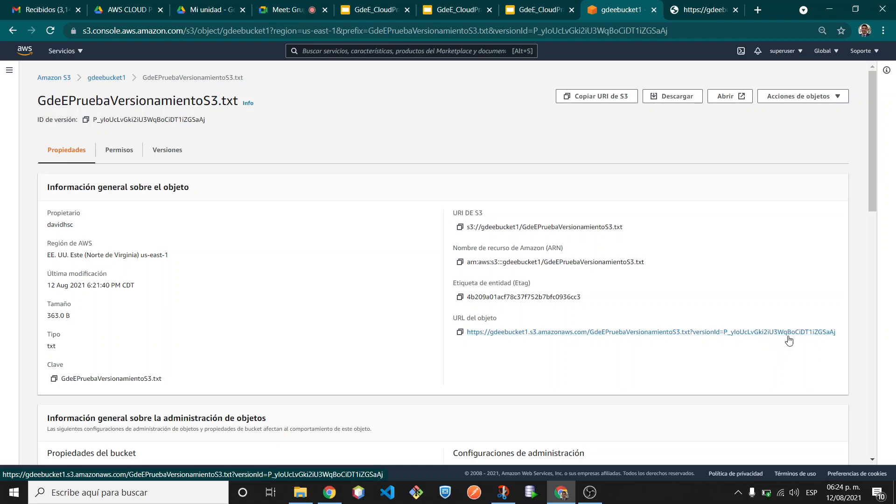
left_click(460, 332)
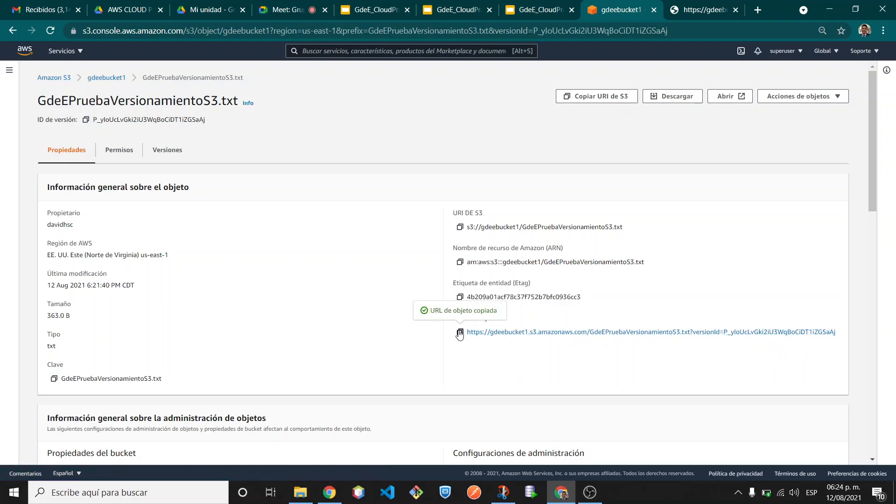
left_click(758, 10)
key("ctrl+v")
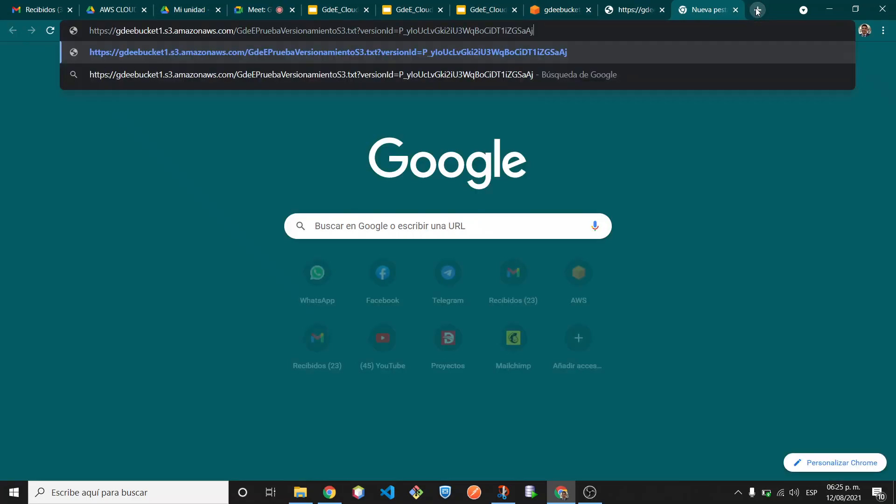
key("Return")
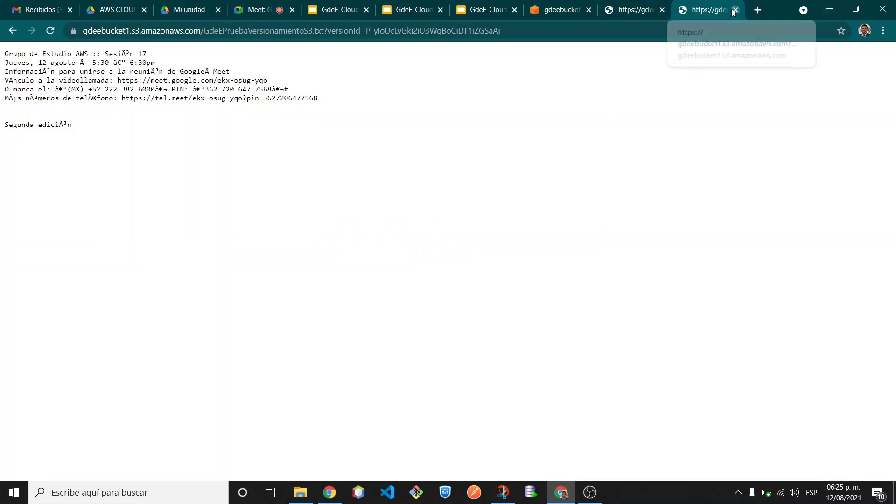
left_click(735, 10)
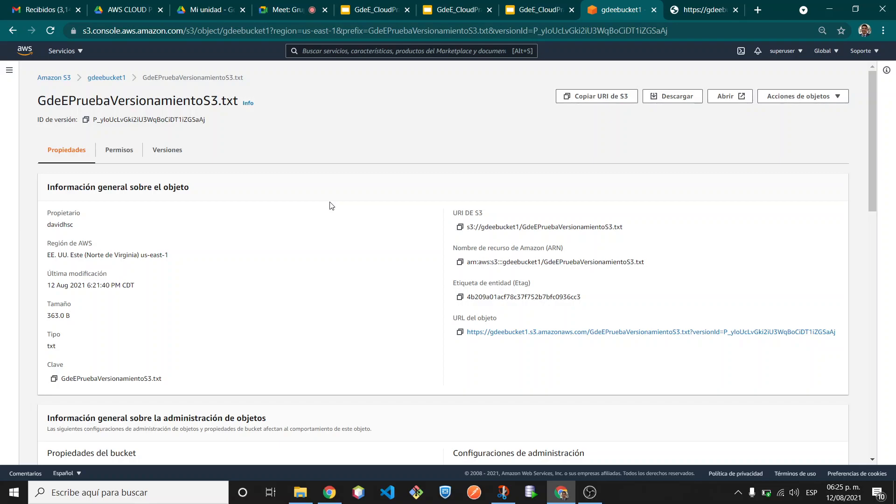
- Return to gdeebucket1 and reopen GdeEPruebaVersionamientoS3.txt to examine its version list
double_click(183, 100)
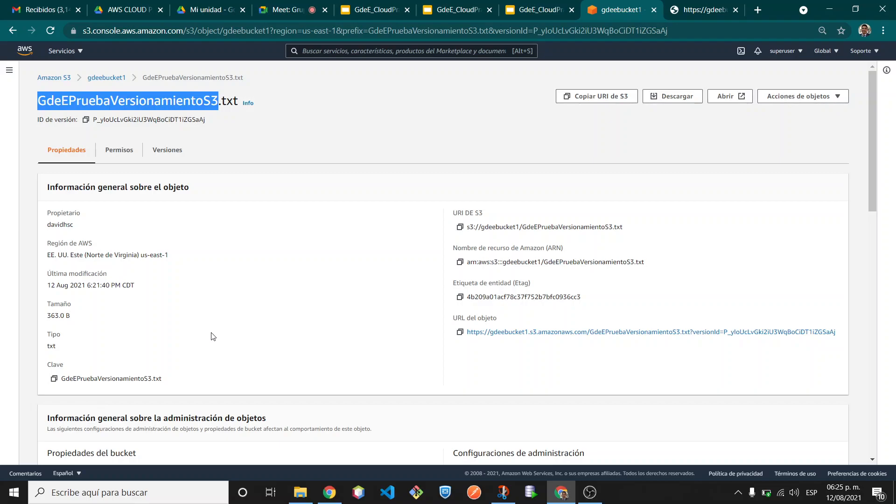
left_click(287, 303)
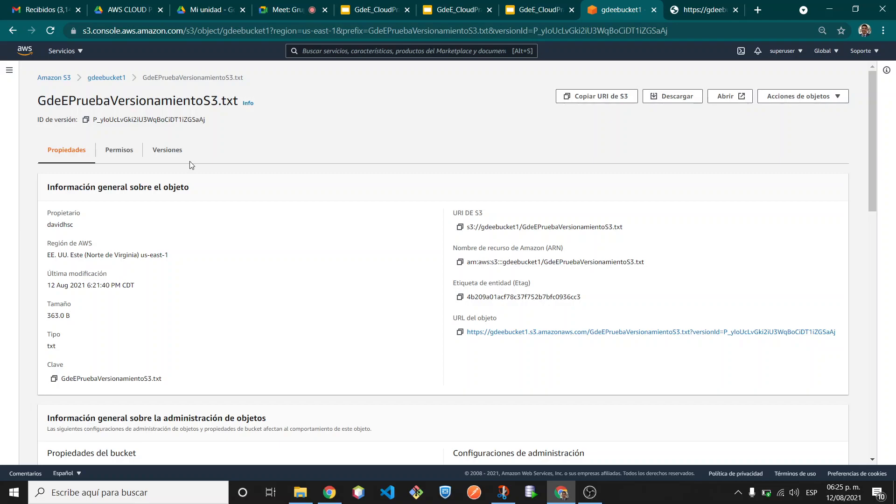
left_click(108, 78)
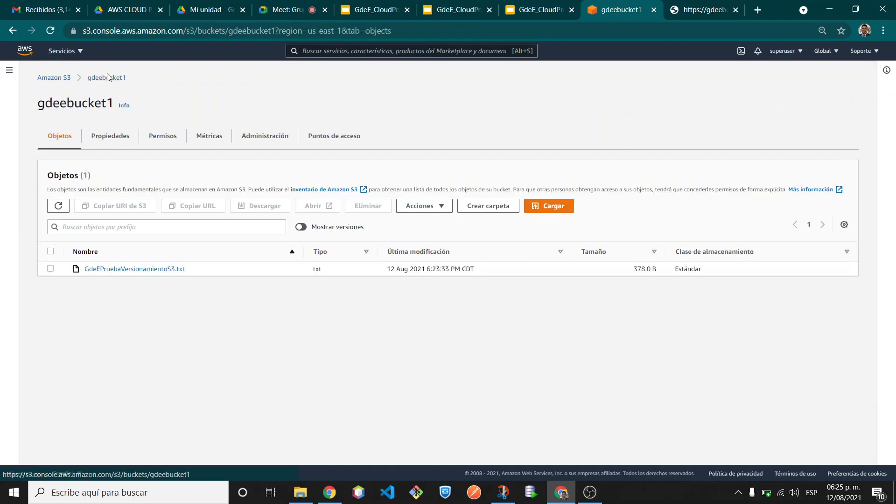
left_click(155, 271)
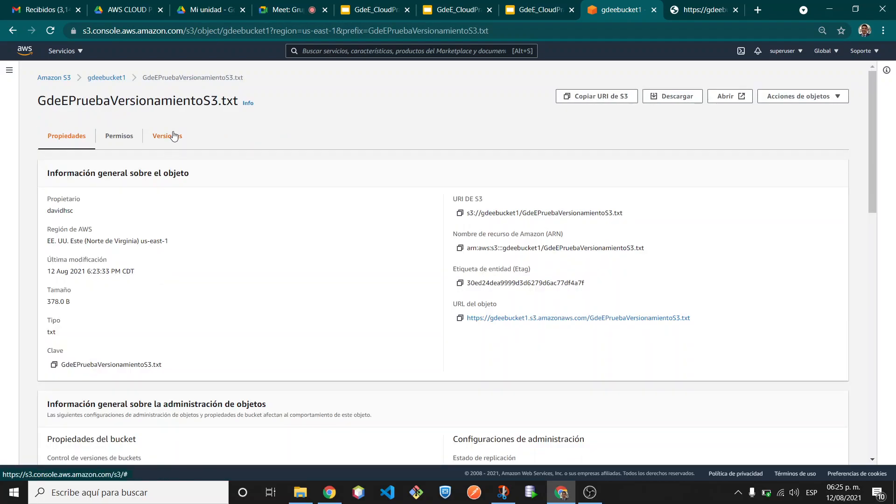
left_click(172, 136)
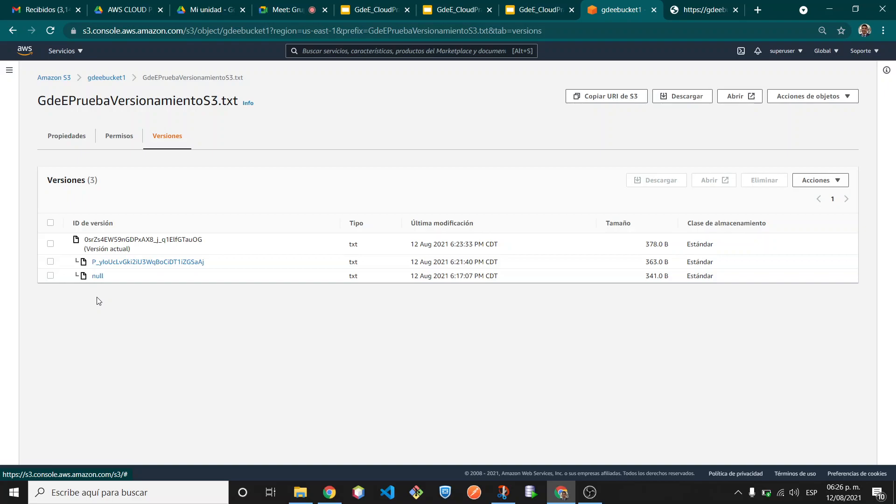
- Remove the local copy of GdeEPruebaVersionamientoS3 from the Descargas folder and download the object's 6:21:40 PM version from S3
left_click(169, 263)
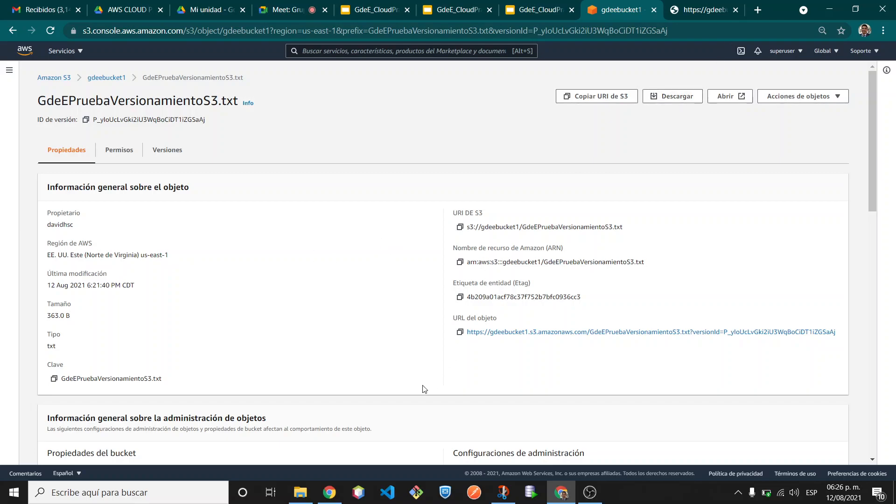
left_click(300, 492)
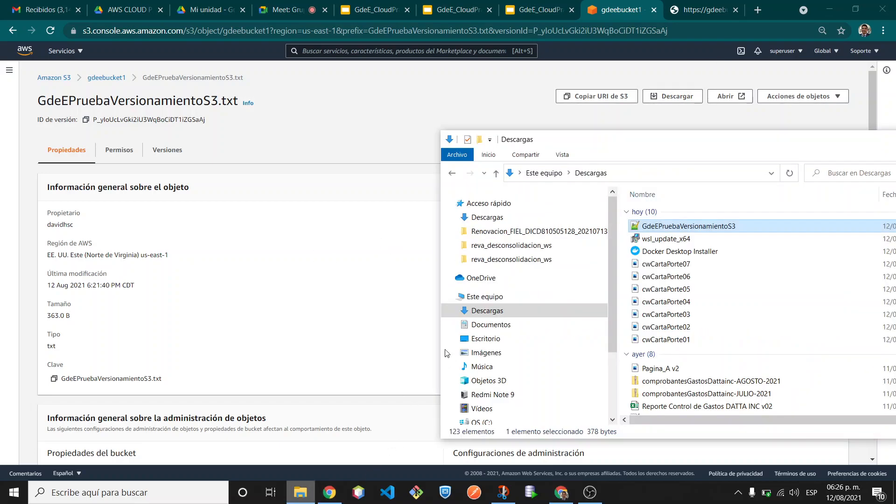
left_click(689, 239)
left_click(716, 228)
left_click(433, 287)
left_click(677, 97)
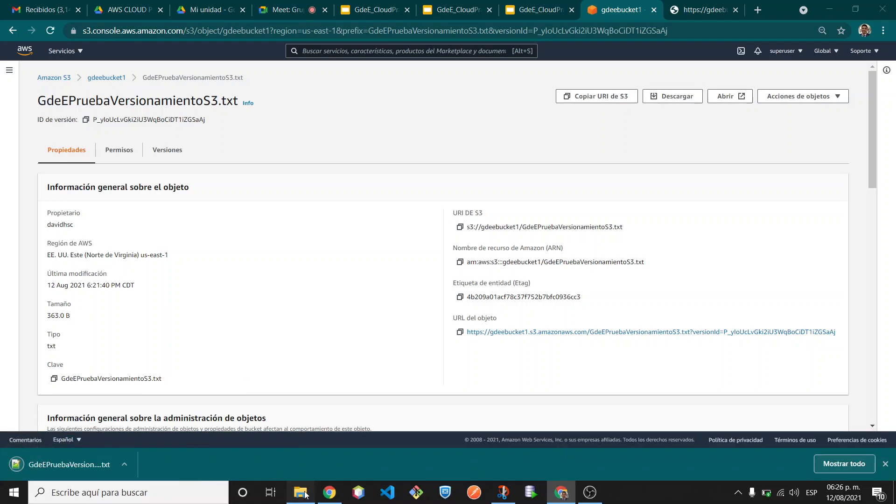
- Refresh the Descargas folder and select the downloaded GdeEPruebaVersionamientoS3 file
left_click(300, 491)
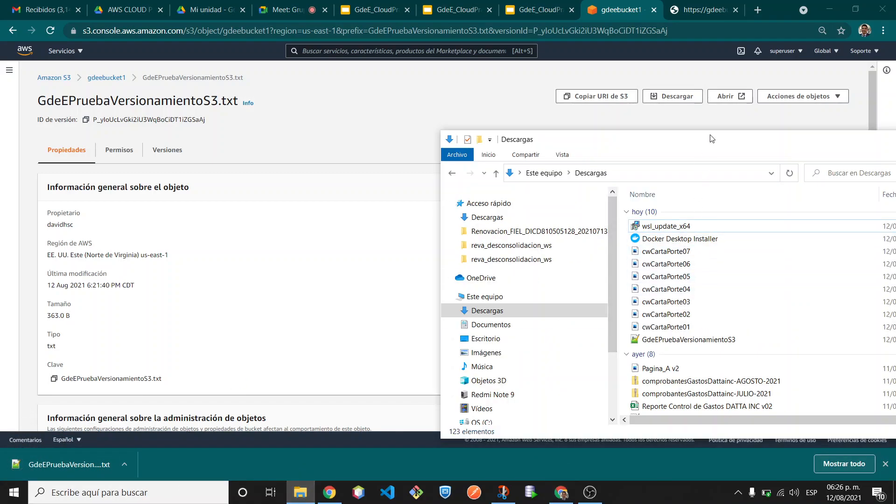
left_click(688, 172)
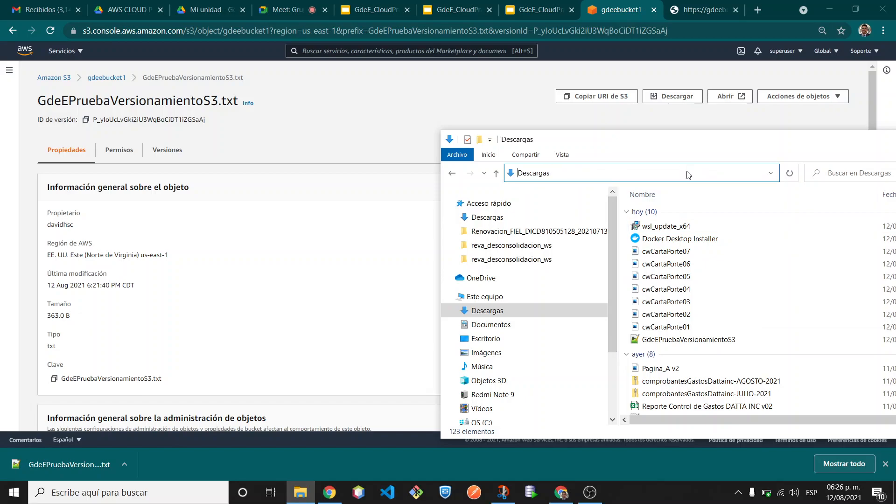
key("Return")
left_click(701, 228)
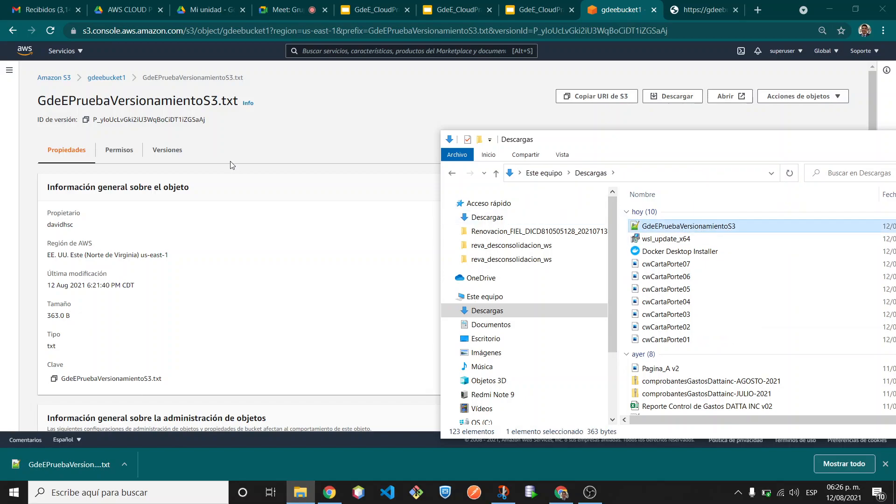
- Upload the downloaded GdeEPruebaVersionamientoS3.txt to gdeebucket1 as a new version and close the upload status page
left_click(111, 78)
key("alt+Tab")
left_click_drag(692, 232, 252, 275)
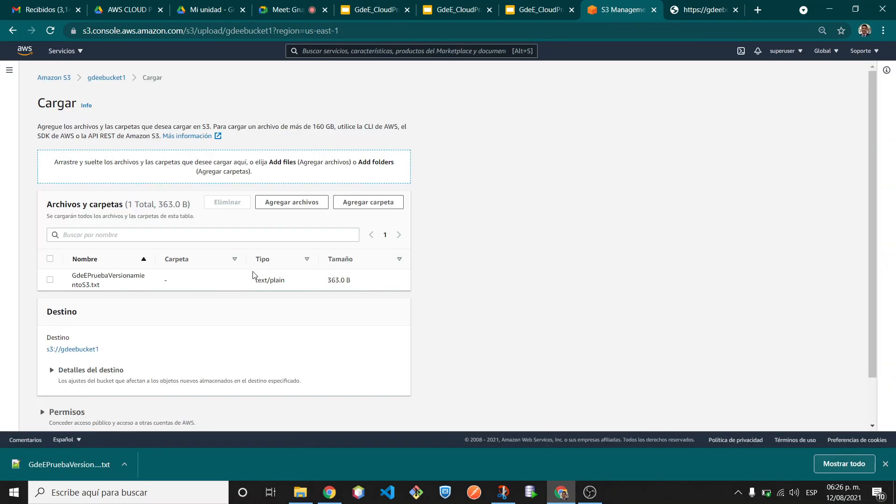
scroll(441, 298, "down", 1)
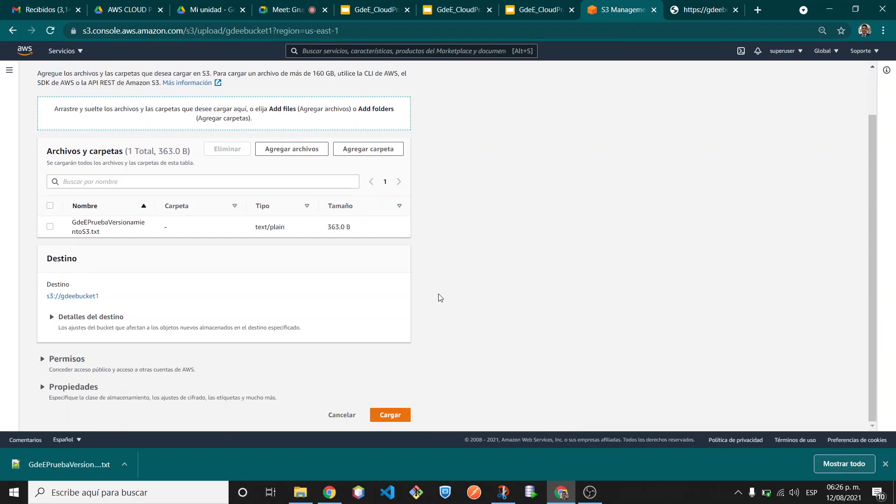
left_click(391, 416)
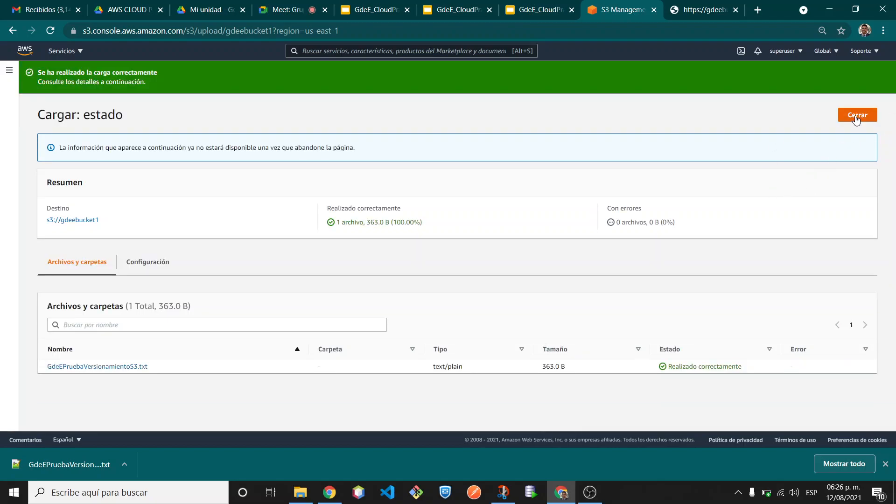
left_click(857, 117)
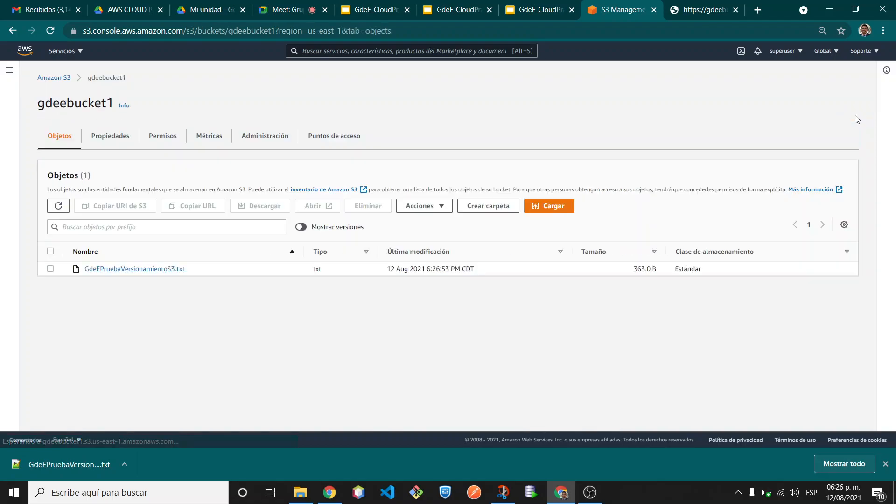
- Check the version list of the uploaded GdeEPruebaVersionamientoS3.txt and grant public read access to its newest version
left_click(154, 271)
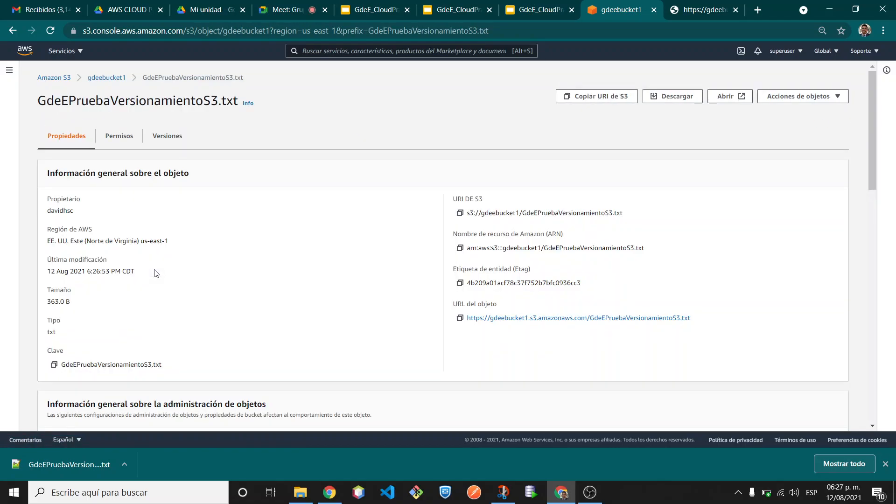
left_click(171, 146)
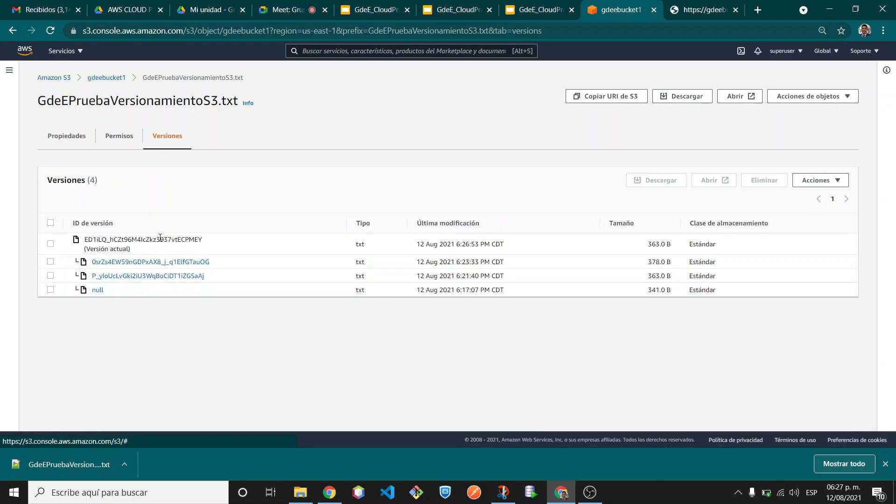
left_click(801, 96)
left_click(770, 288)
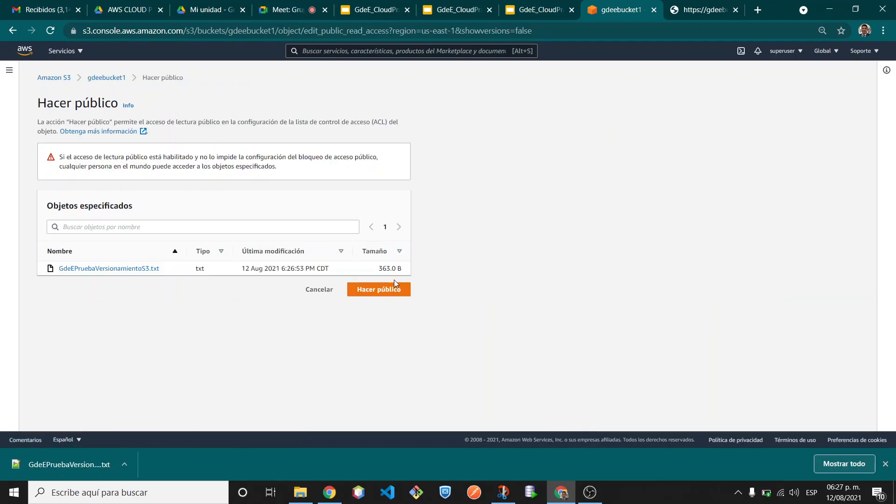
left_click(392, 291)
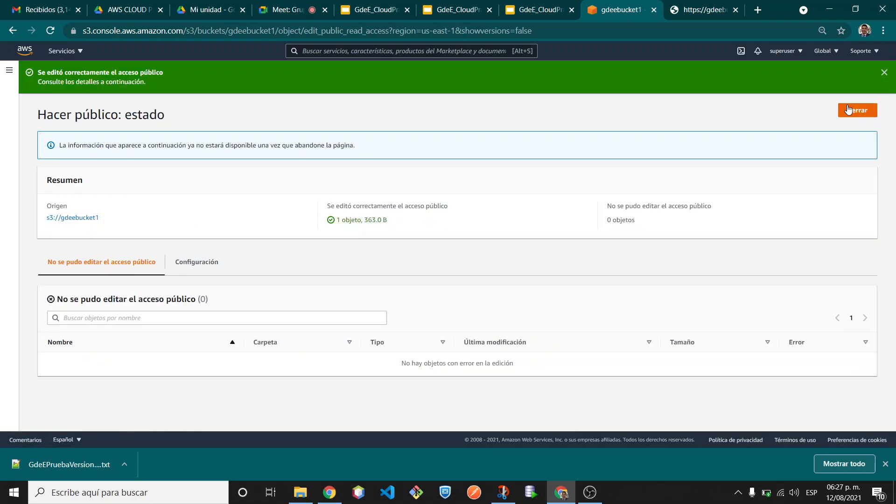
left_click(853, 111)
- Reload the object's public URL in the other browser tab to check the restored content, and close that tab
left_click(715, 5)
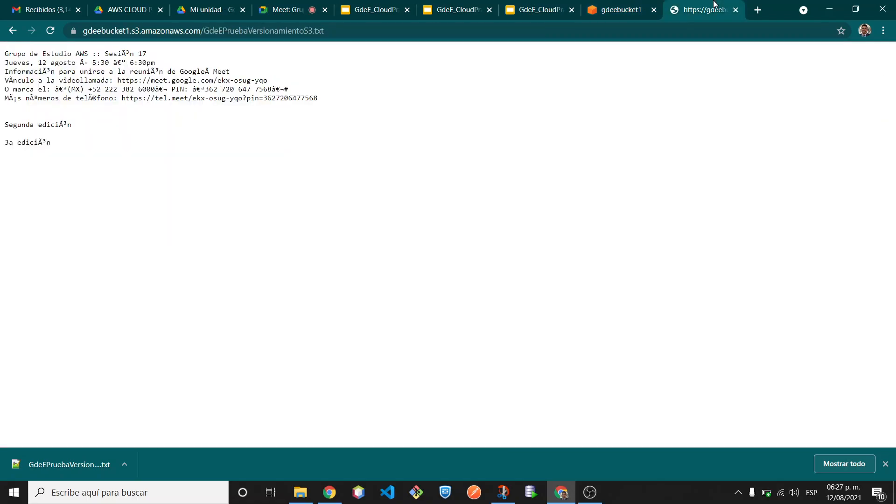
left_click(571, 31)
key("Return")
key("ctrl+w")
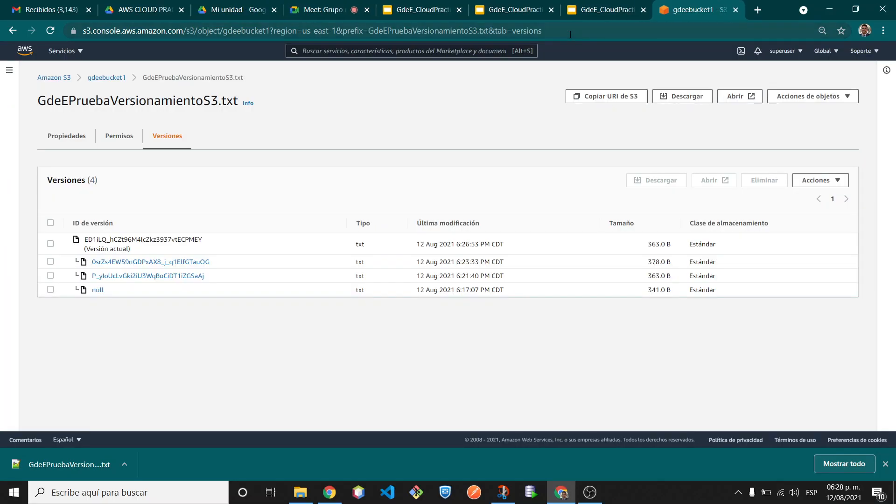
- Switch to the GdeE_CloudPractitioner_019_AWS_Storage_S3 presentation and start the slideshow from the "Actividades de la práctica" slide
left_click(425, 10)
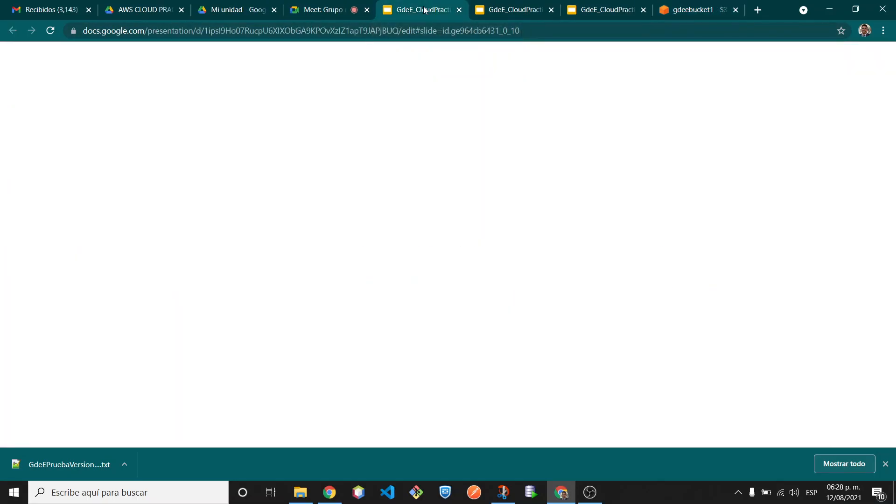
left_click(78, 217)
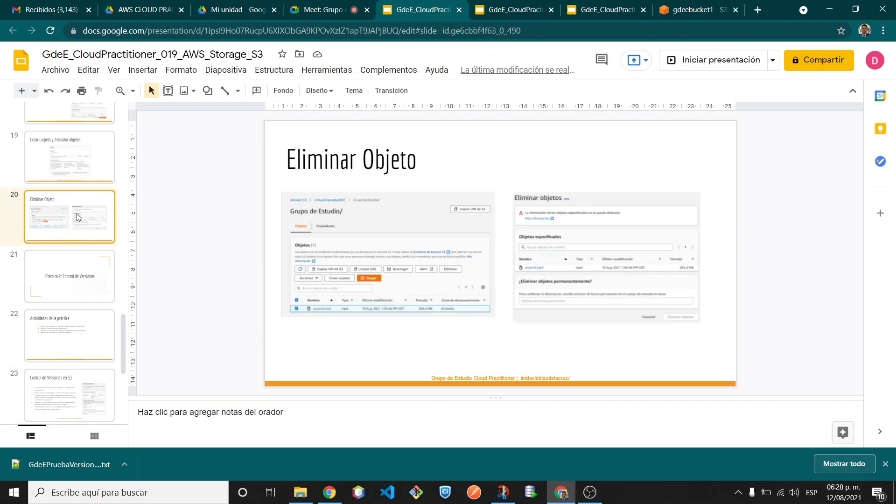
key("Down")
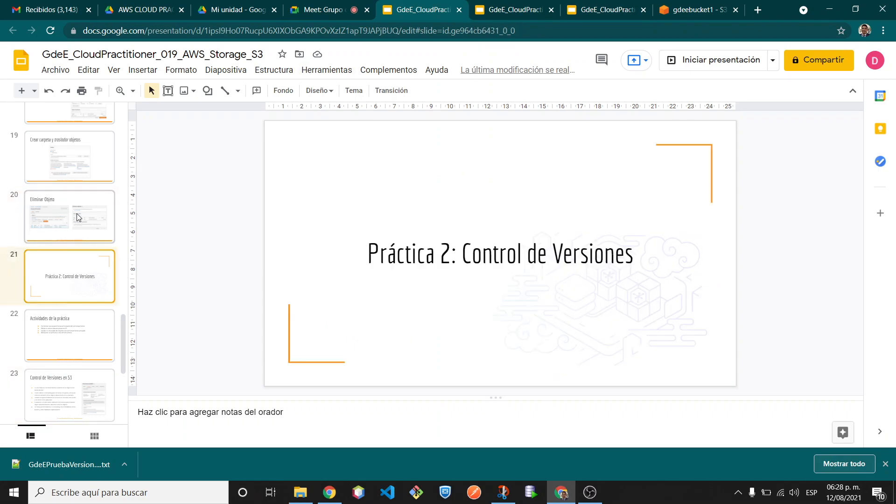
key("Down")
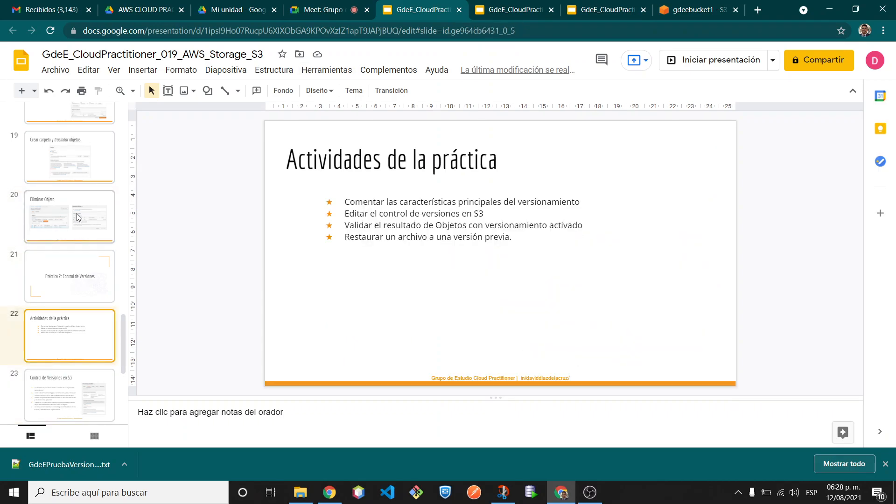
left_click(701, 61)
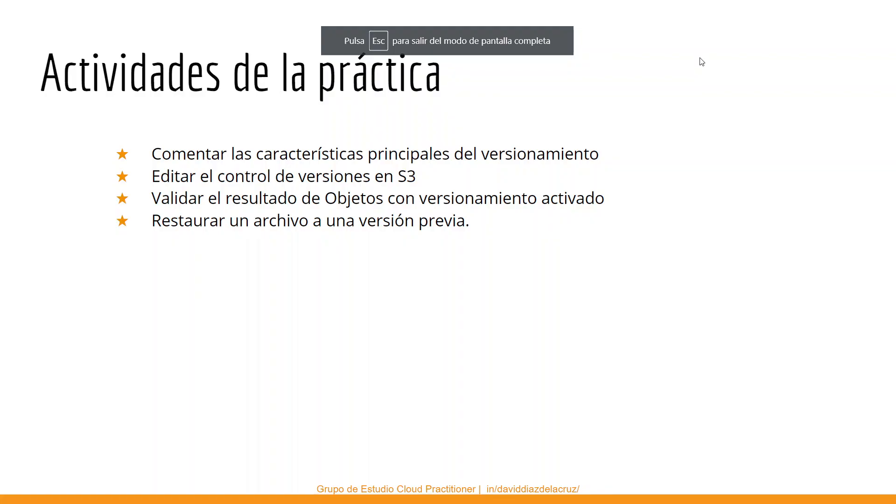
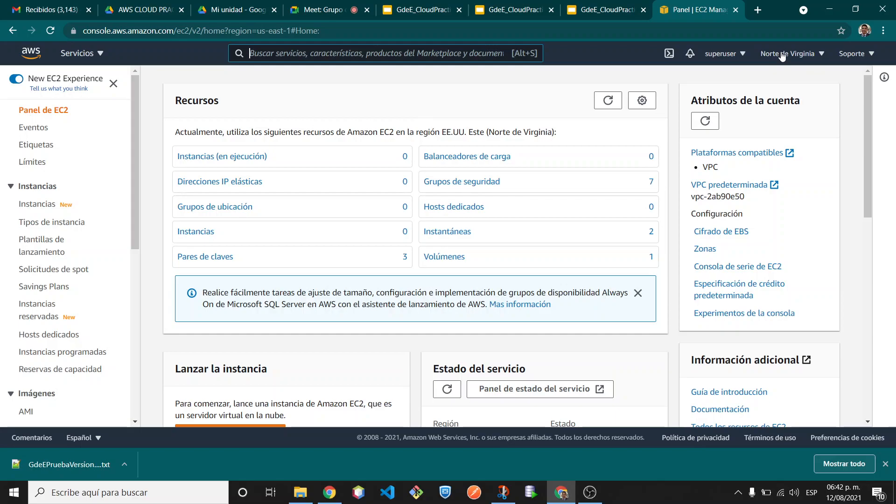
- Refresh the EC2 resources summary, start launching an instance, and choose the 64-bit (x86) Amazon Linux 2 AMI
left_click(607, 101)
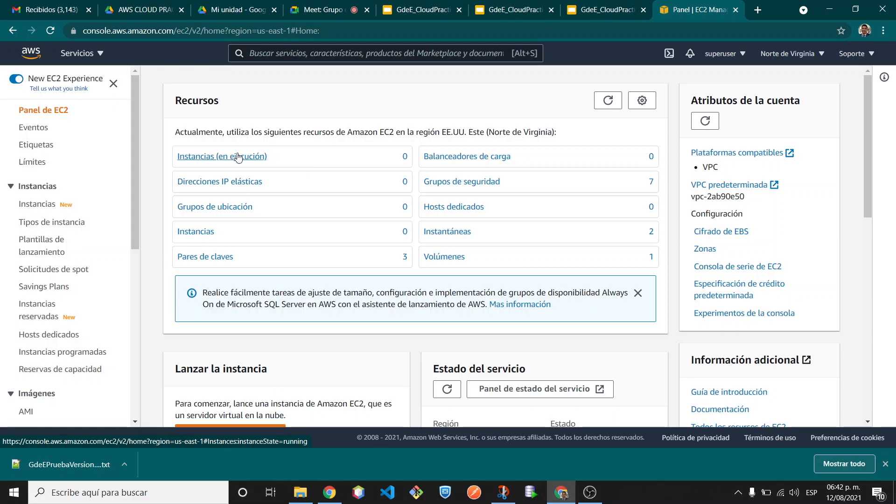
scroll(239, 156, "down", 2)
left_click(242, 323)
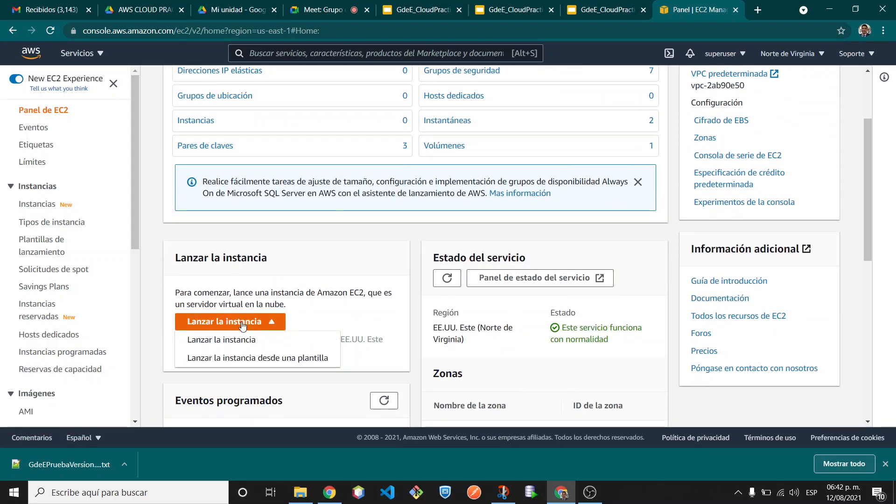
left_click(240, 341)
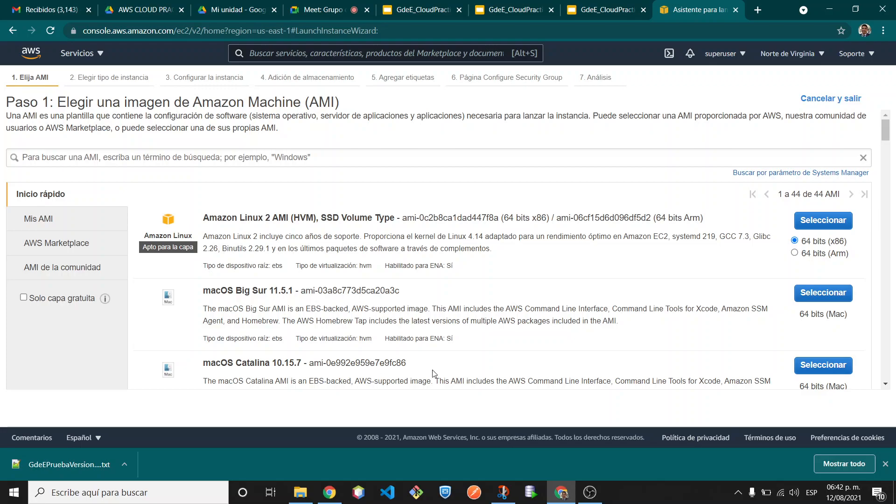
left_click(832, 227)
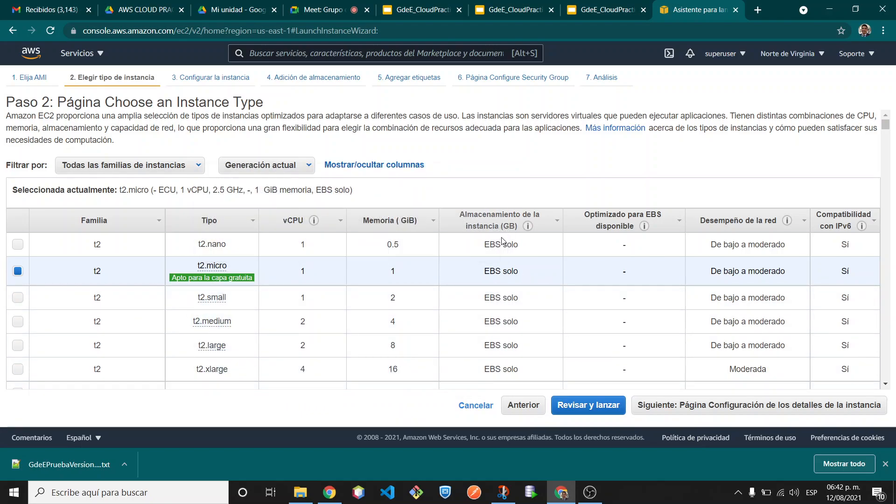
- Compare the instance storage of the t2.micro type with that of the c5ad types in the instance type list
triple_click(492, 269)
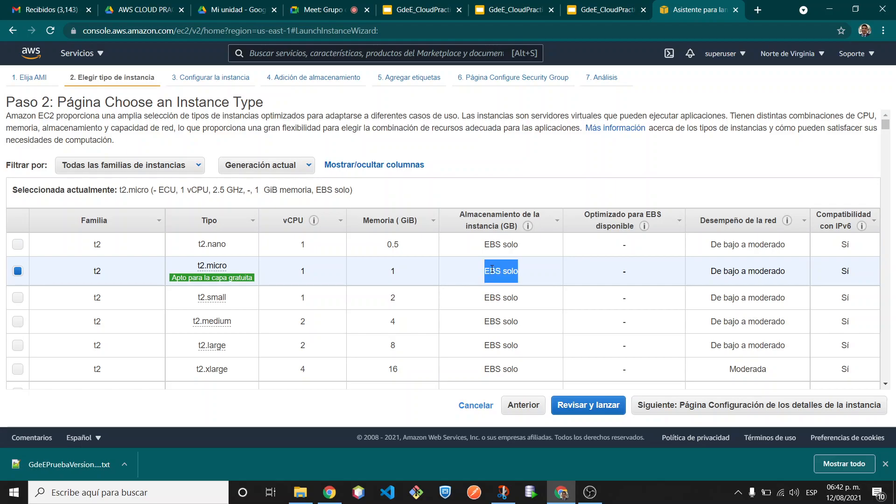
scroll(492, 270, "down", 12)
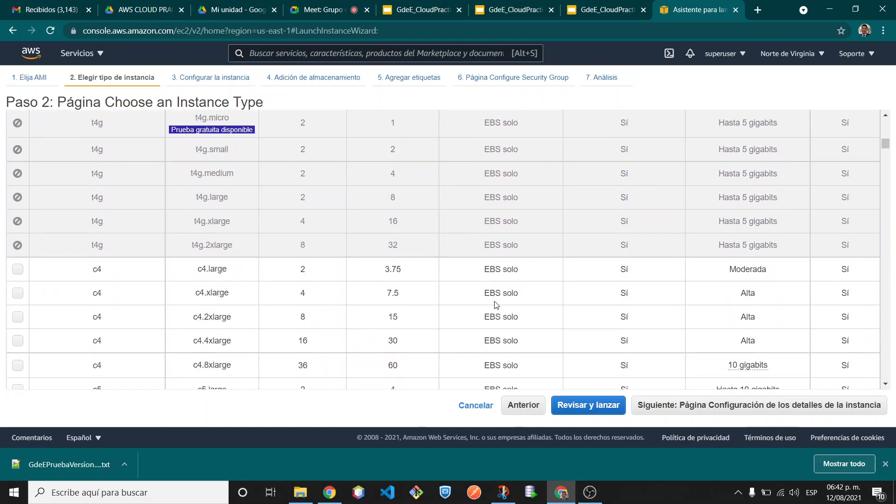
scroll(496, 305, "down", 15)
scroll(496, 301, "up", 11)
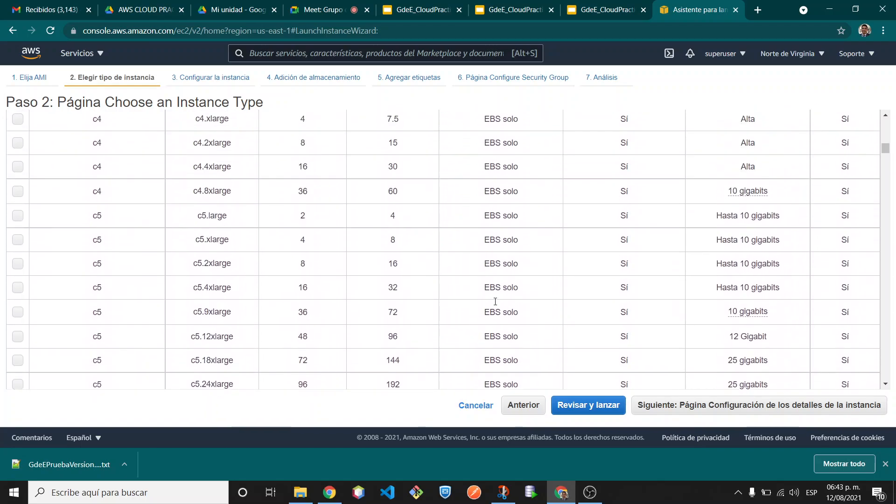
scroll(496, 301, "up", 15)
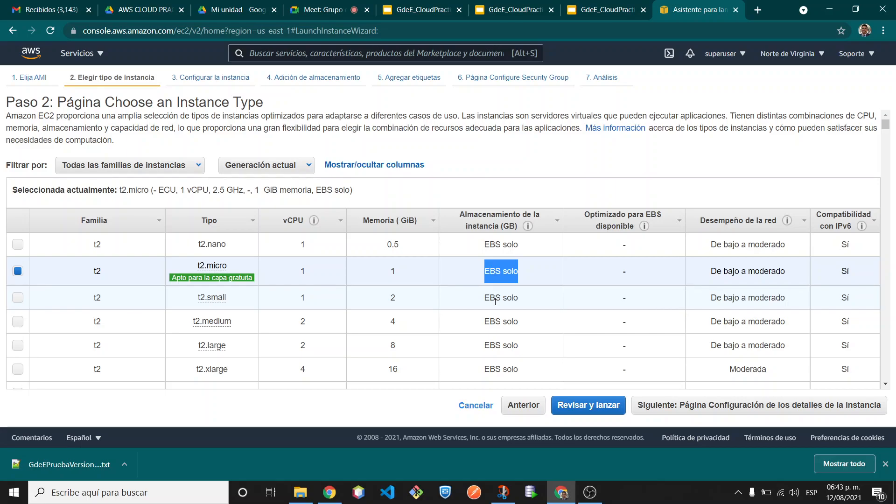
left_click(501, 270)
scroll(500, 274, "down", 1)
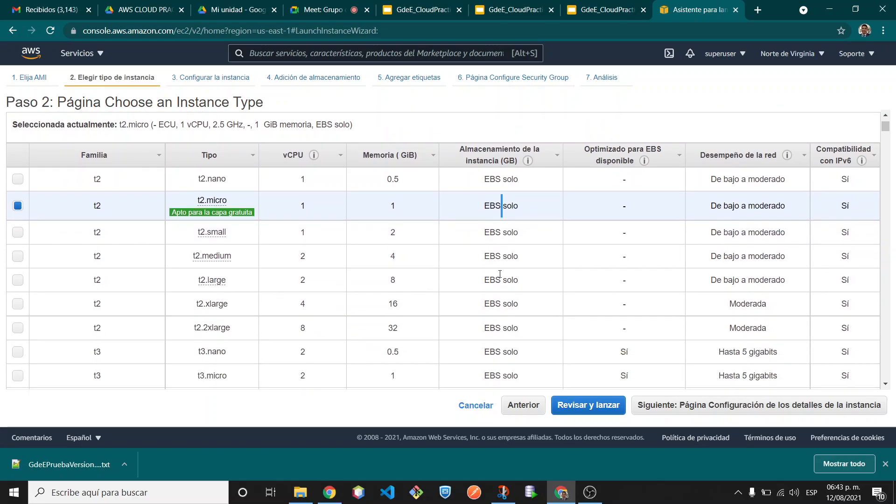
scroll(500, 274, "down", 20)
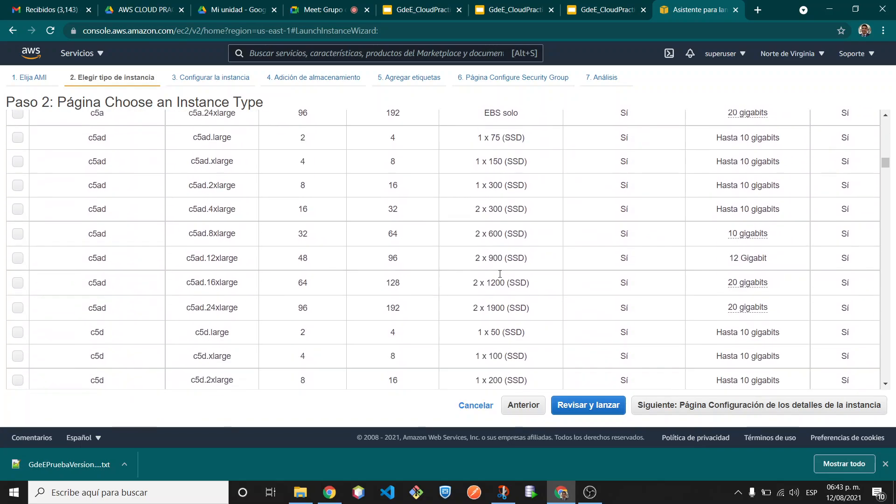
triple_click(489, 187)
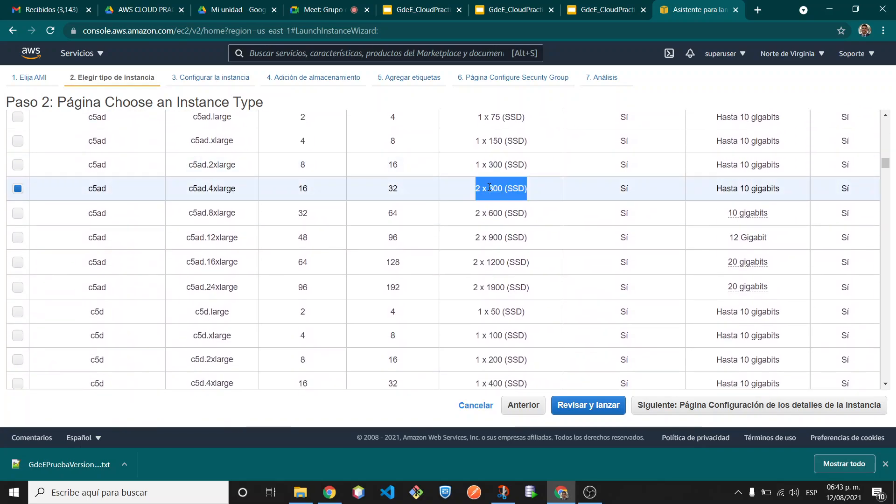
scroll(489, 187, "up", 12)
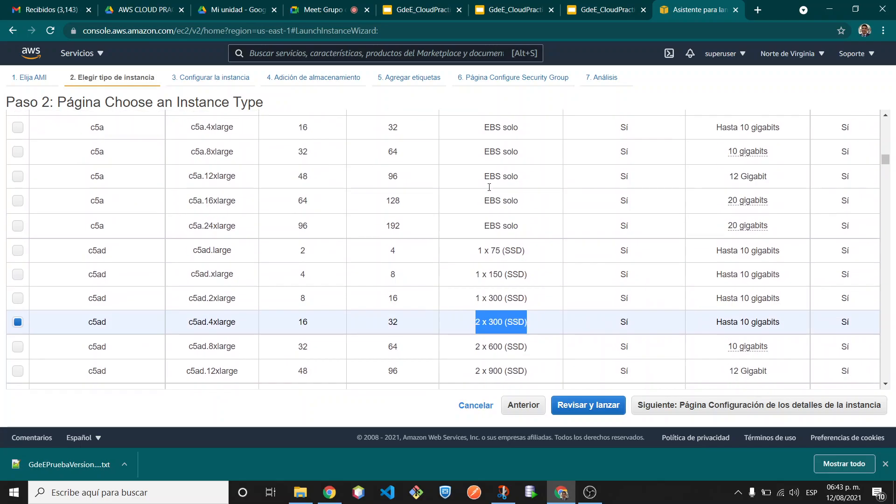
scroll(488, 186, "up", 10)
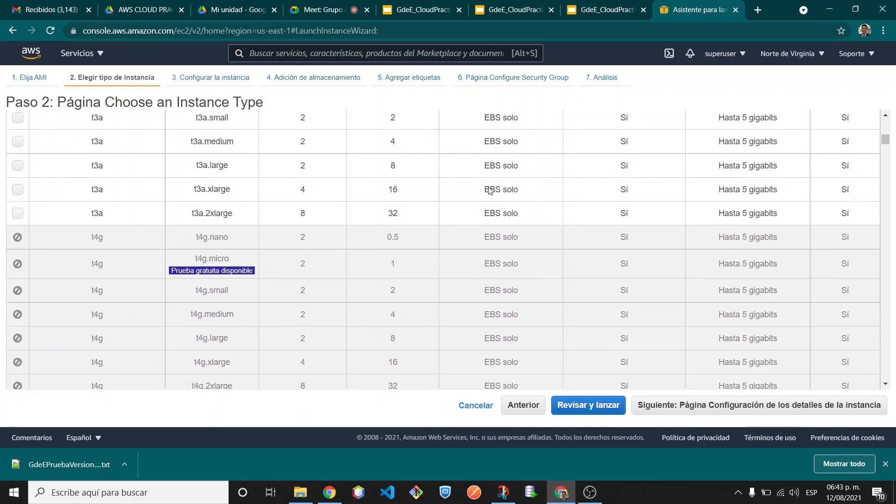
triple_click(495, 274)
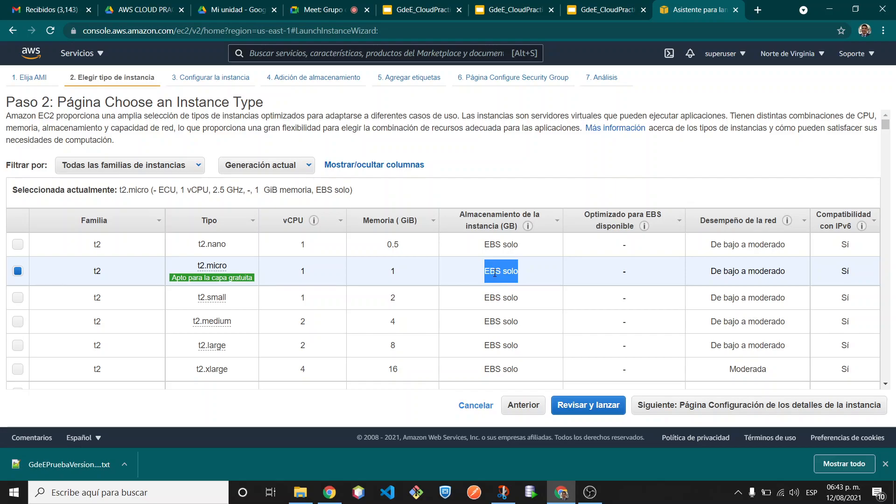
scroll(495, 273, "down", 20)
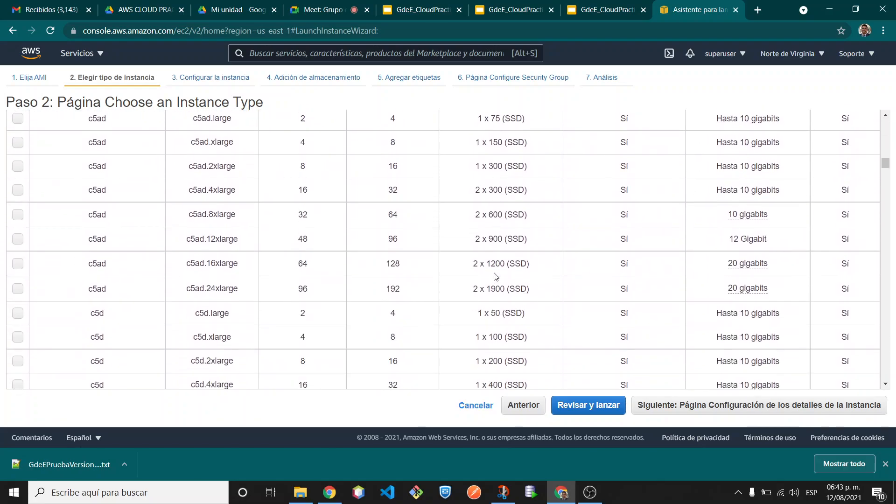
triple_click(514, 176)
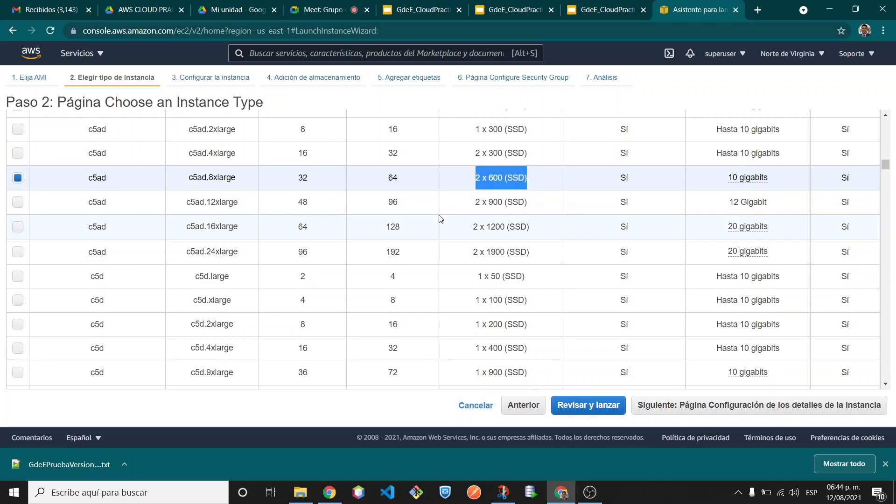
scroll(440, 218, "up", 15)
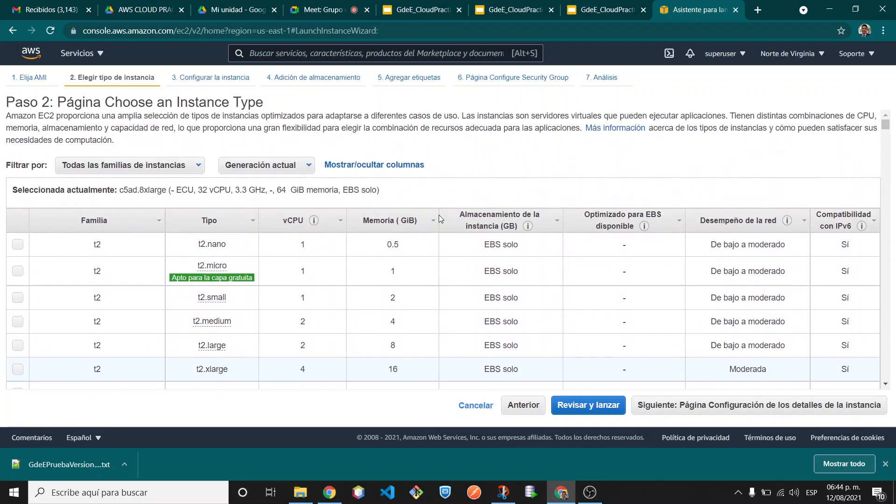
- Select the t2.micro instance type and continue through the default instance details to the storage settings
double_click(492, 269)
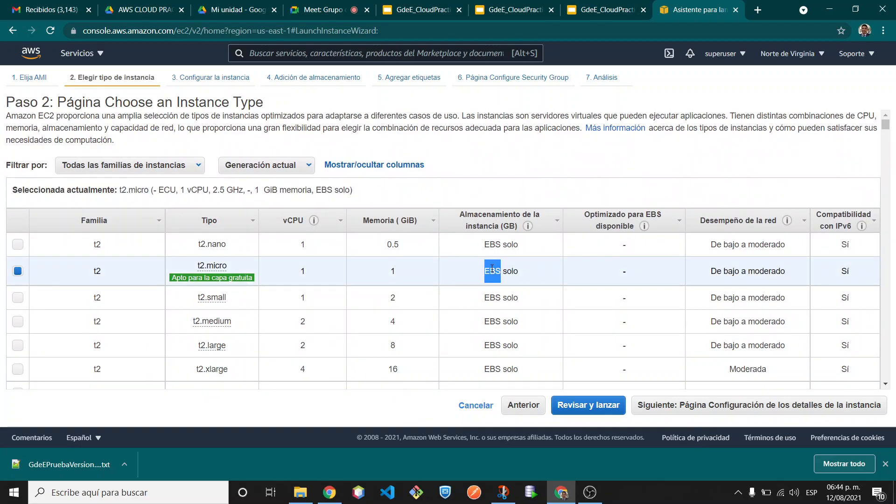
left_click(716, 405)
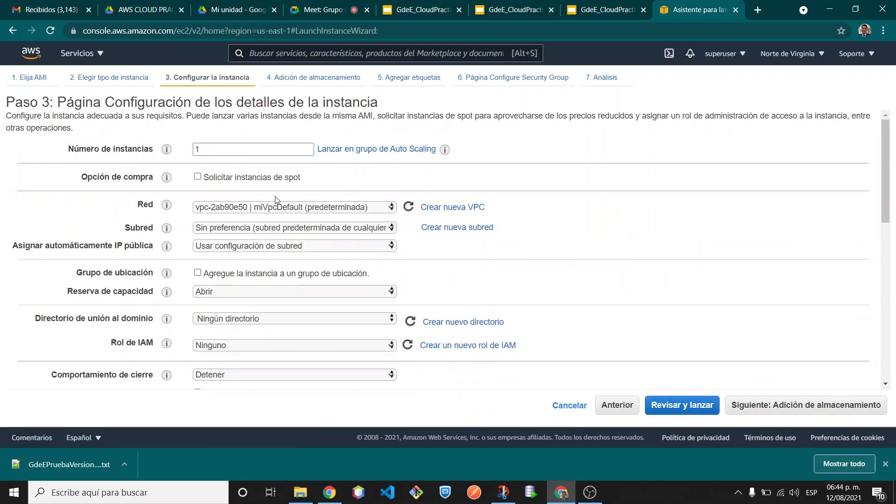
scroll(273, 317, "down", 3)
scroll(273, 315, "down", 6)
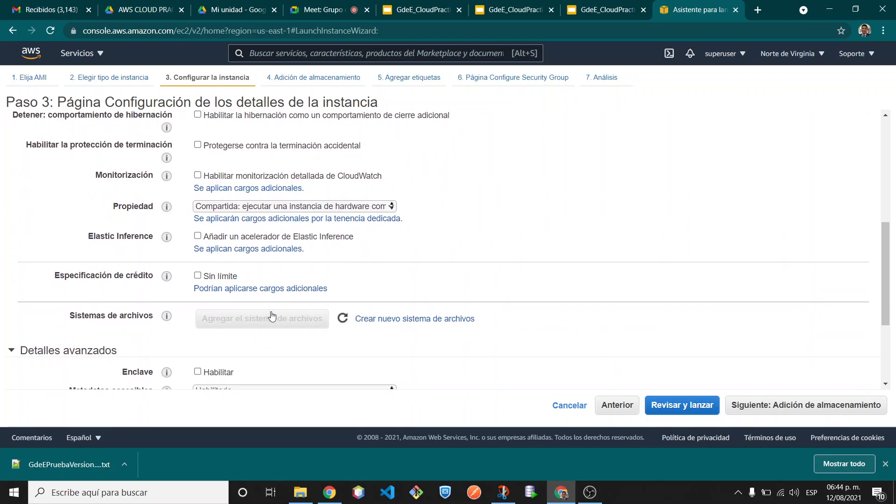
scroll(272, 316, "up", 8)
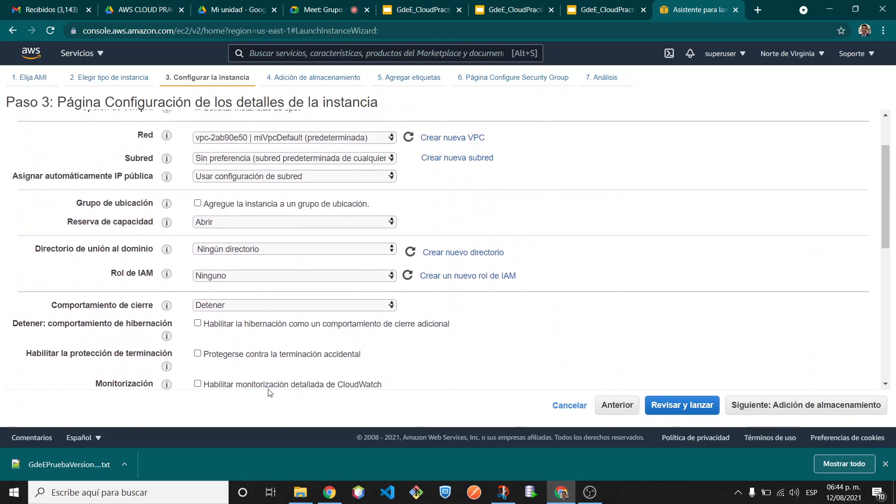
left_click(762, 407)
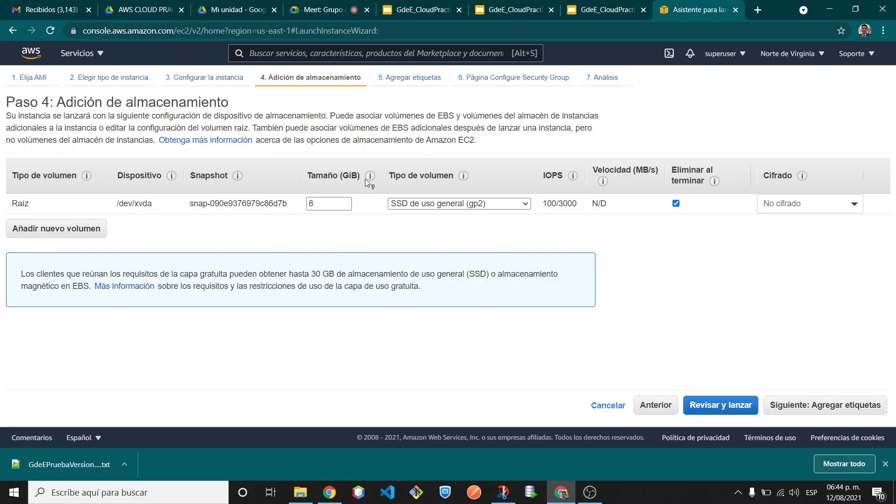
- Examine the root volume's size, its available volume types, and the description of EBS and instance store volumes
mouse_move(371, 178)
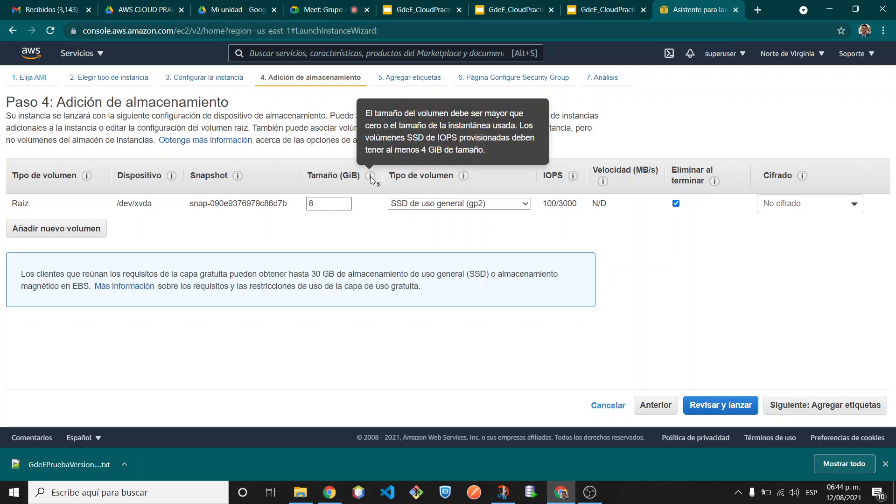
double_click(335, 203)
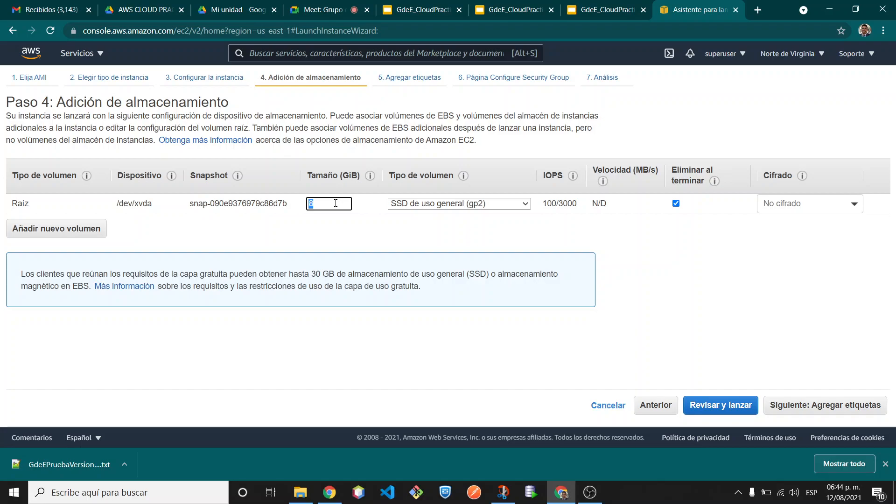
left_click(522, 204)
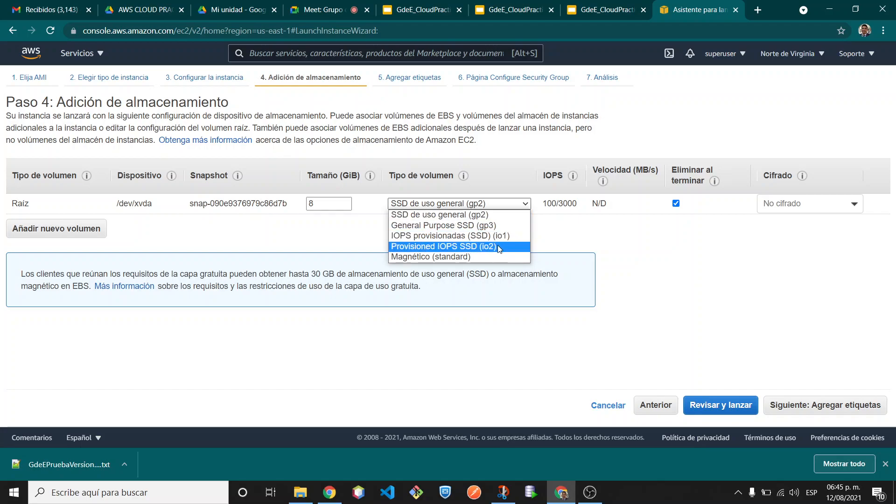
left_click(469, 213)
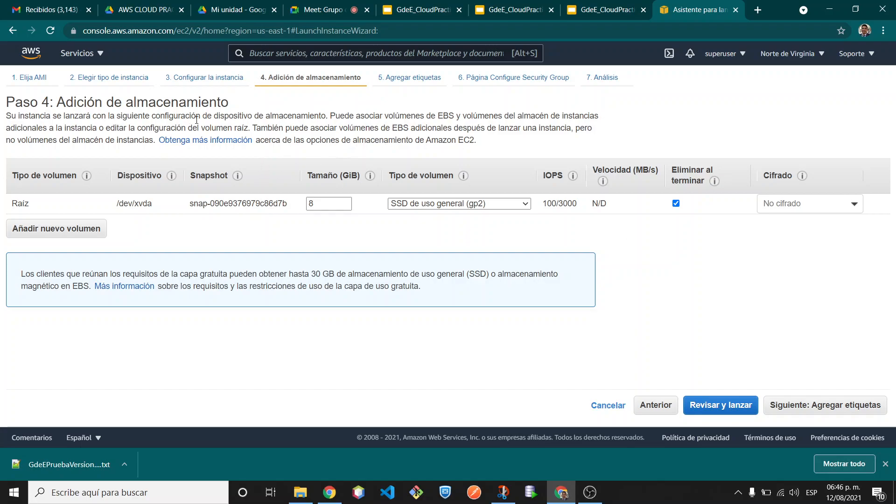
double_click(446, 116)
left_click(695, 241)
double_click(462, 139)
left_click(645, 250)
- Disable deletion of the root volume on termination and continue past the tags without adding any to the security group settings
mouse_move(713, 182)
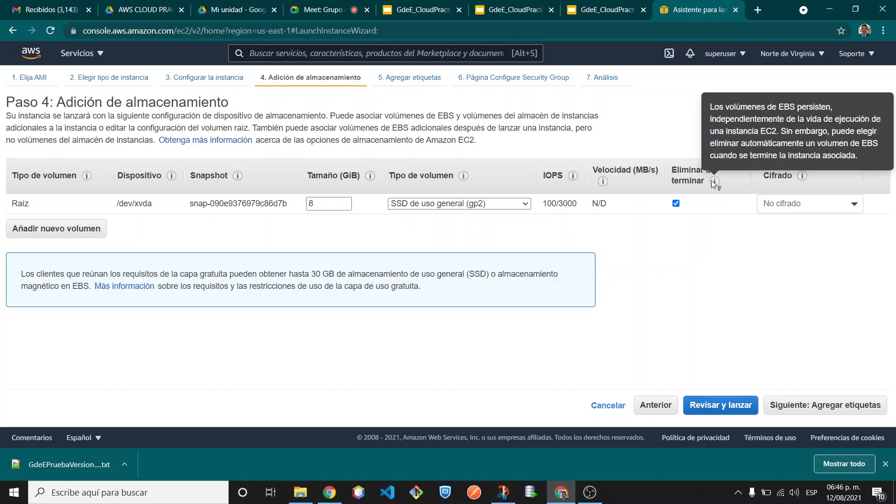
left_click(676, 204)
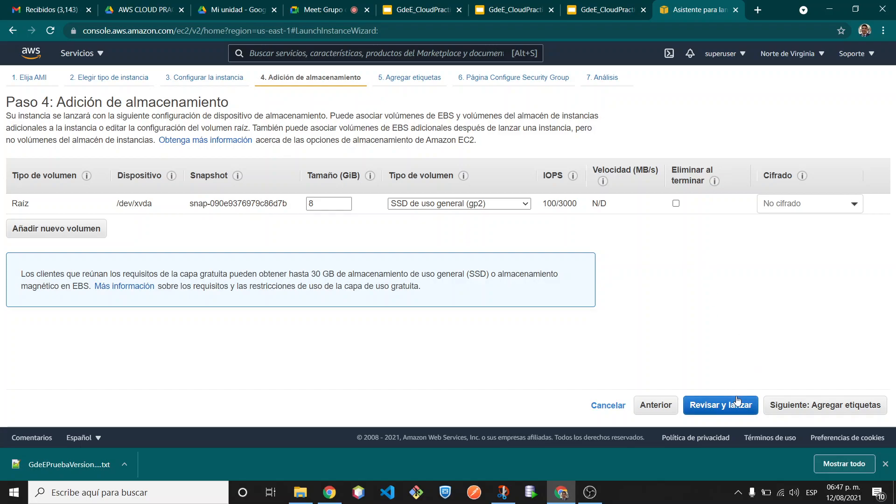
left_click(795, 402)
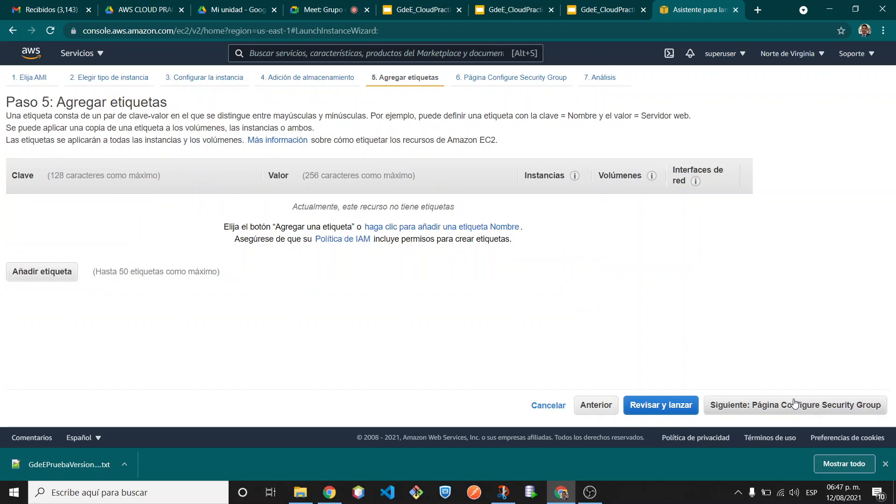
left_click(769, 408)
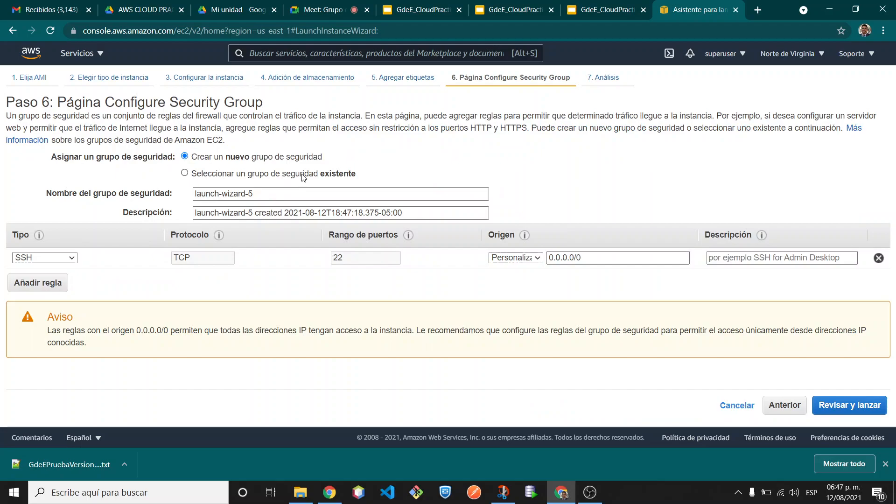
- Assign the existing default security group to the instance and proceed to the launch review
left_click(304, 175)
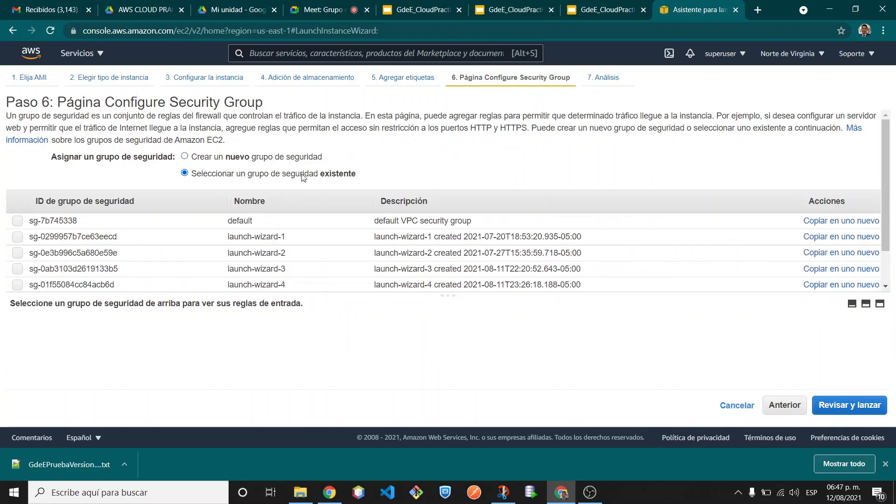
left_click(17, 221)
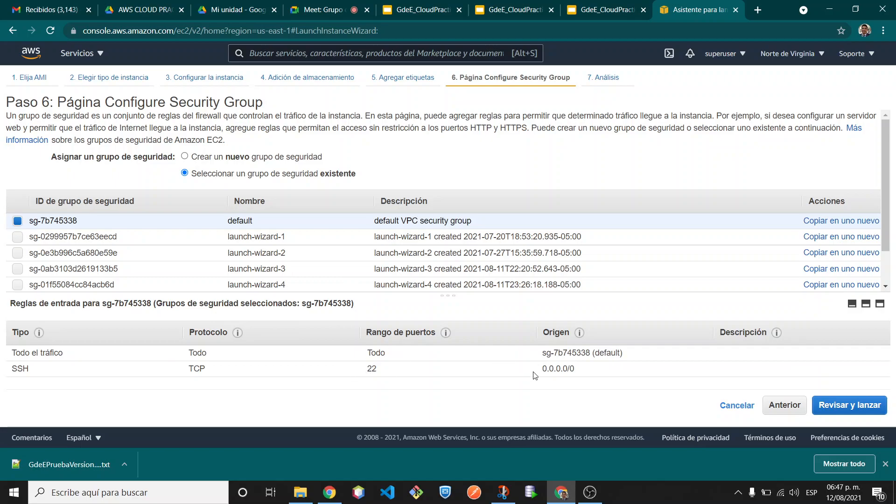
left_click(848, 409)
- Launch the reviewed instance with the existing kpPruebas key pair, acknowledging access to its private key file
scroll(412, 370, "down", 3)
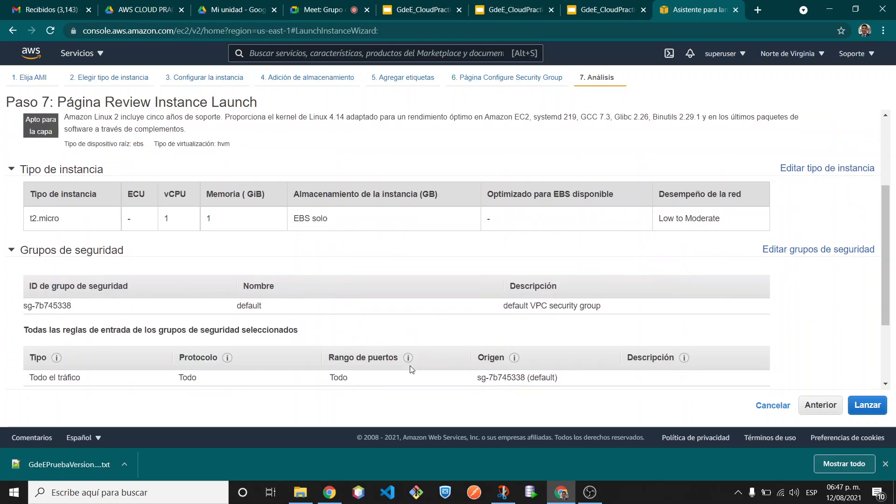
scroll(412, 370, "down", 3)
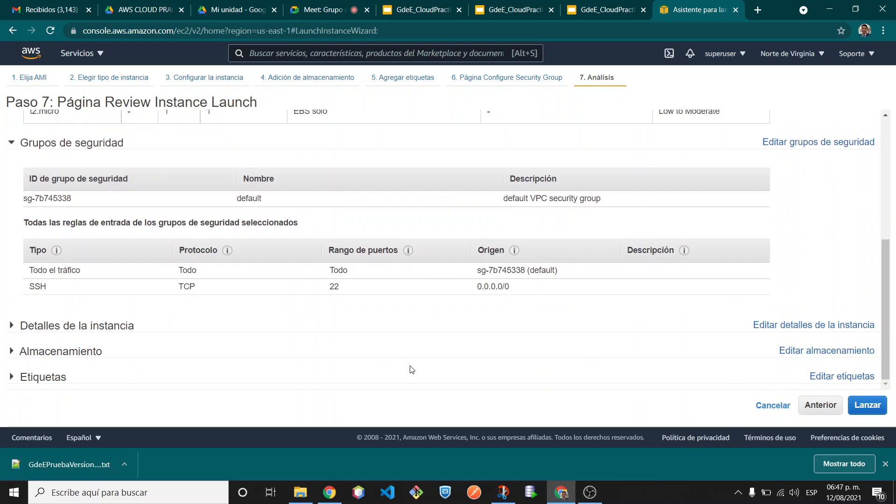
left_click(871, 406)
left_click(481, 313)
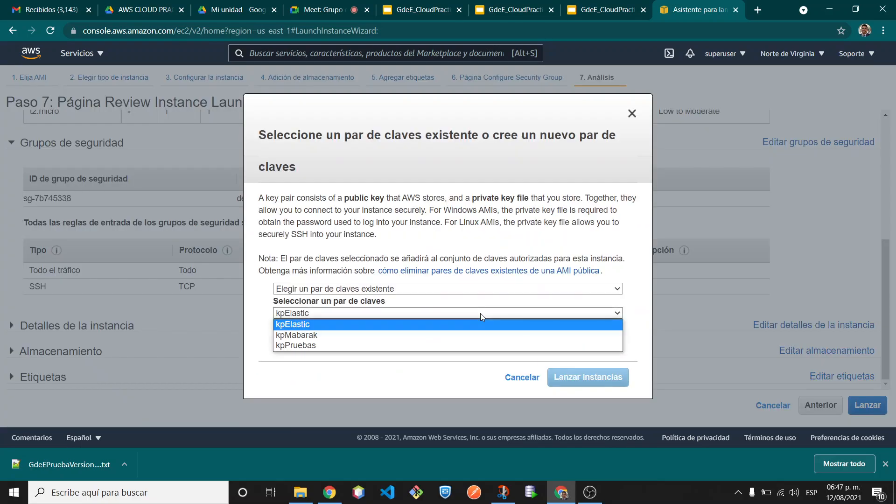
left_click(344, 346)
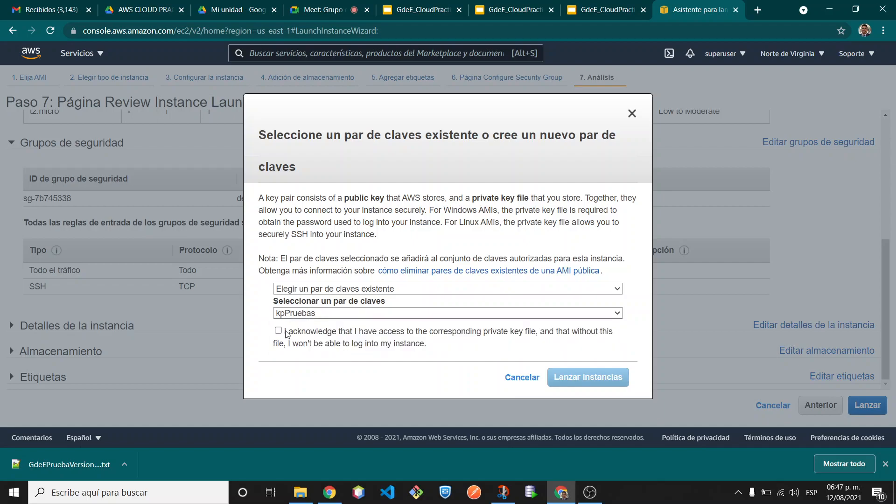
left_click(286, 333)
left_click(587, 376)
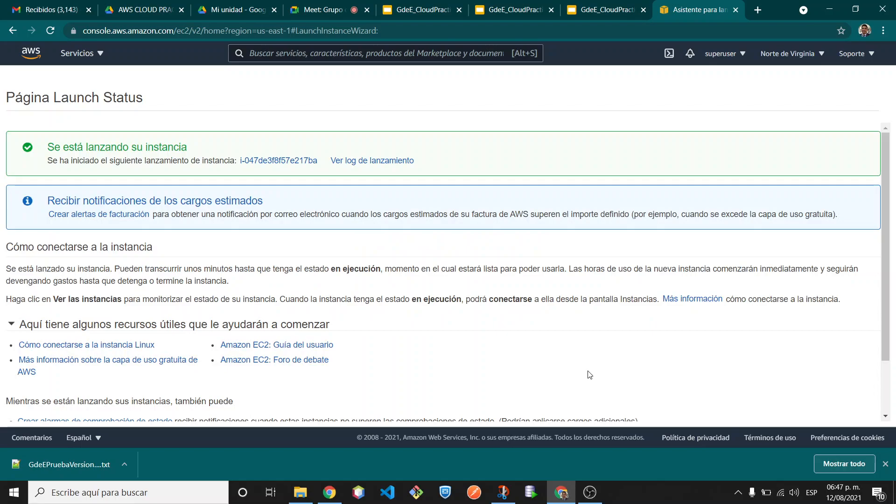
- View the launched instance in the instances list, then open the Elastic Block Store volumes list and enlarge it
left_click(288, 160)
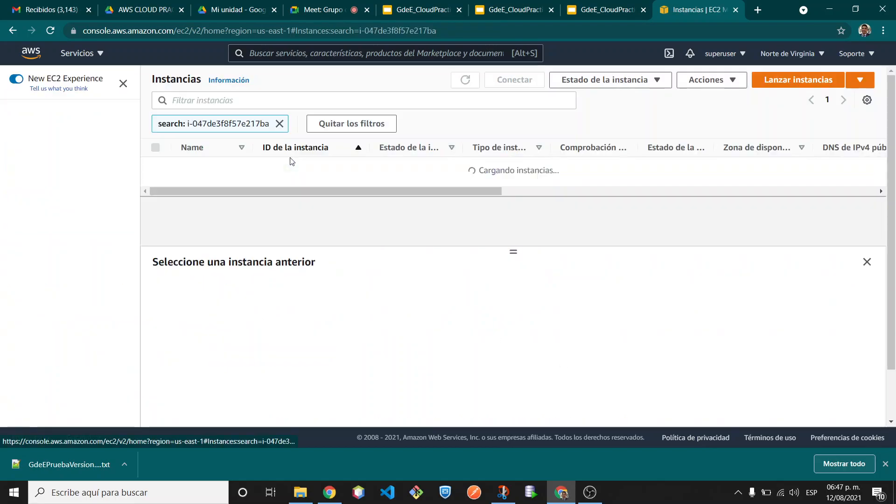
scroll(109, 333, "down", 3)
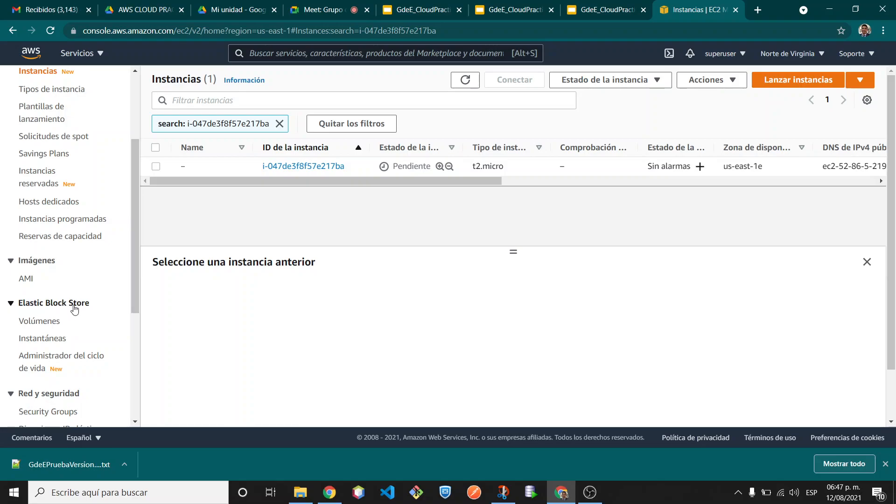
scroll(68, 309, "down", 1)
scroll(67, 309, "down", 2)
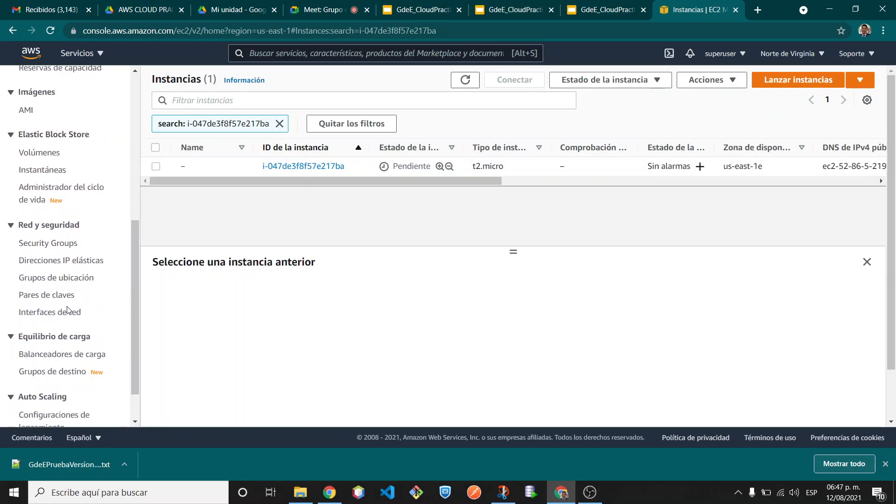
left_click(48, 158)
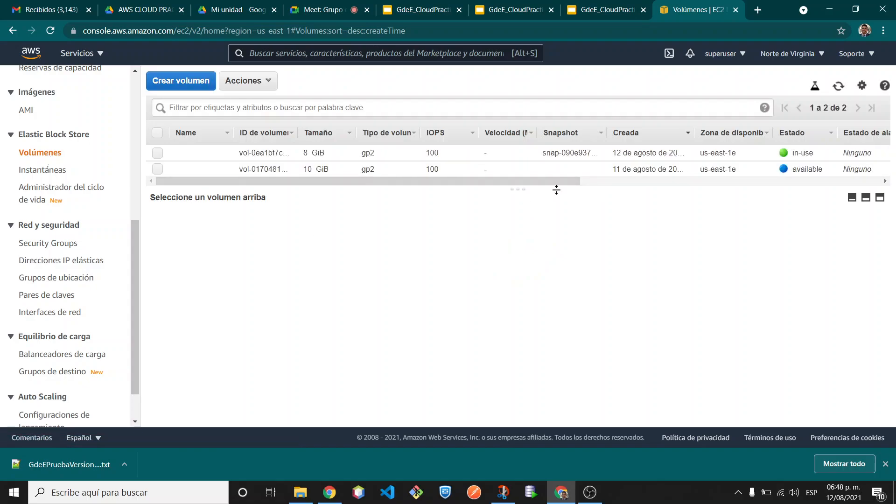
left_click_drag(557, 189, 569, 272)
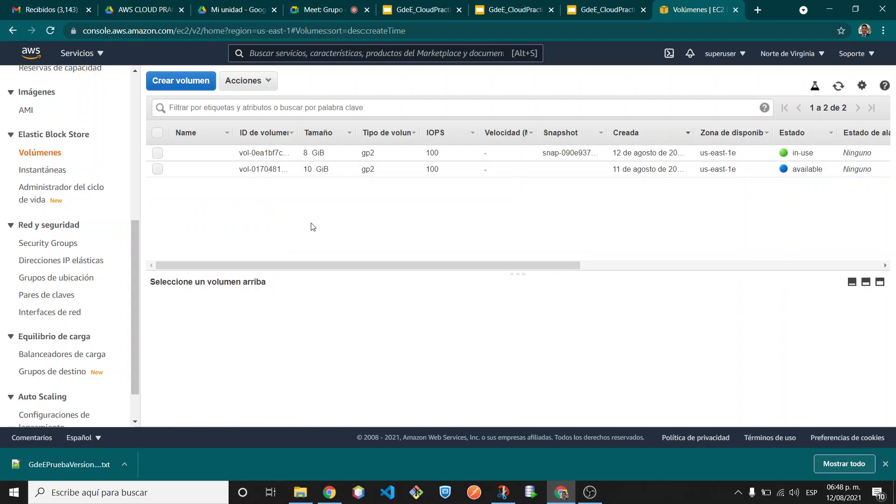
- Return to the EC2 dashboard, list the running instances and open the new instance's storage details
scroll(114, 198, "up", 7)
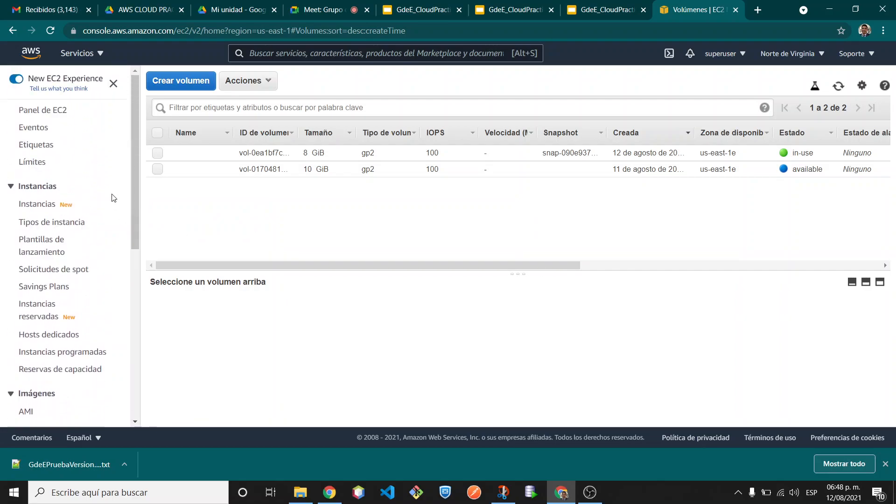
left_click(59, 112)
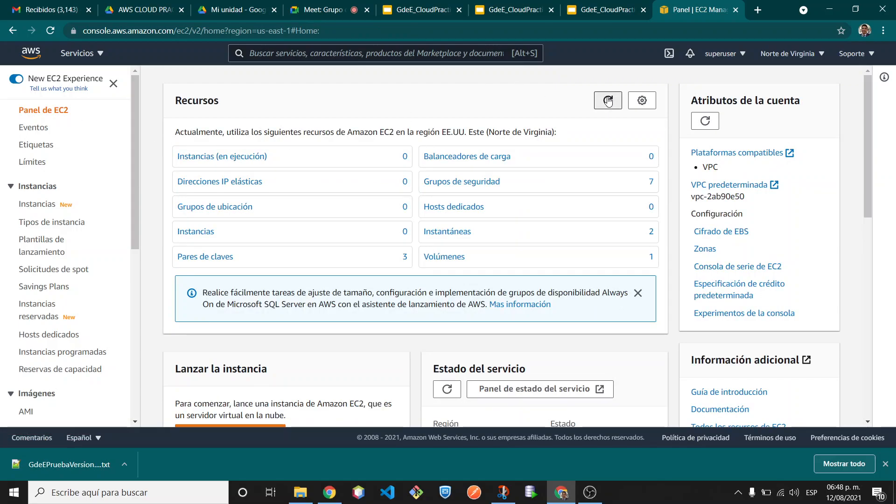
left_click(398, 158)
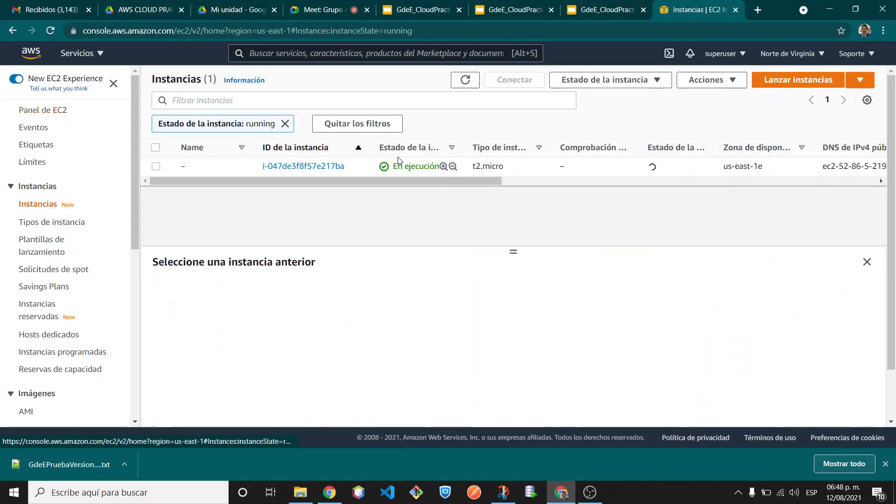
left_click(156, 167)
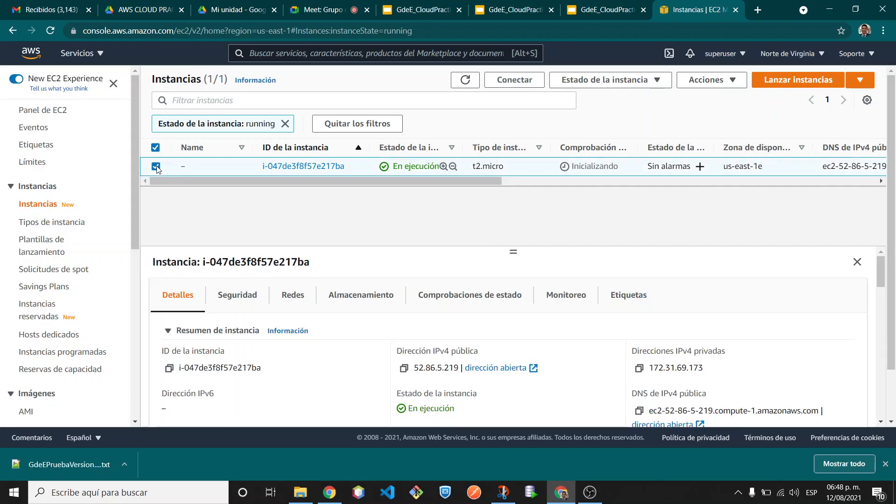
left_click(361, 295)
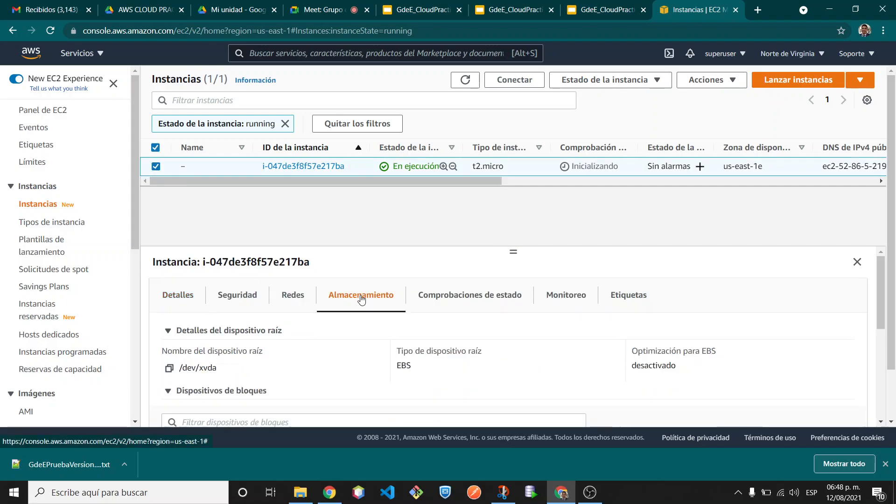
- Examine the instance's root device name, root device type and attached block devices in an enlarged details pane
scroll(361, 300, "down", 2)
scroll(363, 300, "down", 1)
scroll(363, 299, "up", 3)
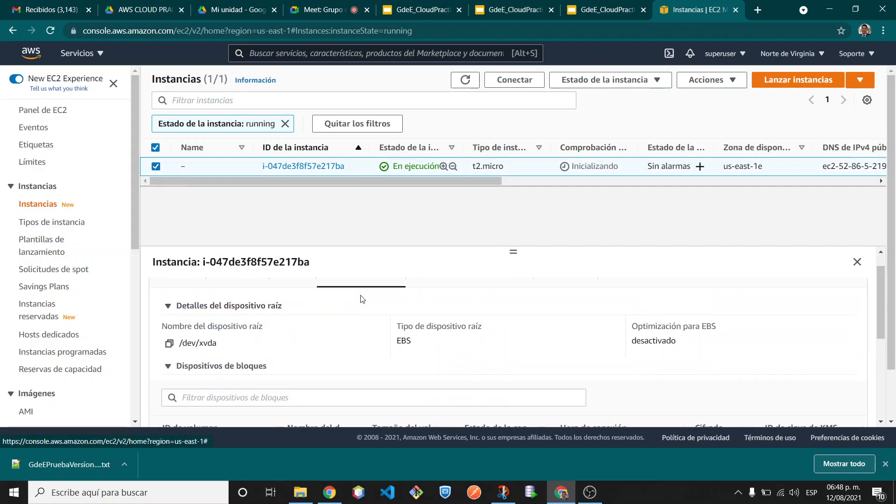
left_click_drag(513, 251, 514, 215)
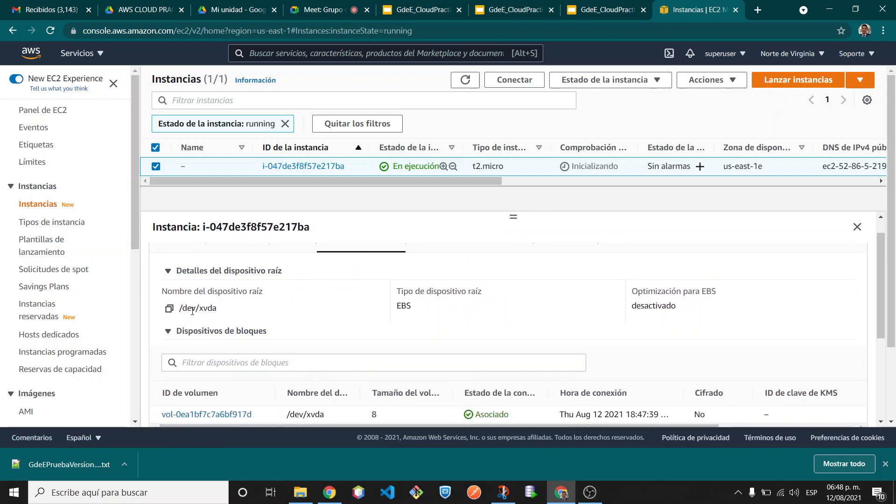
left_click_drag(178, 308, 218, 309)
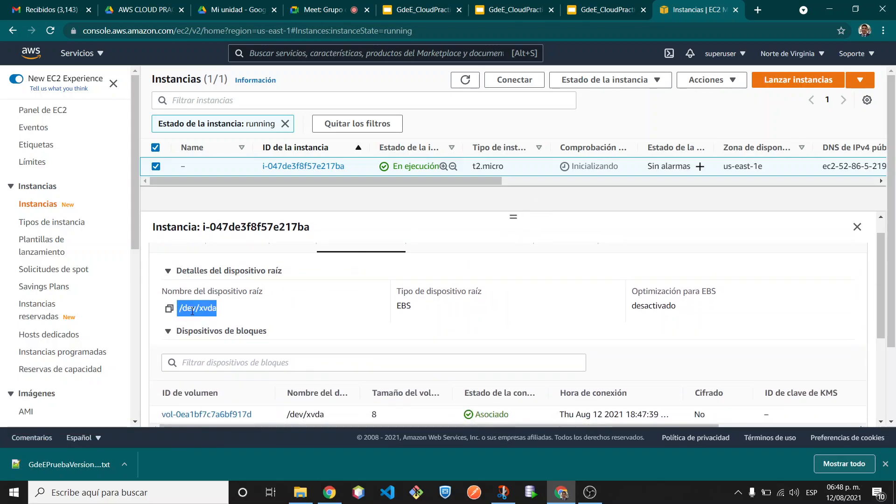
double_click(404, 306)
scroll(404, 306, "down", 2)
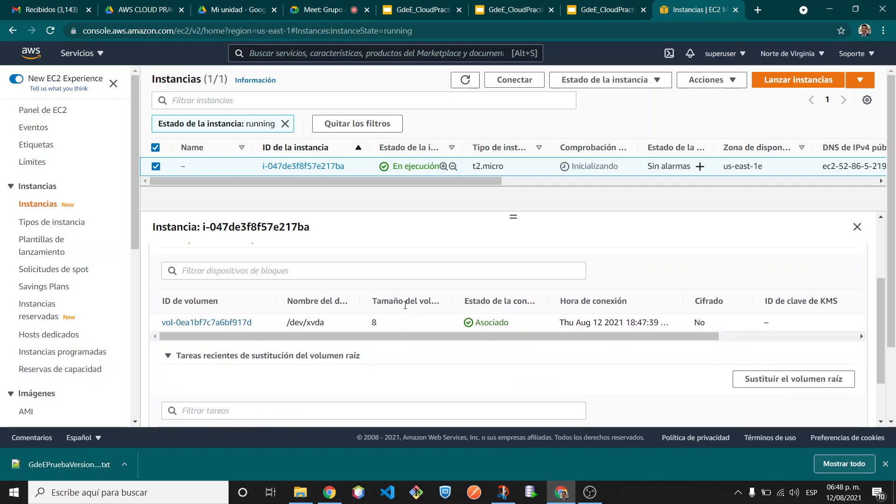
- Modify the instance's attached EBS volume to a size of 11 GiB and refresh the volume list
left_click(225, 324)
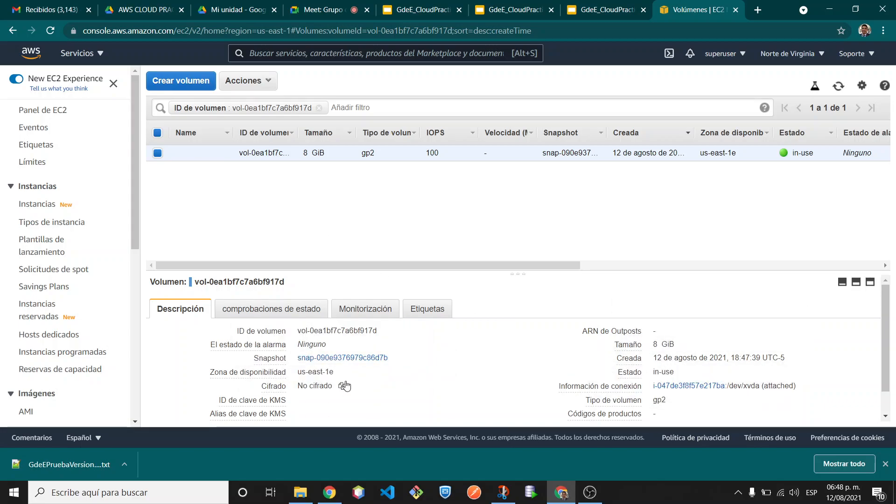
left_click(256, 83)
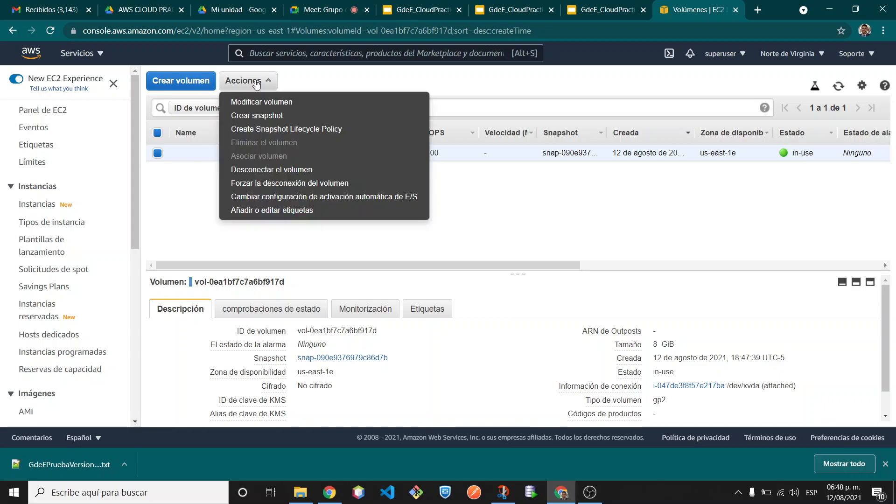
left_click(289, 102)
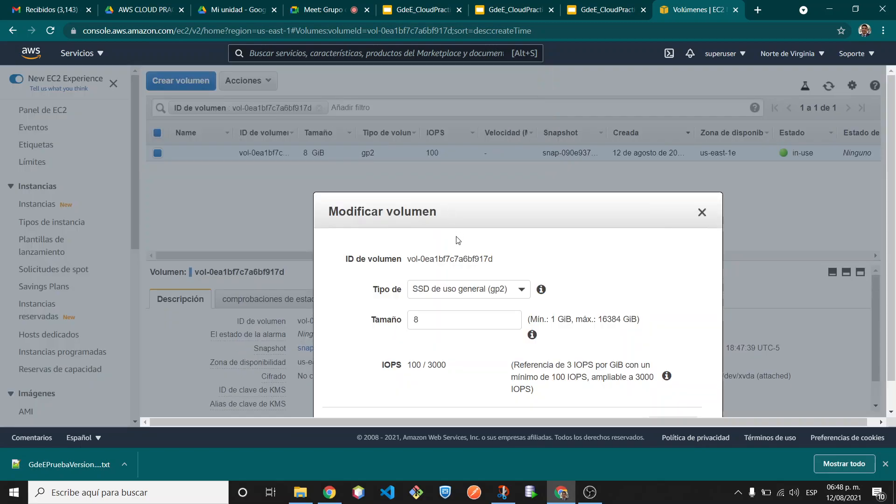
scroll(437, 252, "down", 1)
double_click(430, 291)
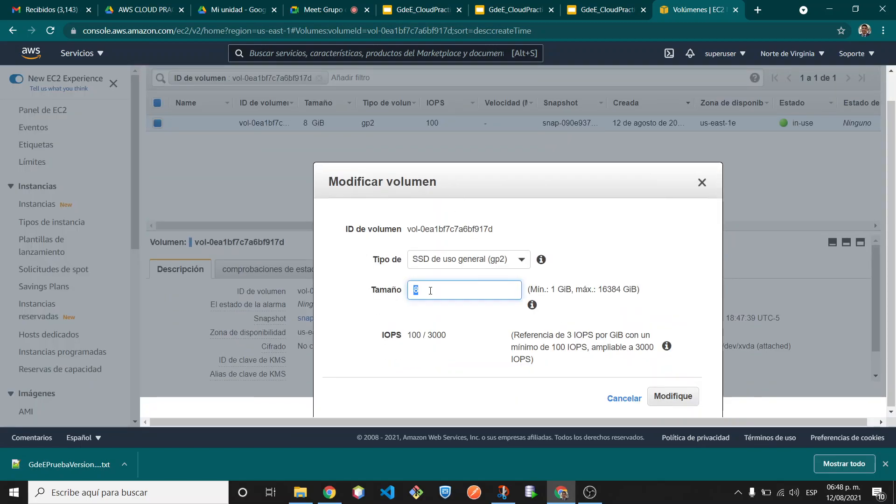
type("10")
key("BackSpace")
type("1")
key("BackSpace")
type("1")
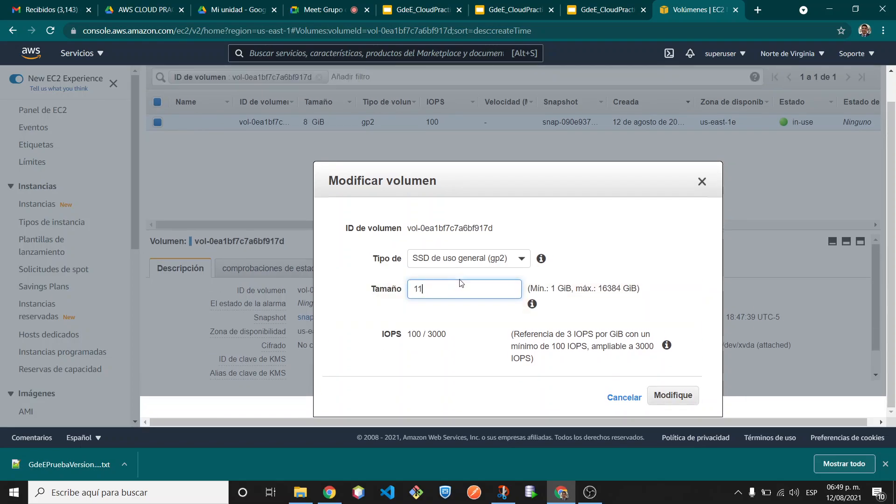
left_click(673, 397)
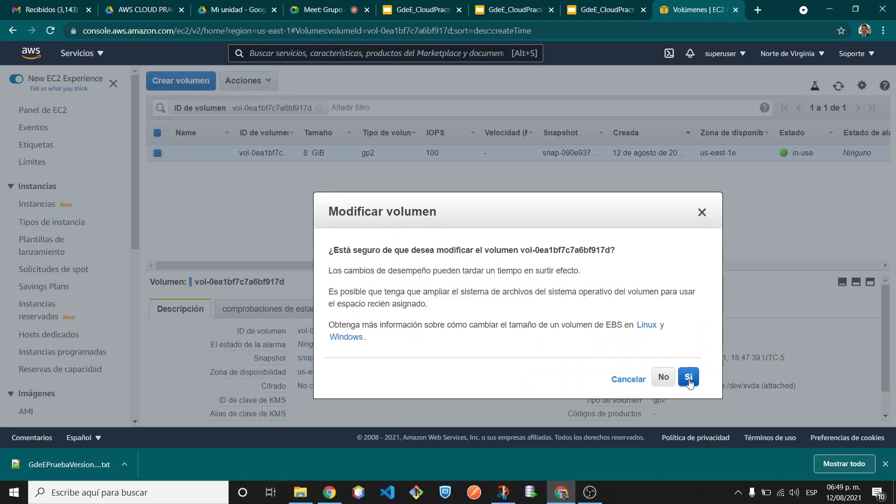
left_click(689, 379)
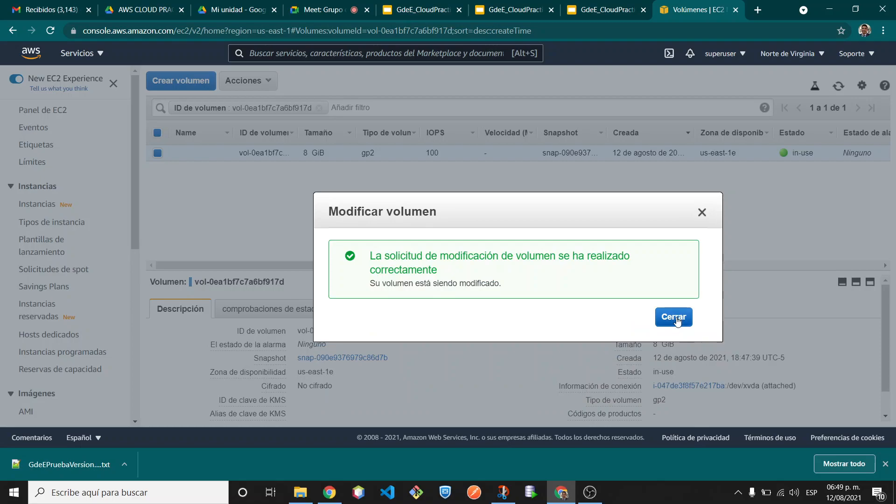
left_click(674, 317)
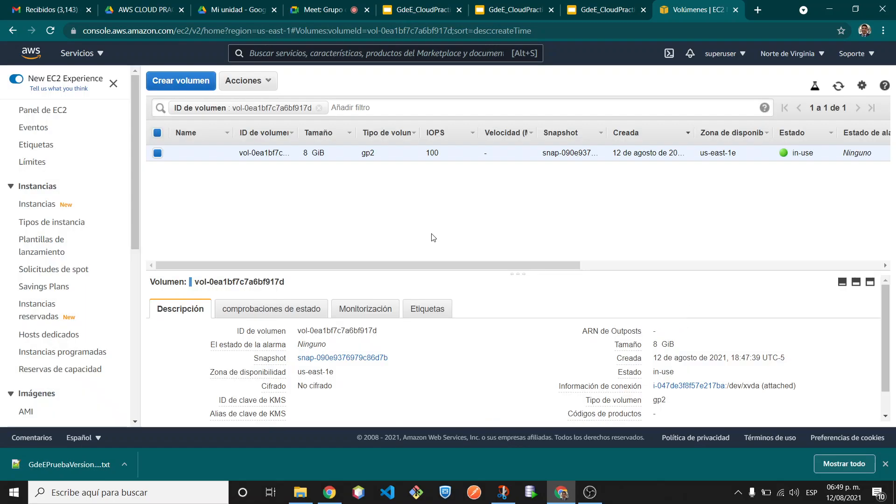
left_click(841, 87)
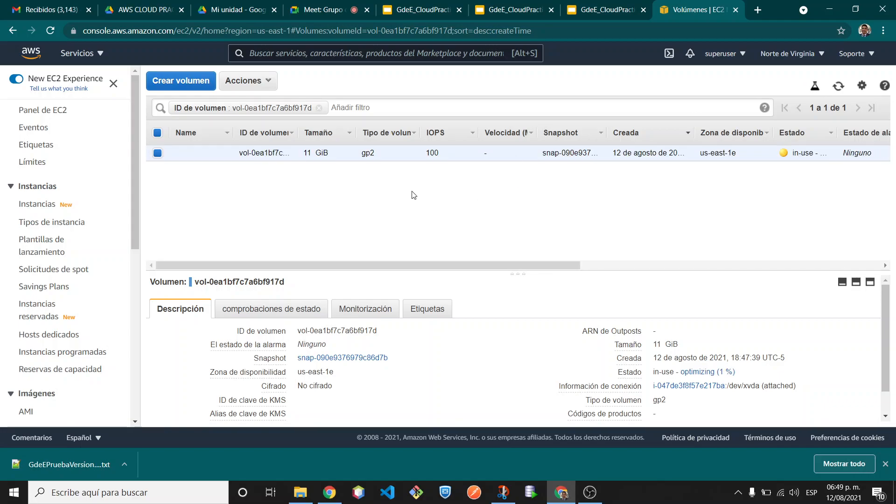
- Copy the example SSH command from the running instance's connection instructions and open a Git Bash terminal
left_click(57, 114)
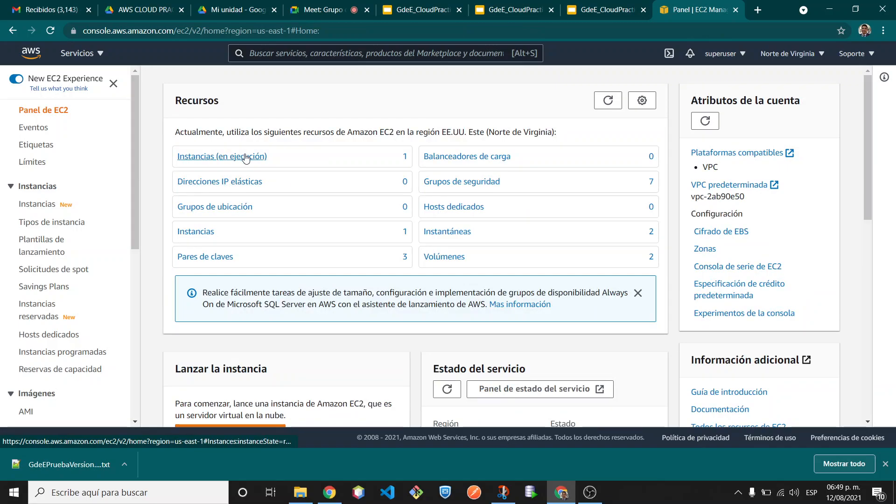
left_click(261, 157)
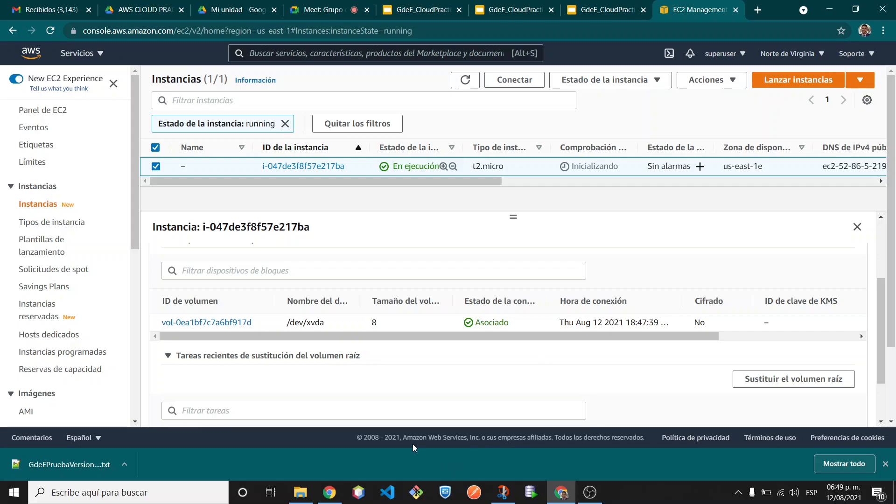
left_click(300, 493)
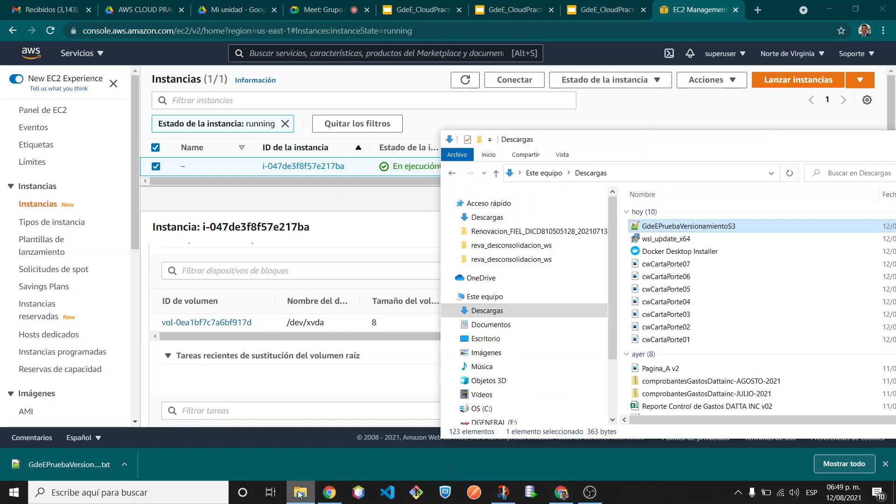
left_click(301, 214)
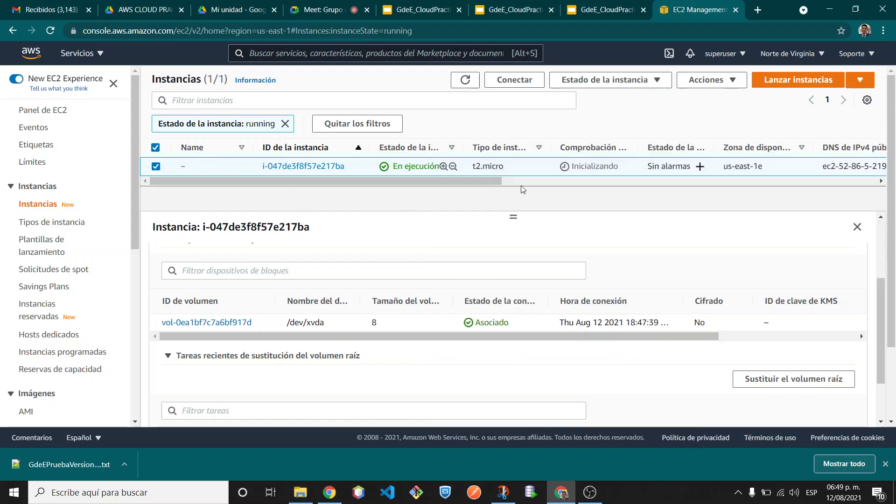
left_click(516, 81)
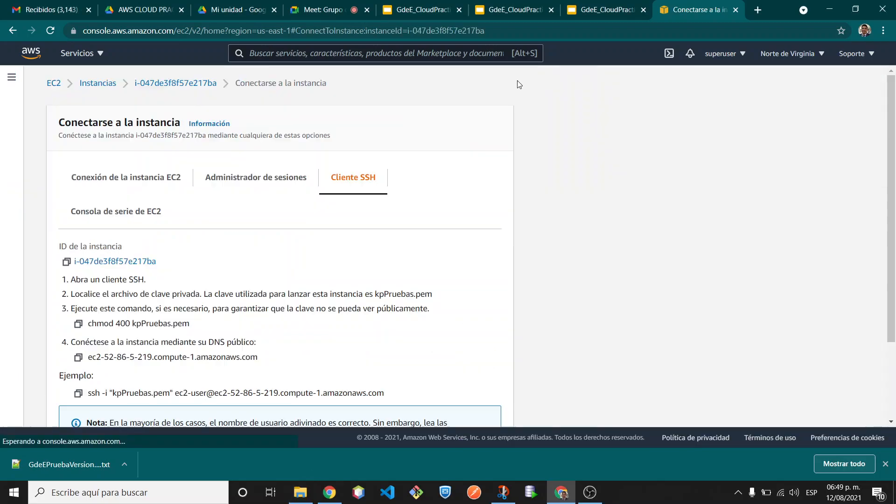
left_click(78, 394)
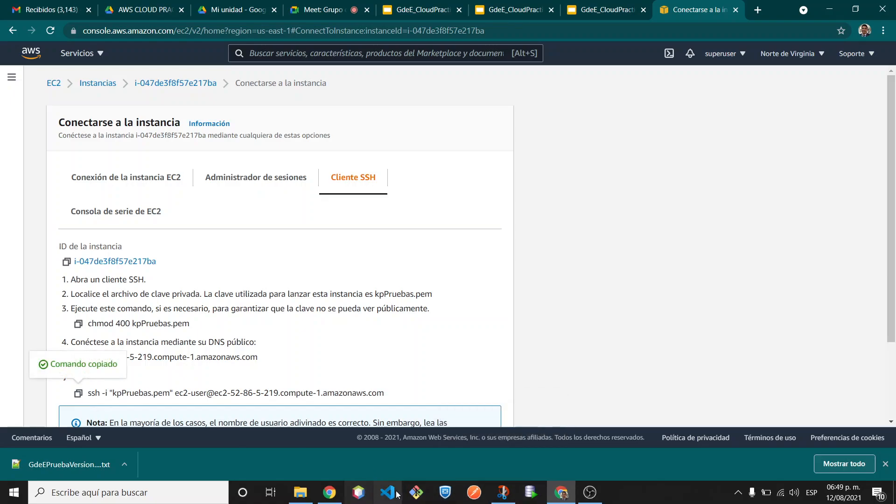
left_click(419, 493)
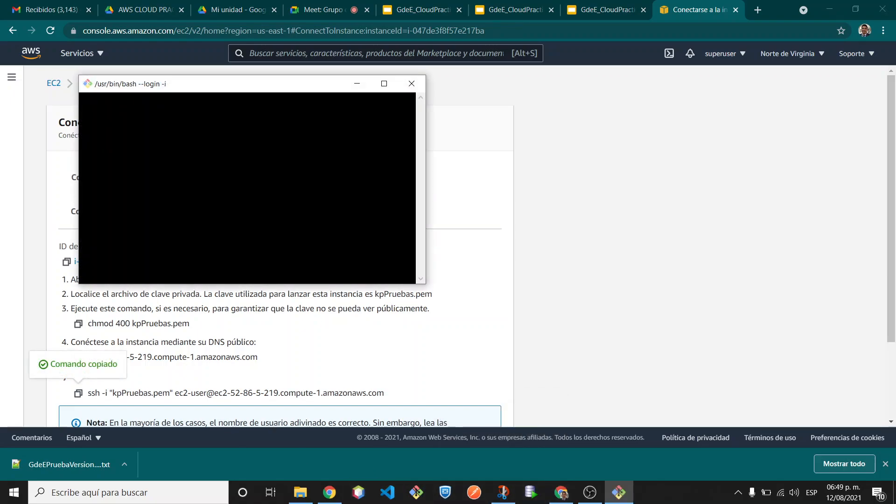
- Print the terminal's working directory with pwd and change to the Downloads folder
type("pe")
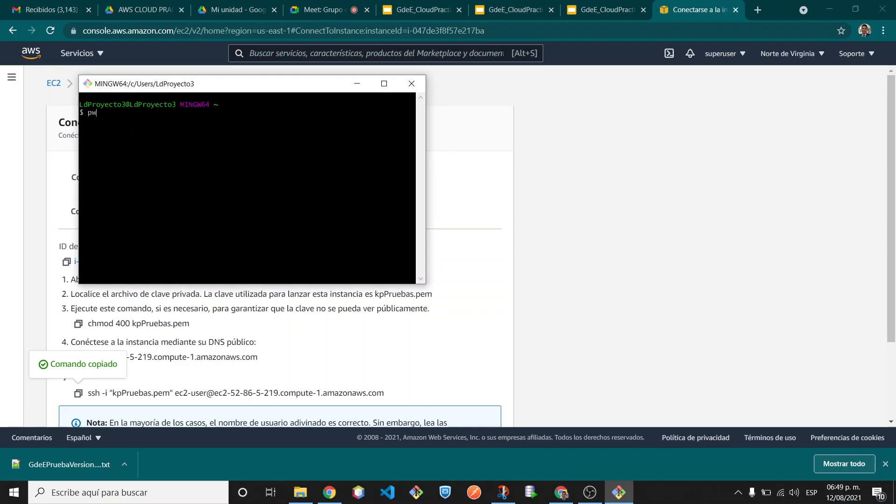
type("d")
key("Return")
type("cd Down")
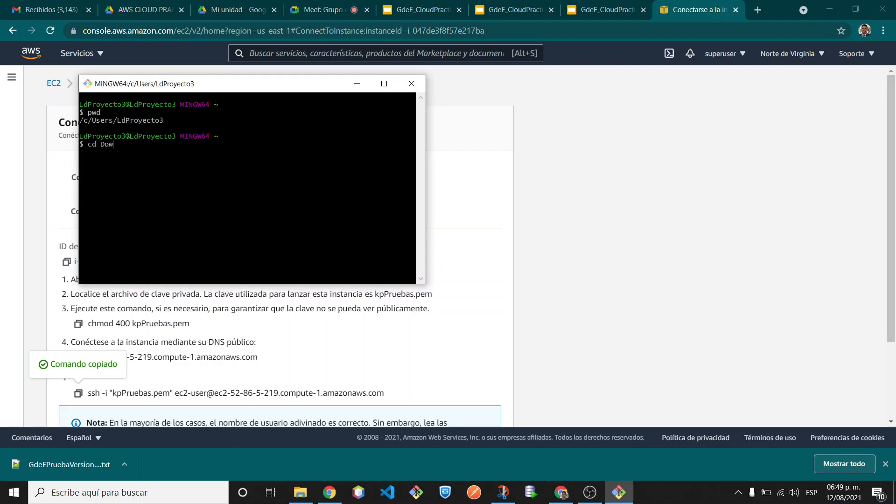
key("Tab")
key("Return")
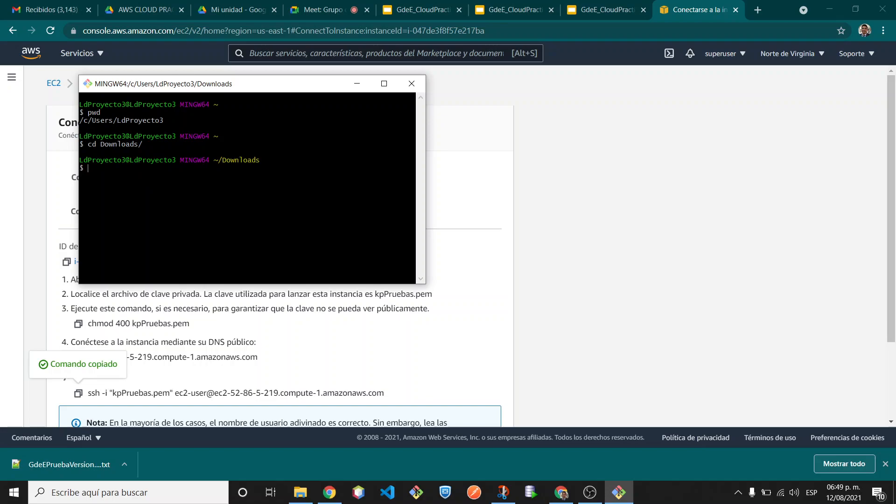
- Run the copied SSH command with kpPruebas.pem as ec2-user and answer yes to accept the host's key
right_click(235, 178)
left_click(267, 210)
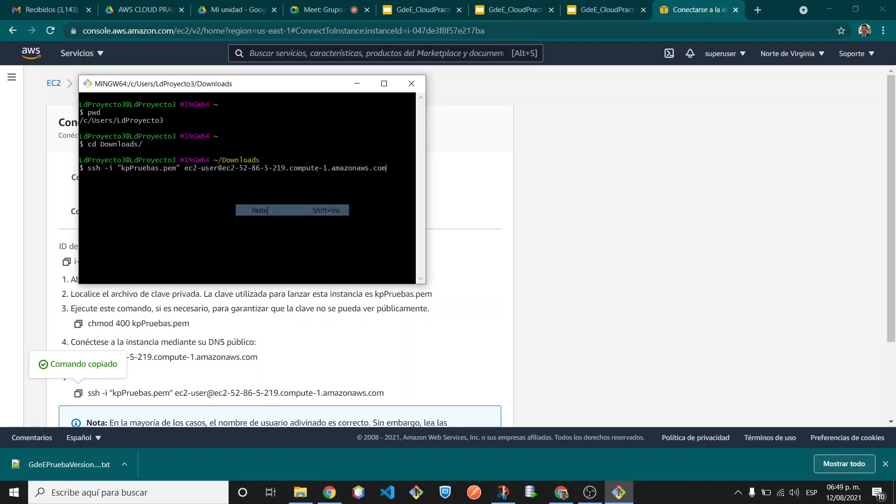
key("Return")
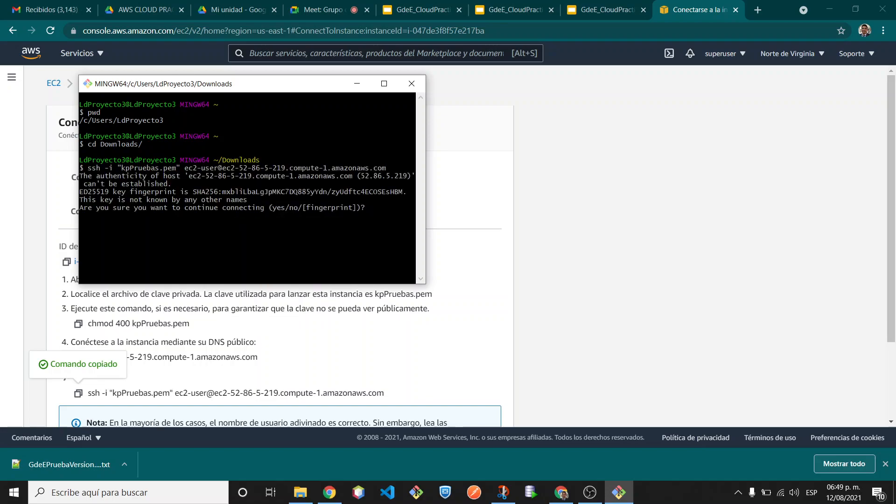
type("yes")
key("Return")
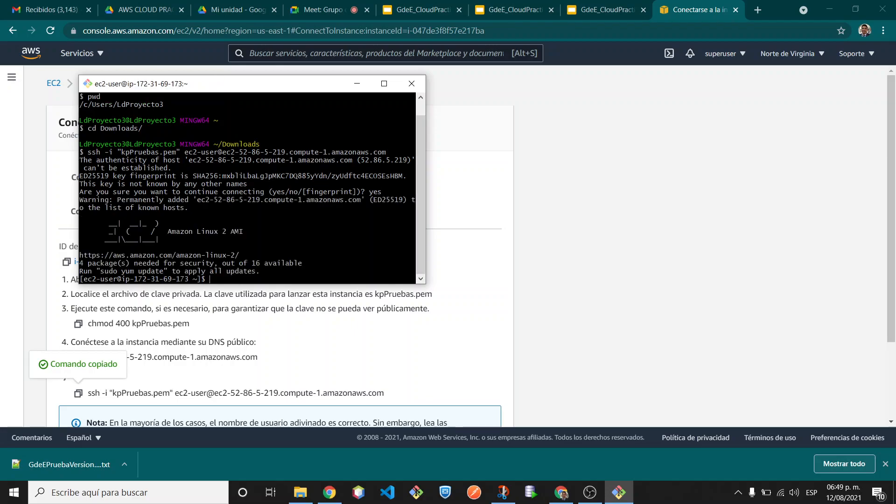
- Clear the remote session's terminal and print its working directory with pwd
type("clear")
key("Return")
type("pwd")
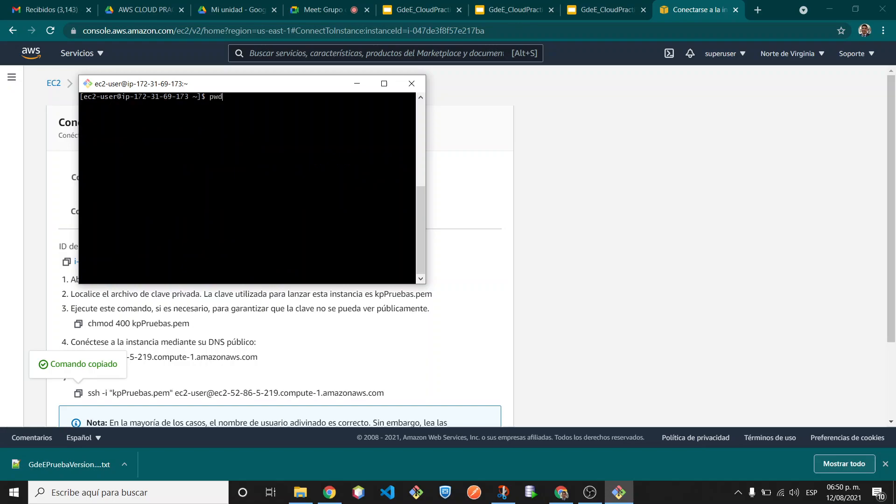
key("Return")
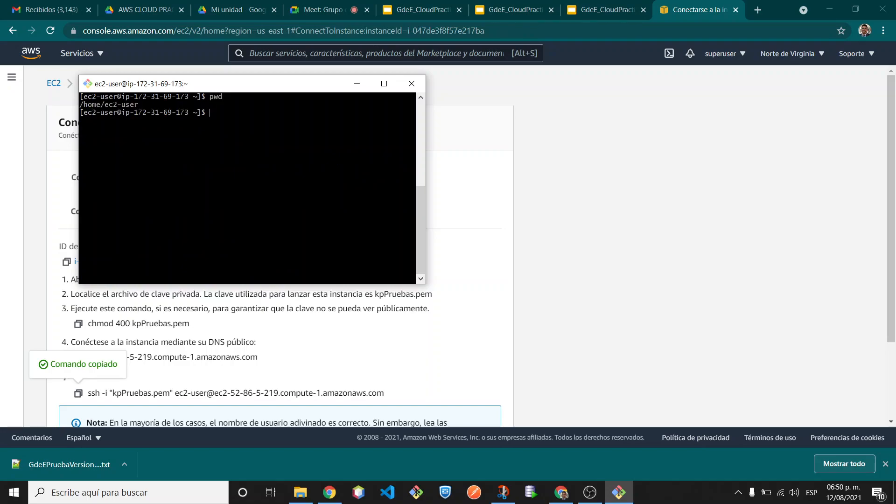
- List the mounted file systems' disk space with df -h and highlight the size figures of /dev/xvda1
type("df -h")
key("Return")
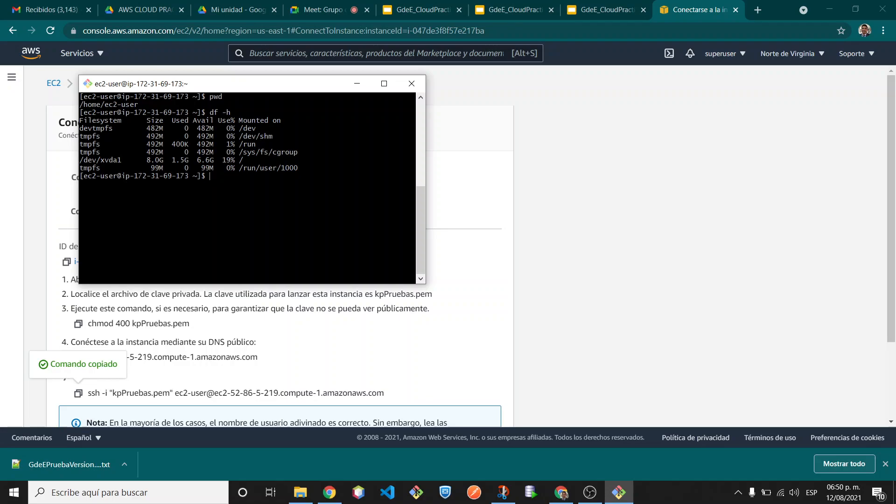
left_click_drag(130, 160, 222, 160)
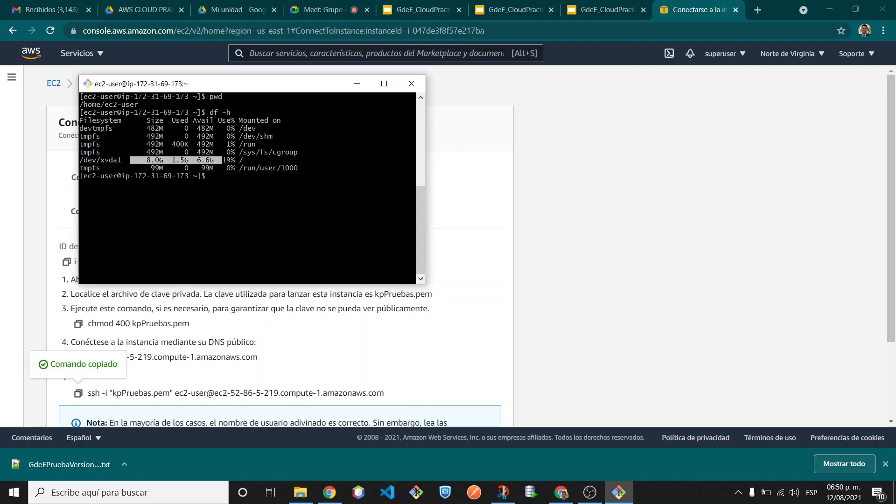
left_click(336, 186)
- Reboot the instance from the SSH session with sudo reboot now
type("s")
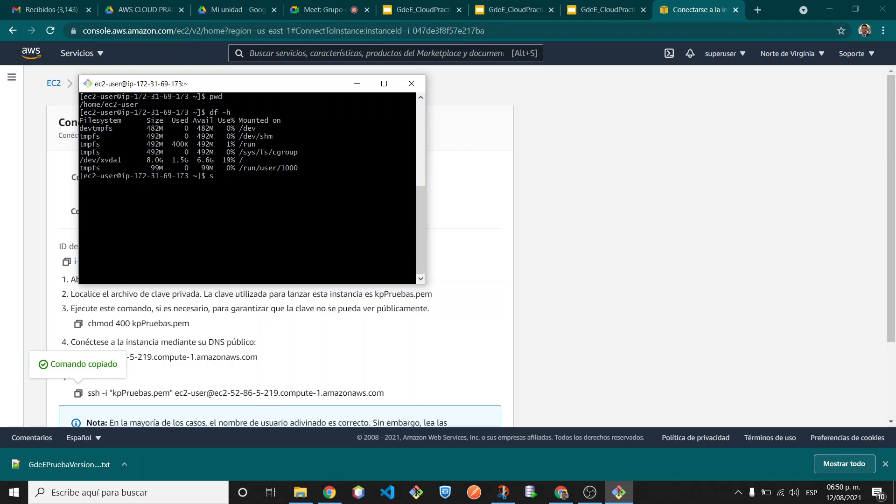
type("udo reboot now")
key("Return")
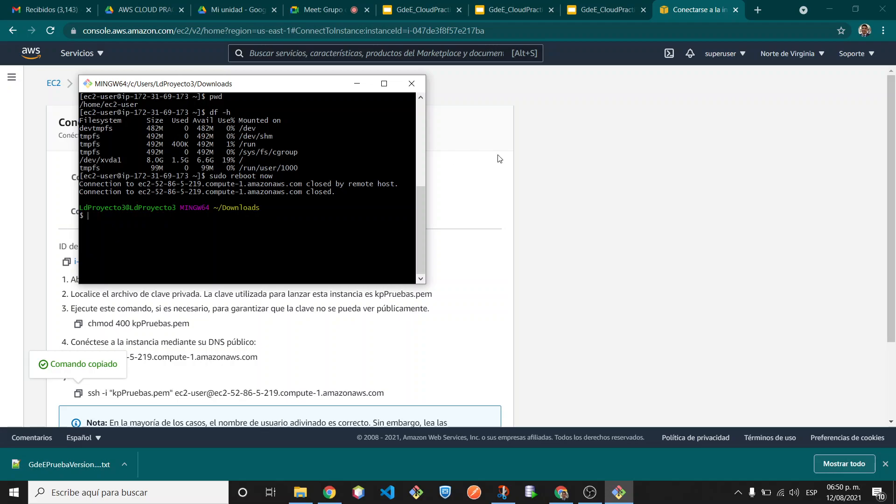
left_click(498, 195)
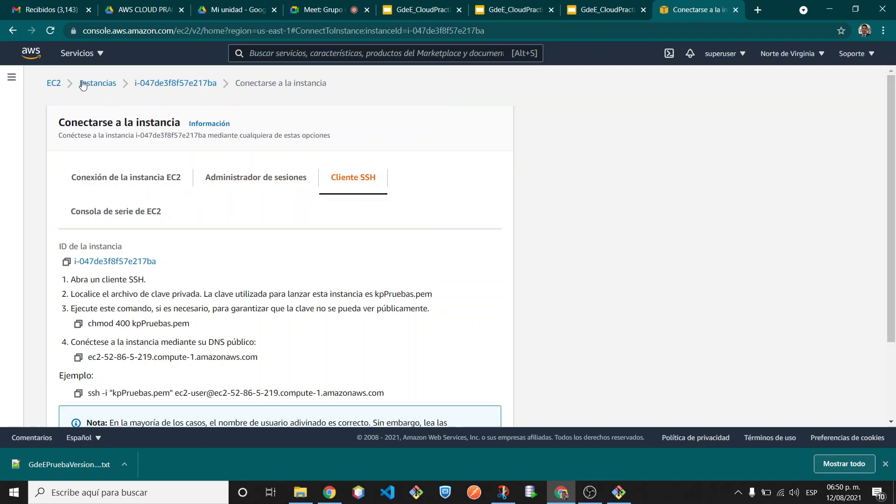
left_click(53, 84)
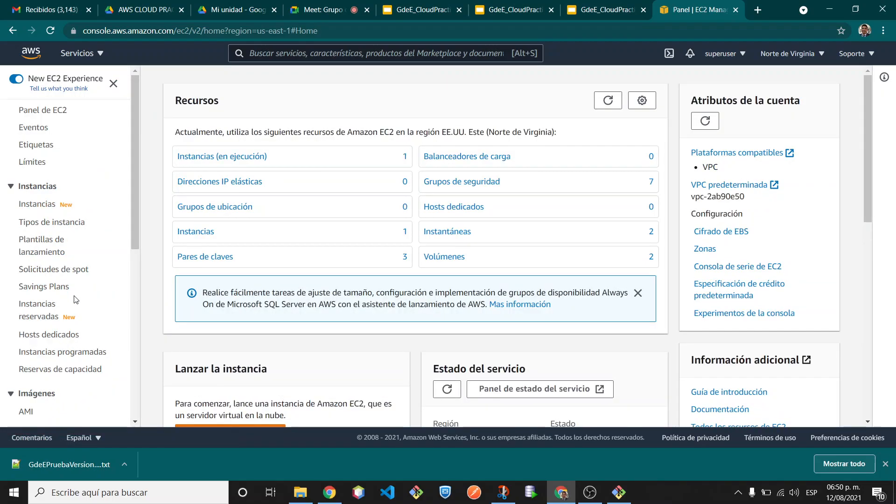
scroll(41, 287, "down", 3)
left_click(40, 294)
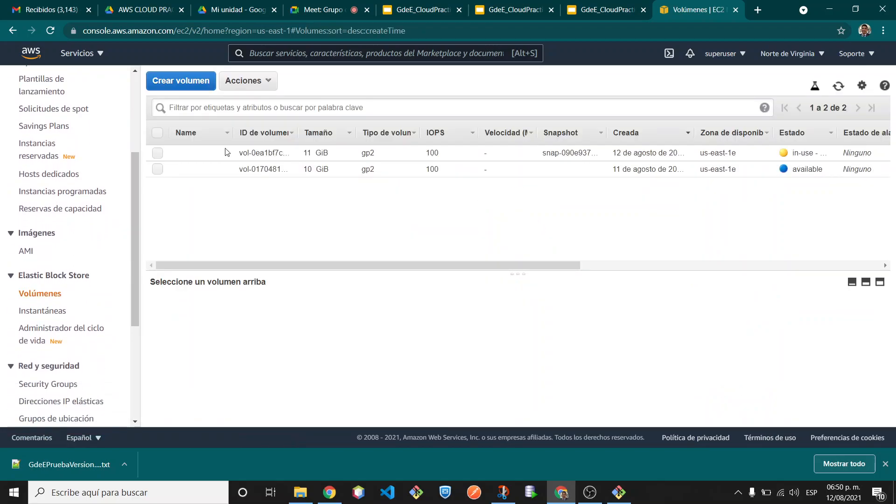
left_click(195, 87)
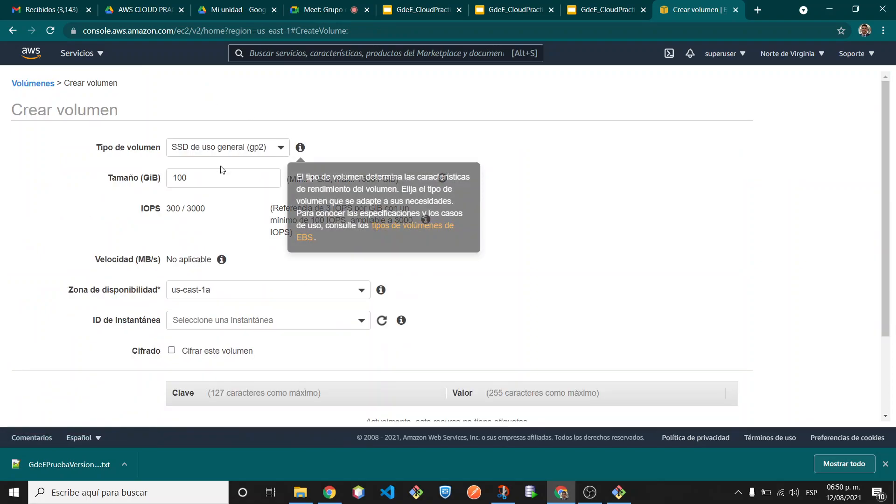
double_click(191, 177)
type("12")
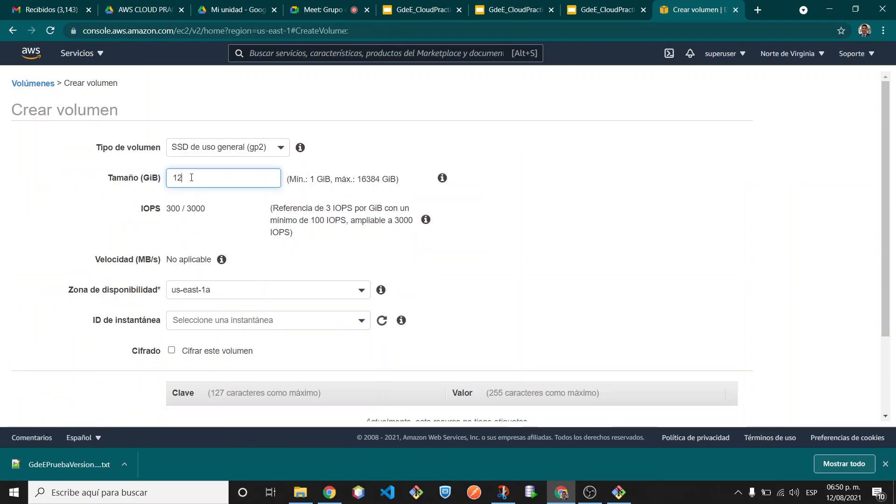
left_click(573, 245)
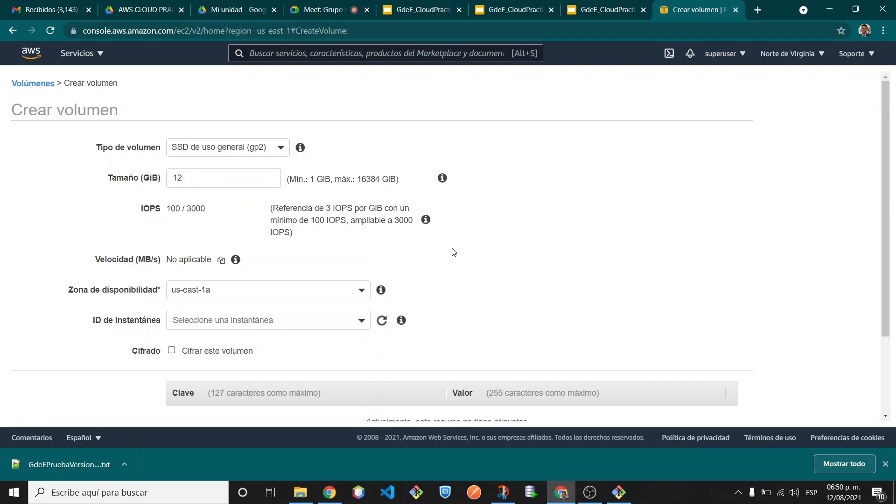
left_click(321, 295)
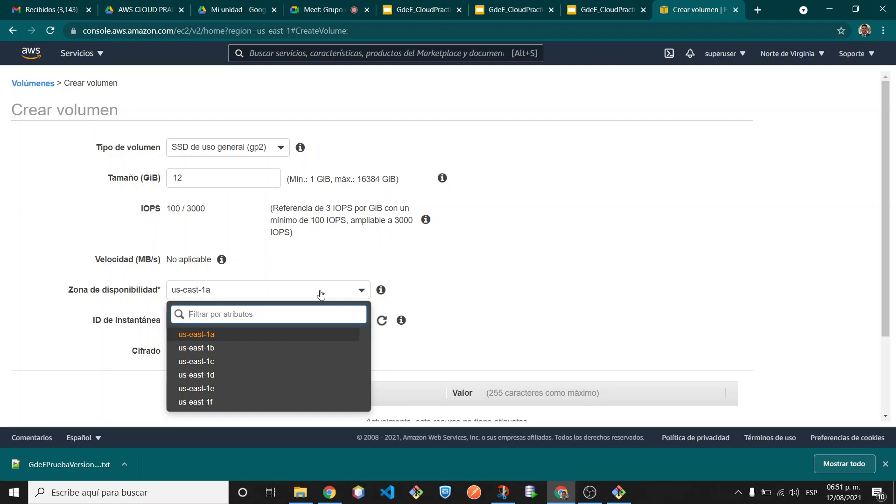
left_click(321, 295)
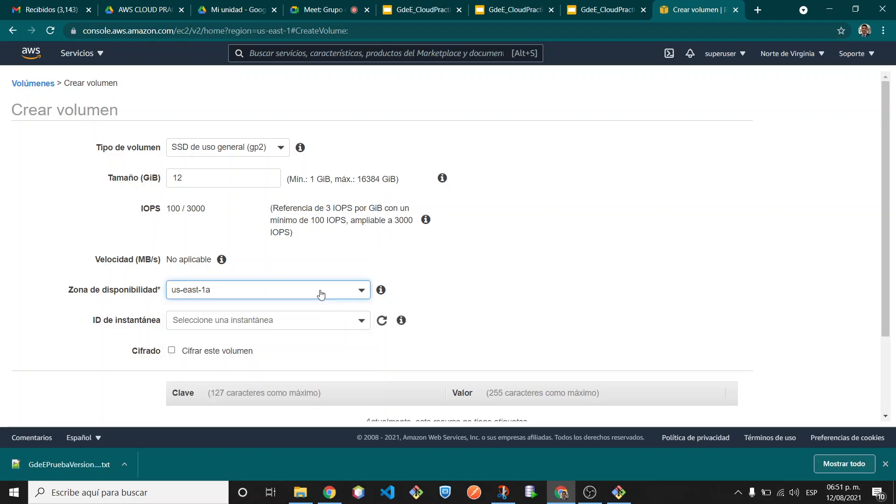
left_click(320, 294)
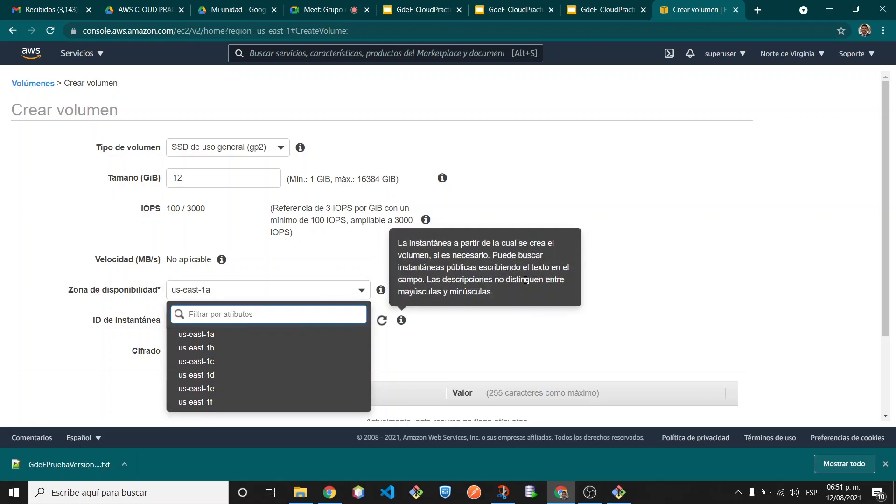
left_click(704, 220)
left_click(31, 84)
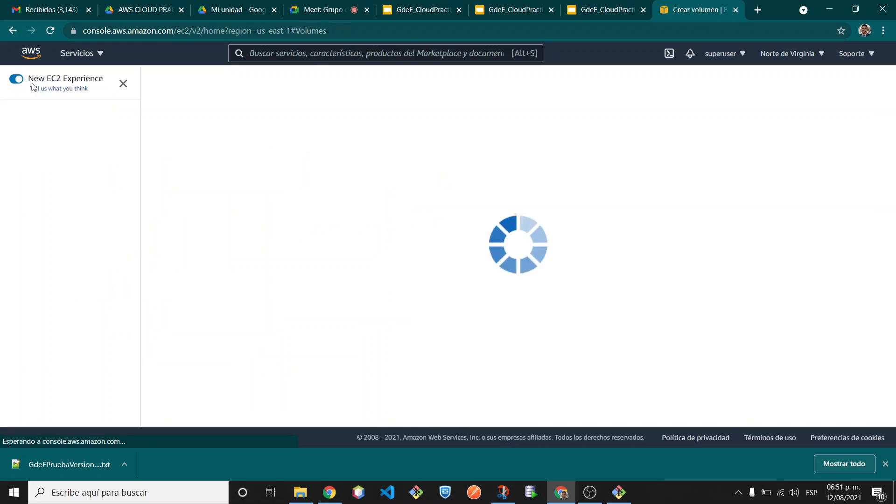
- Open the running instance's network details from the EC2 dashboard and look up its availability zone
left_click(41, 110)
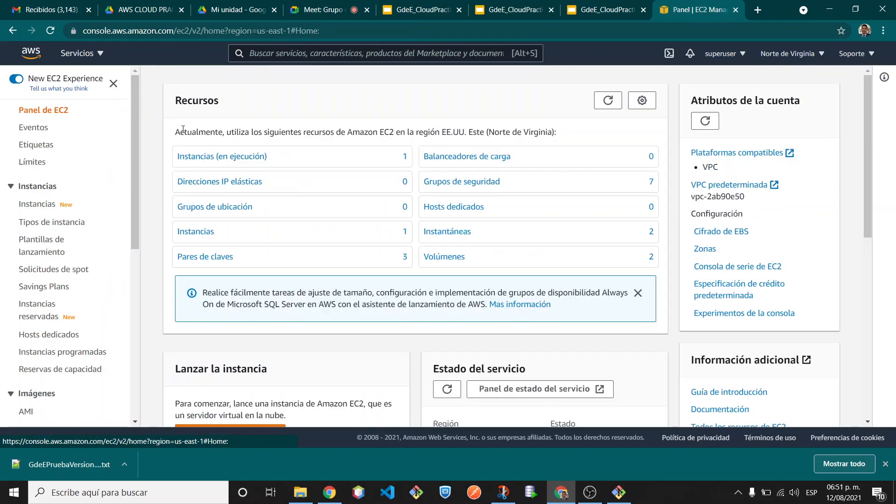
left_click(239, 157)
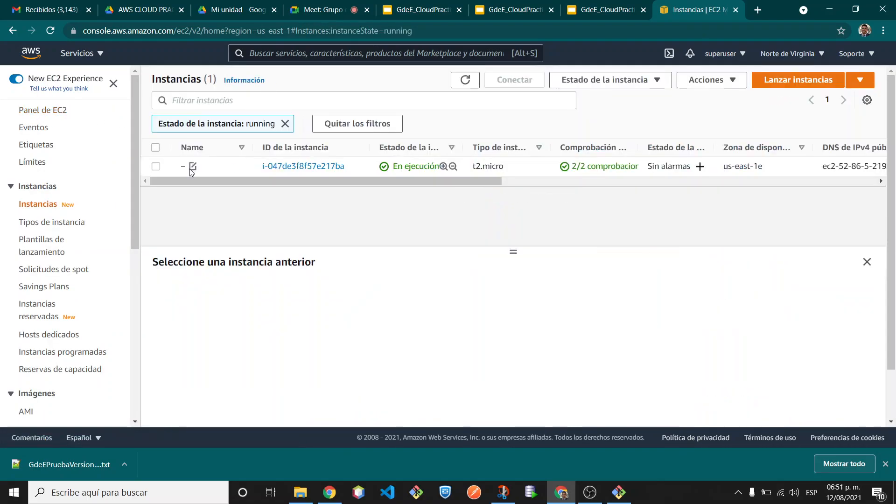
left_click(156, 167)
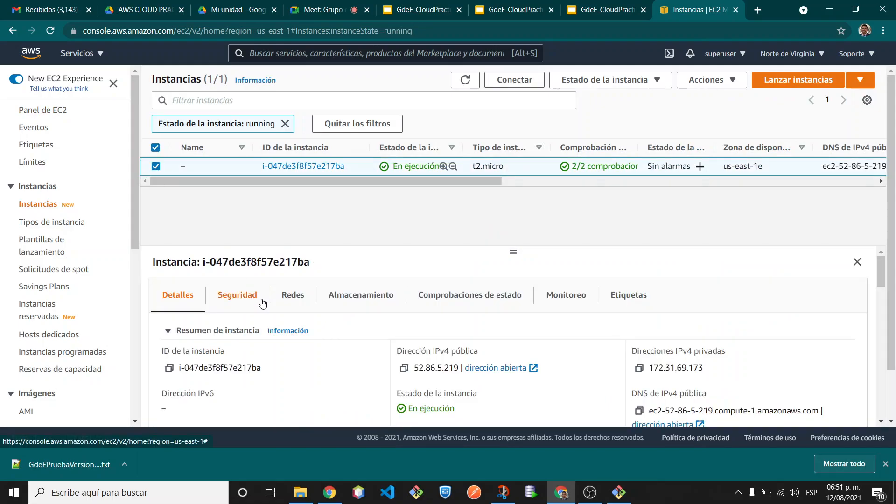
left_click(294, 296)
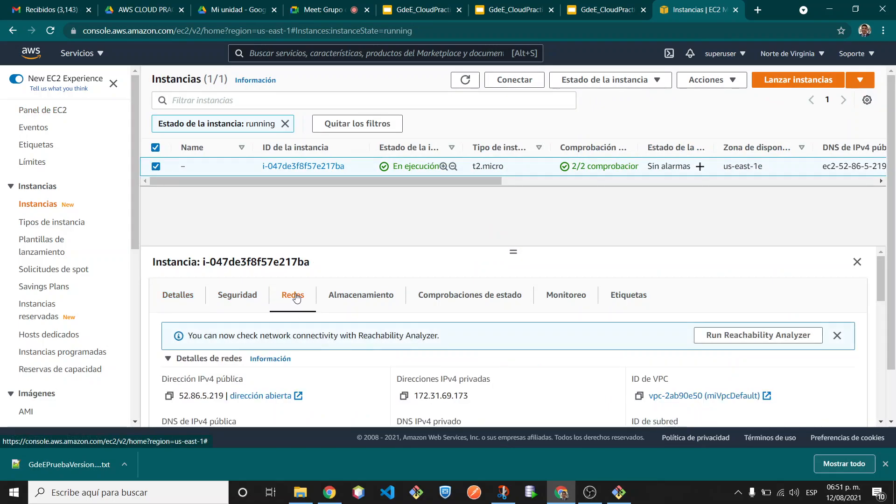
scroll(479, 387, "down", 1)
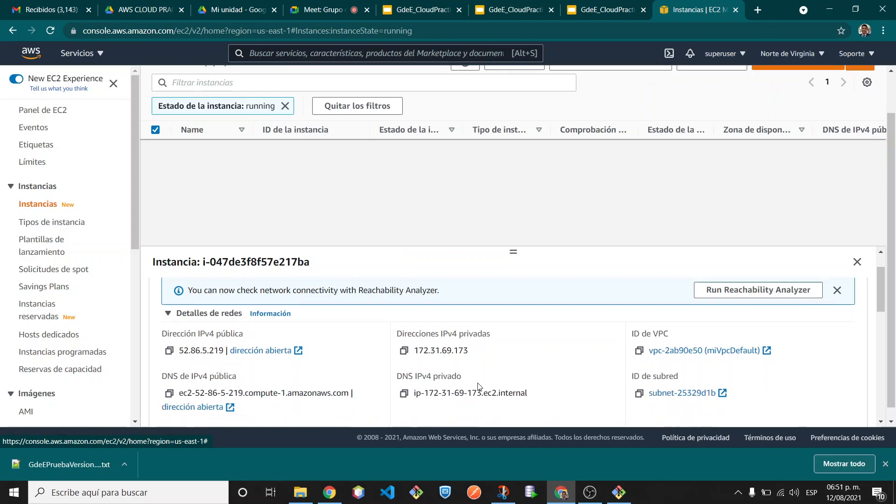
left_click_drag(514, 251, 517, 180)
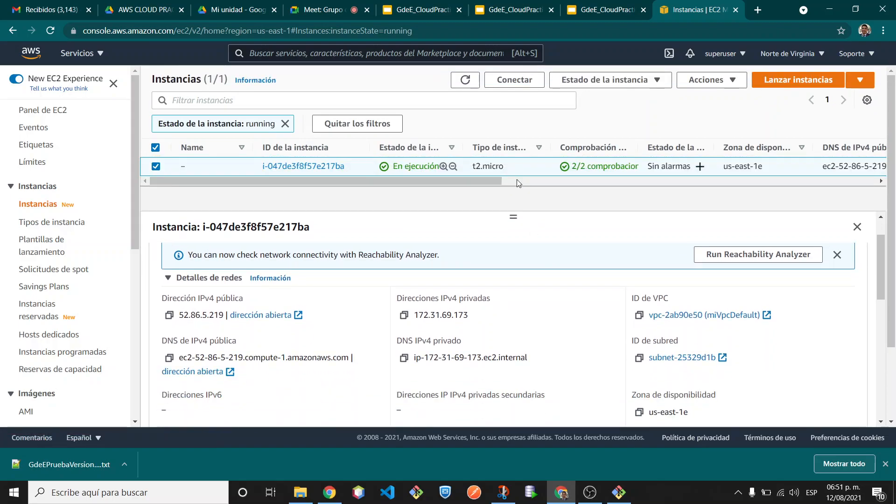
scroll(538, 355, "down", 1)
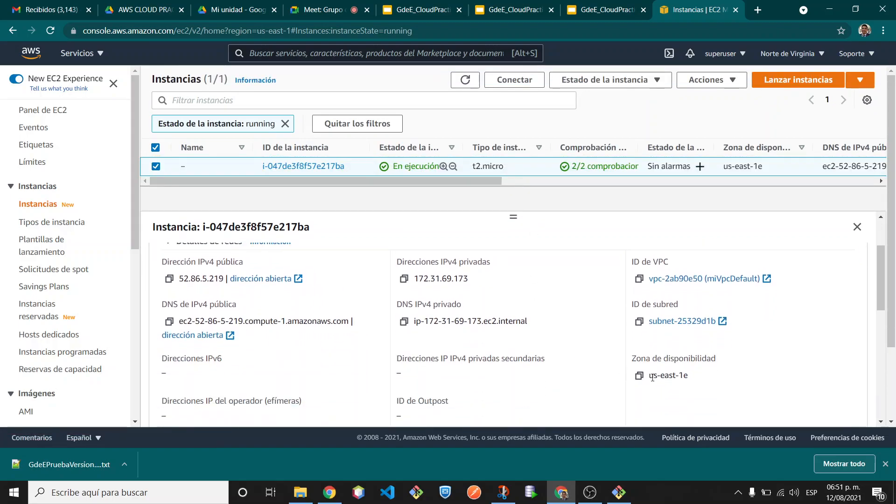
left_click_drag(650, 376, 691, 376)
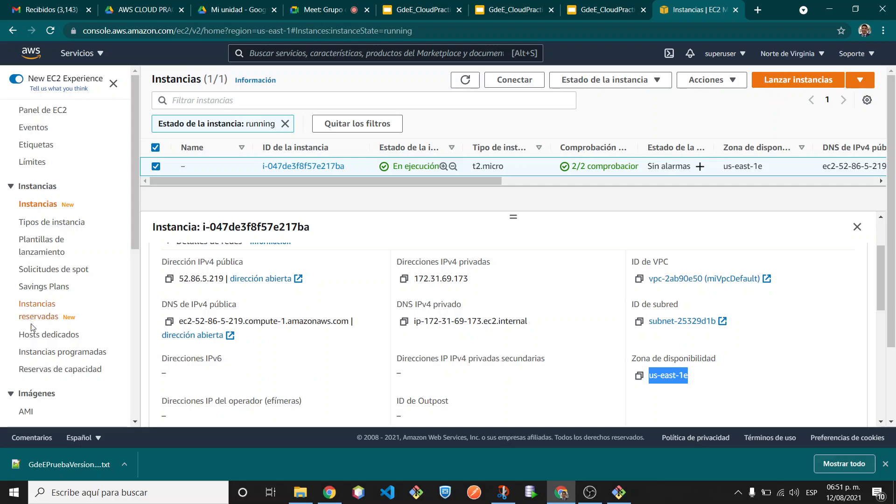
- Start creating a new EBS volume and set its size to 12 GiB
scroll(47, 346, "down", 3)
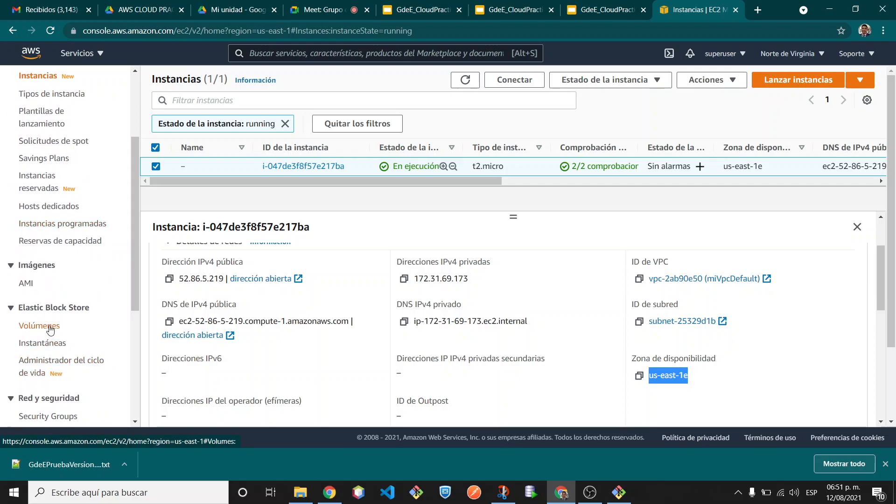
left_click(47, 326)
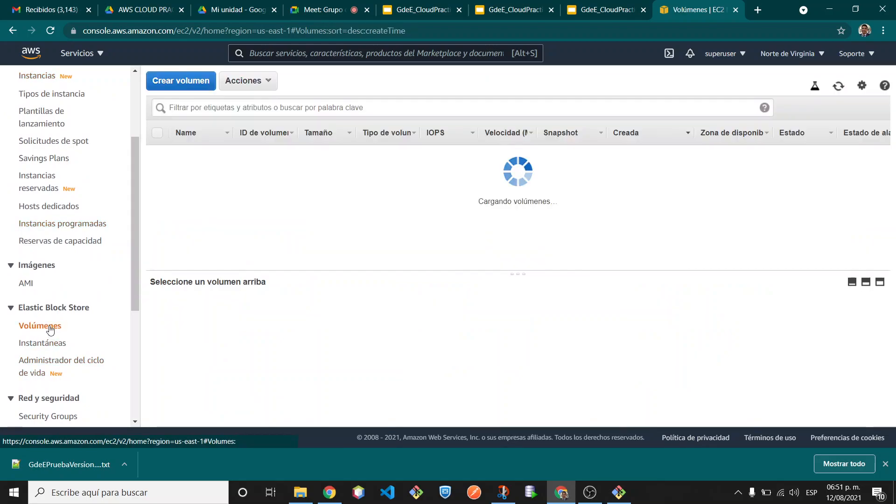
left_click(187, 80)
double_click(213, 178)
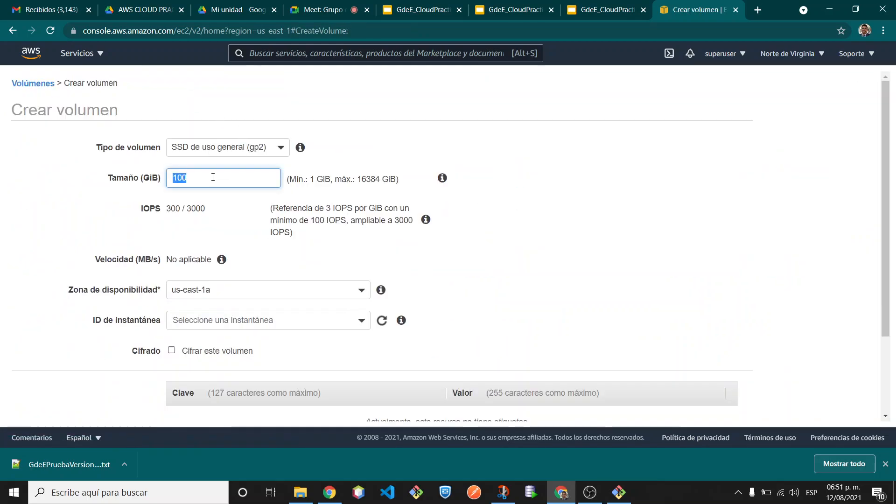
type("1")
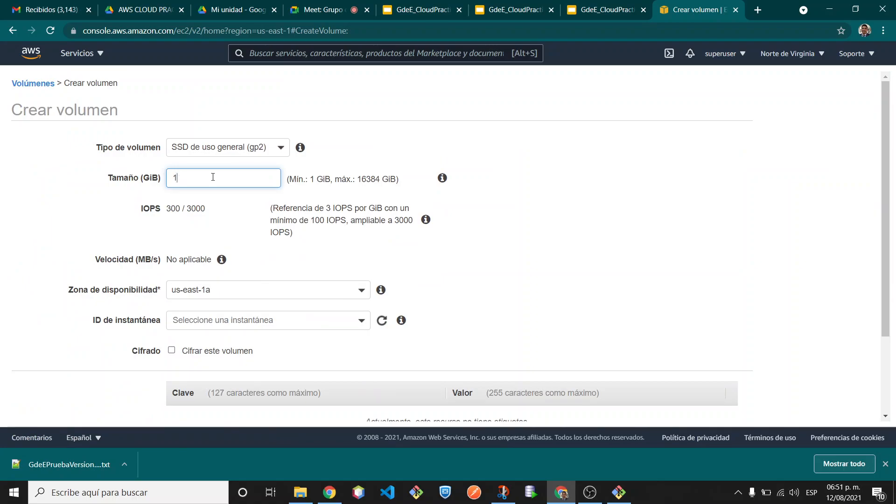
type("11")
key("BackSpace")
type("2")
- Set the new volume's availability zone to us-east-1e and create the volume without a snapshot or encryption
left_click(459, 279)
left_click(344, 295)
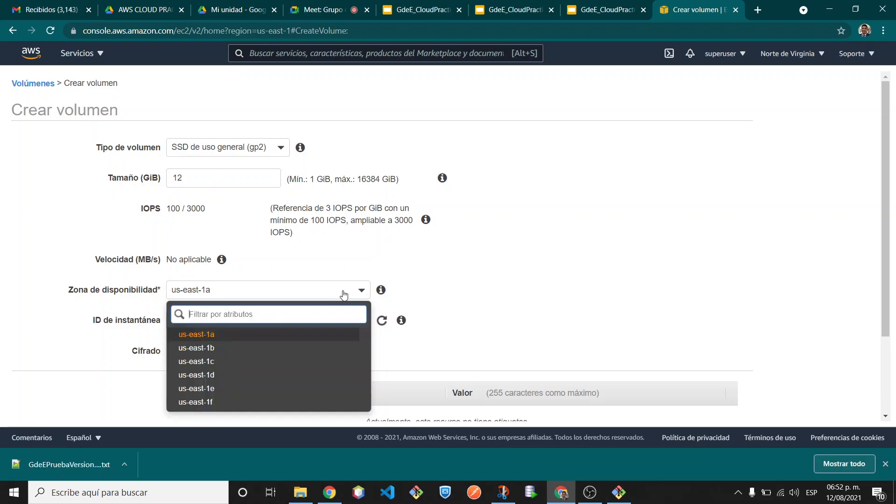
left_click(455, 321)
scroll(456, 320, "down", 1)
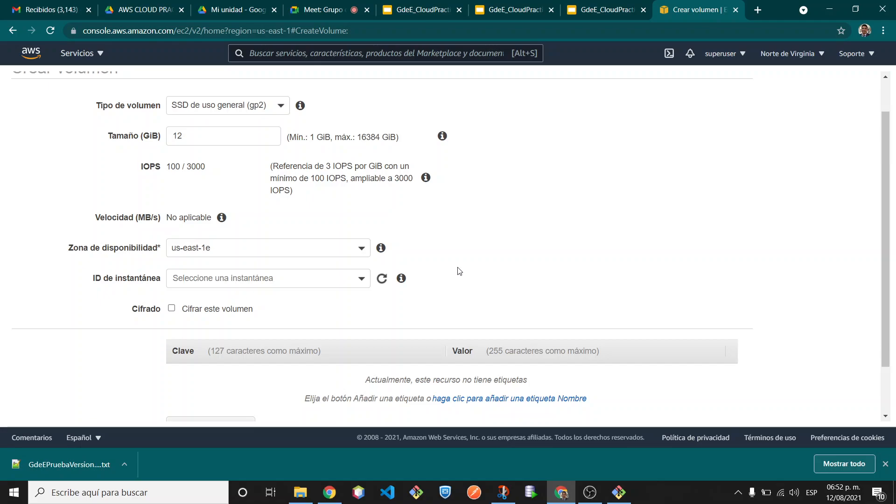
scroll(459, 271, "down", 1)
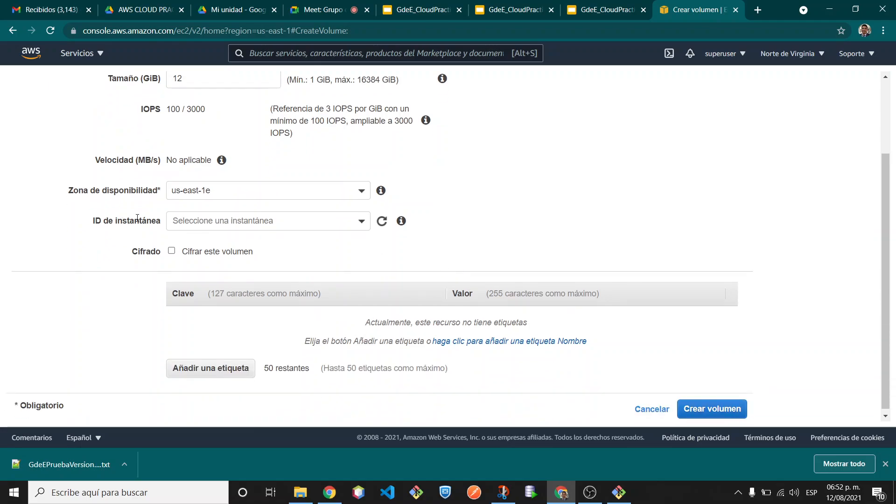
double_click(137, 218)
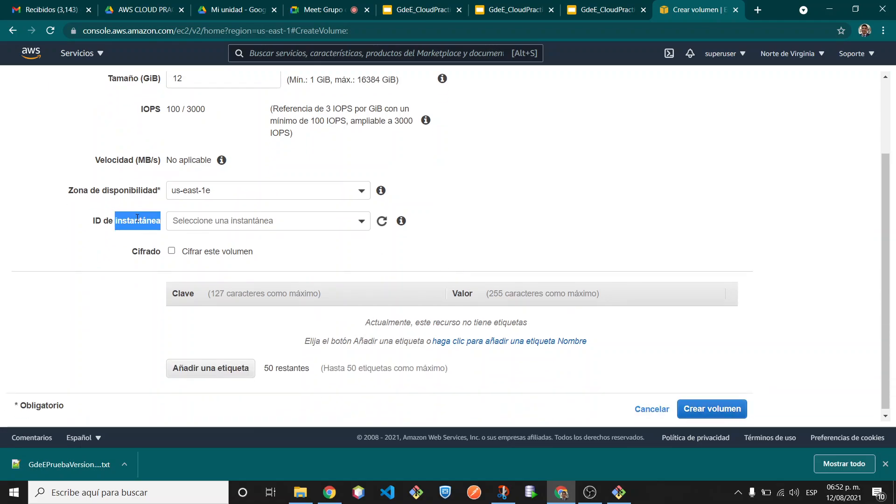
left_click(478, 227)
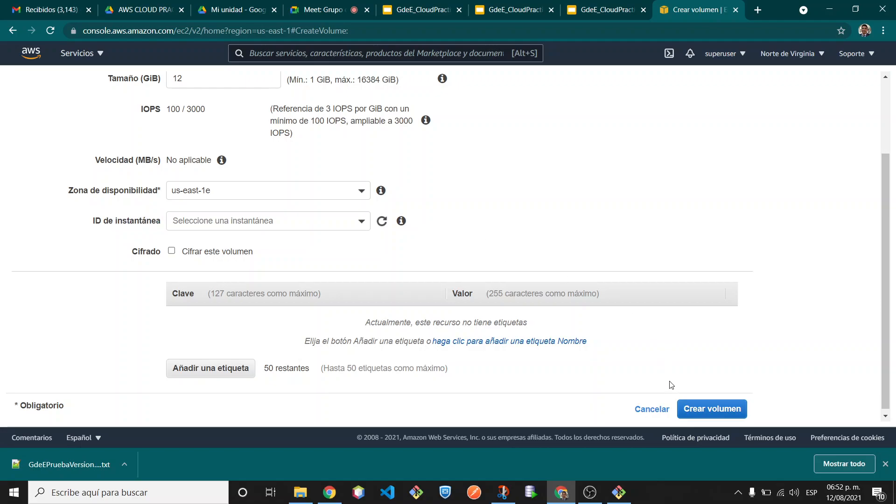
left_click(705, 410)
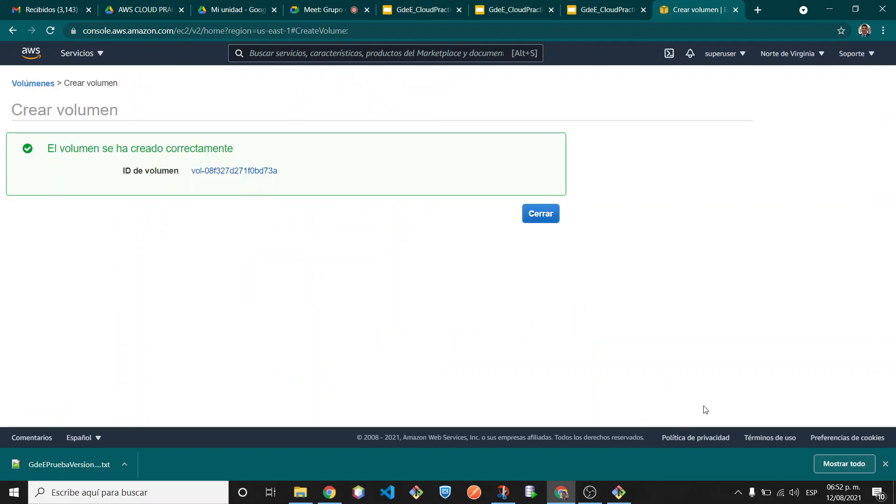
- Return to the volume list, widen its creation date column and select only the new 12 GiB volume
left_click(544, 217)
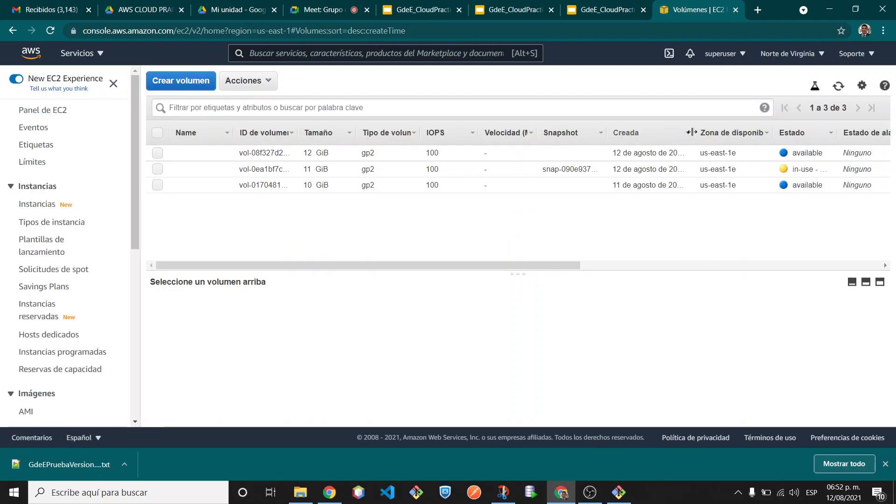
left_click_drag(694, 133, 756, 133)
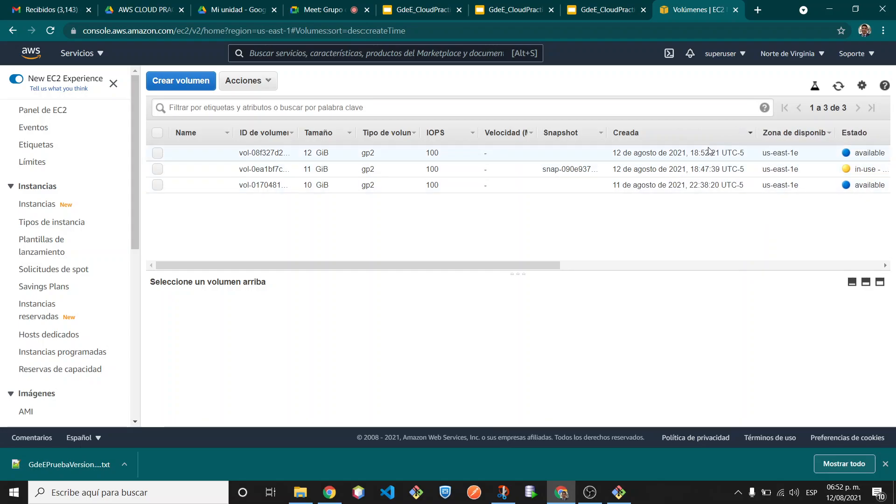
left_click(307, 167)
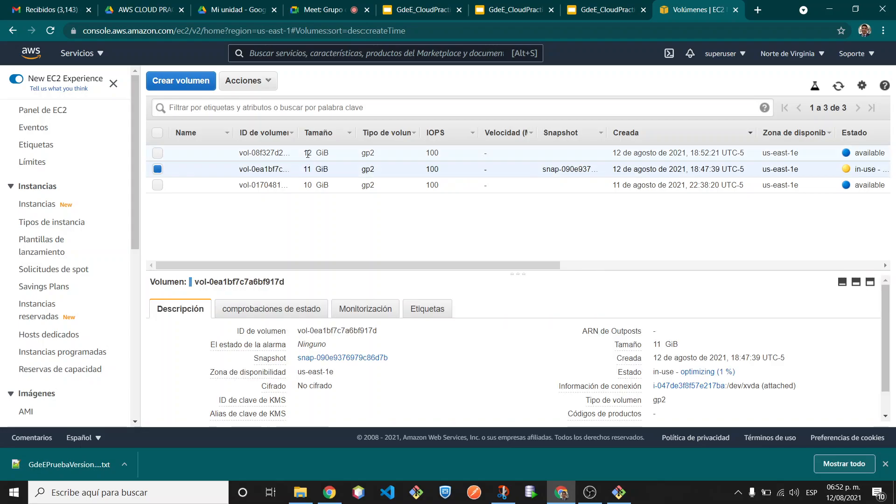
left_click(307, 153)
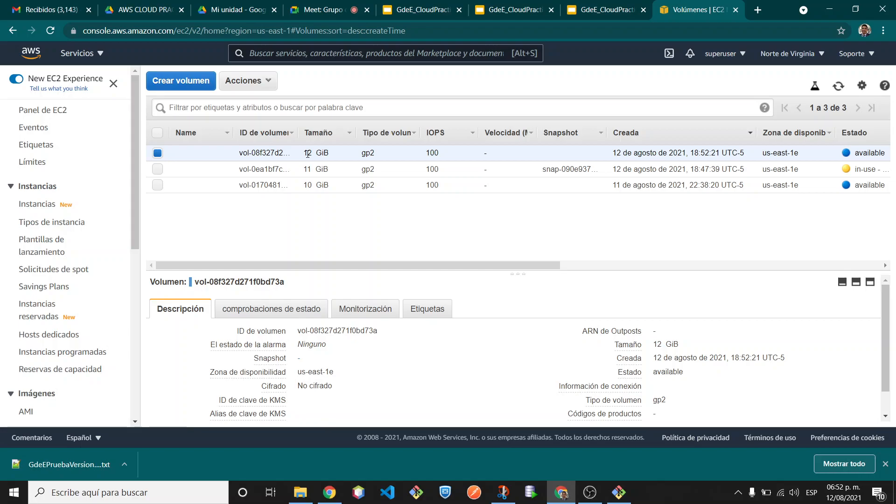
left_click(157, 170)
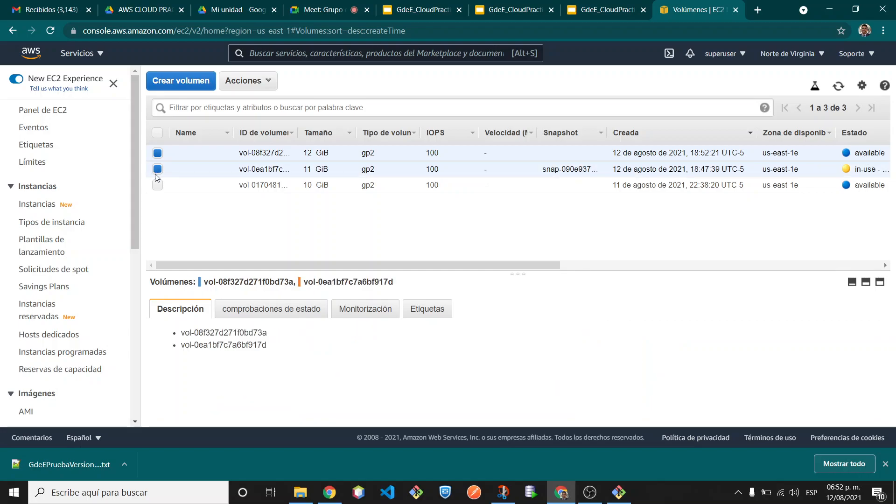
left_click(157, 169)
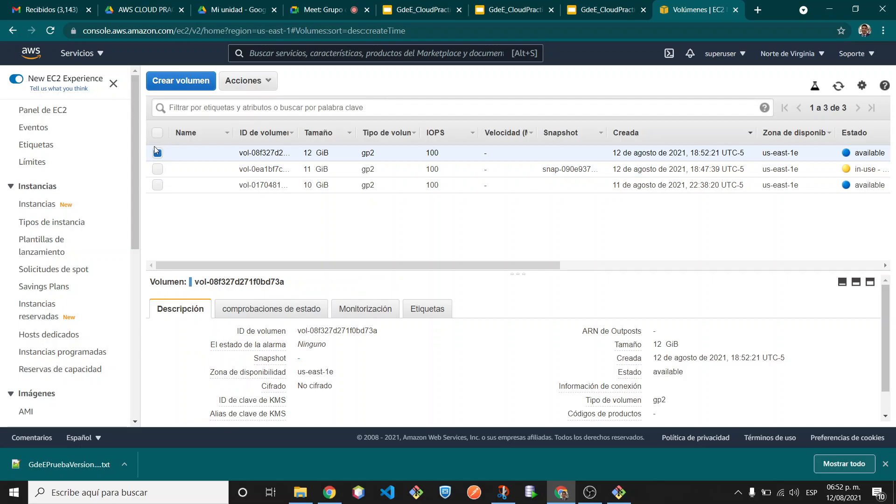
- Attach the selected 12 GiB volume to the running instance in us-east-1e as device /dev/sdf
left_click(265, 82)
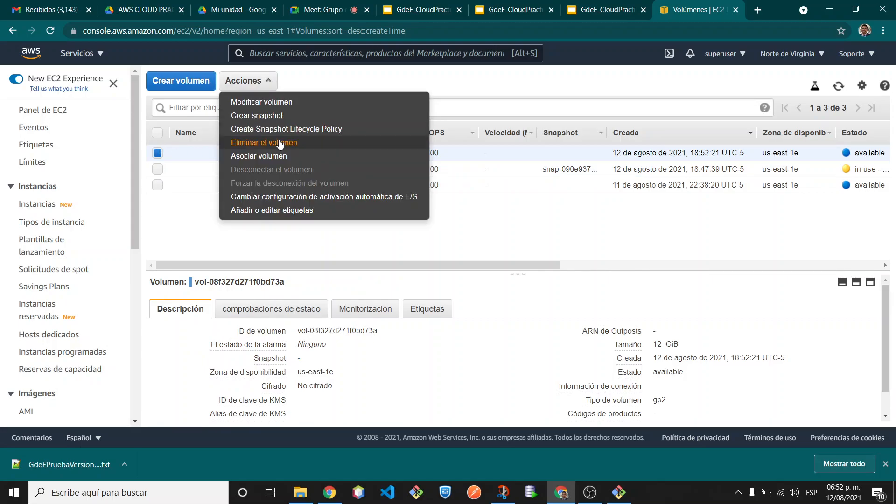
left_click(281, 157)
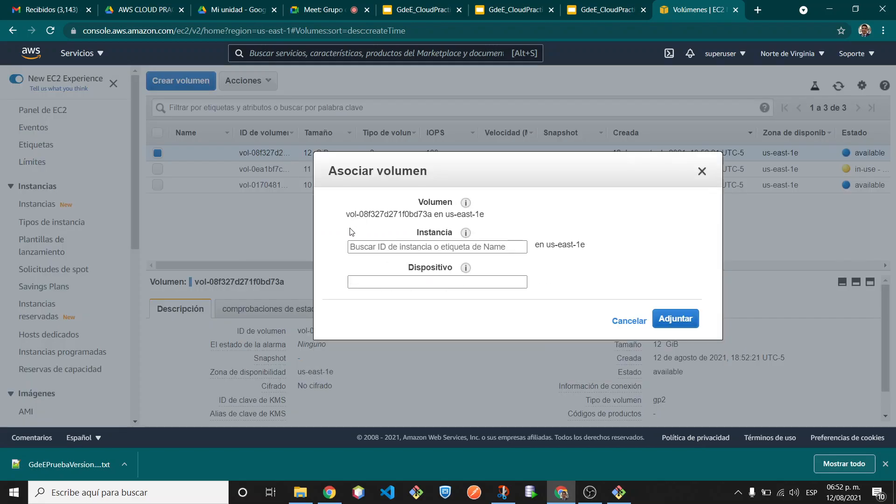
left_click(411, 252)
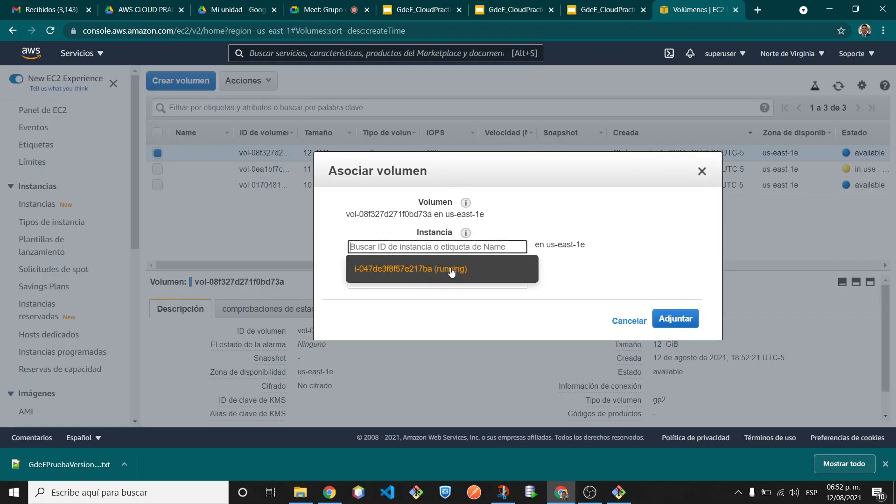
triple_click(565, 244)
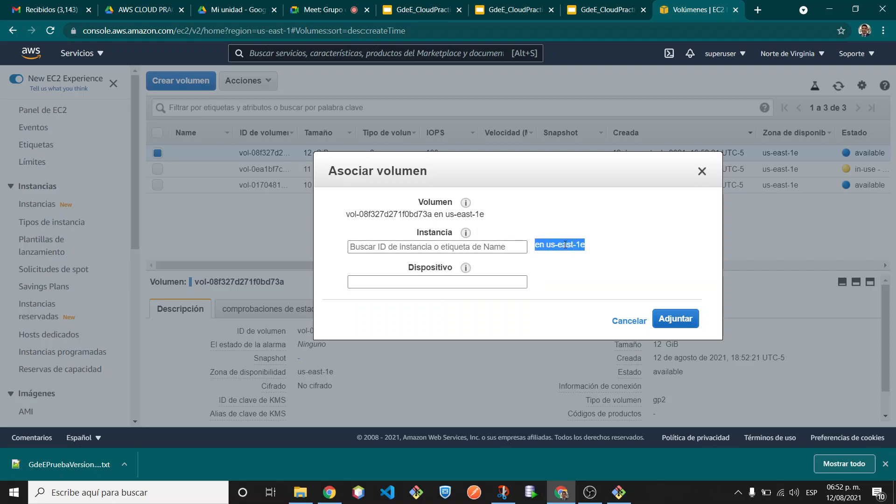
left_click(475, 246)
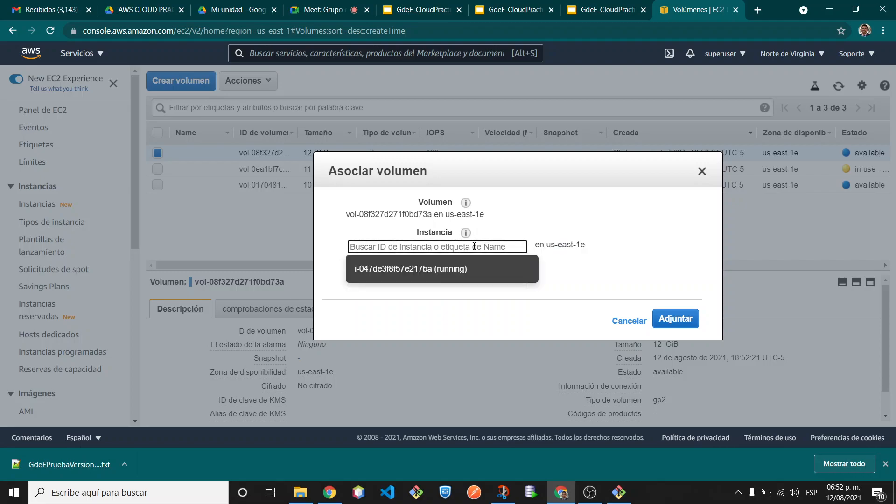
left_click(440, 268)
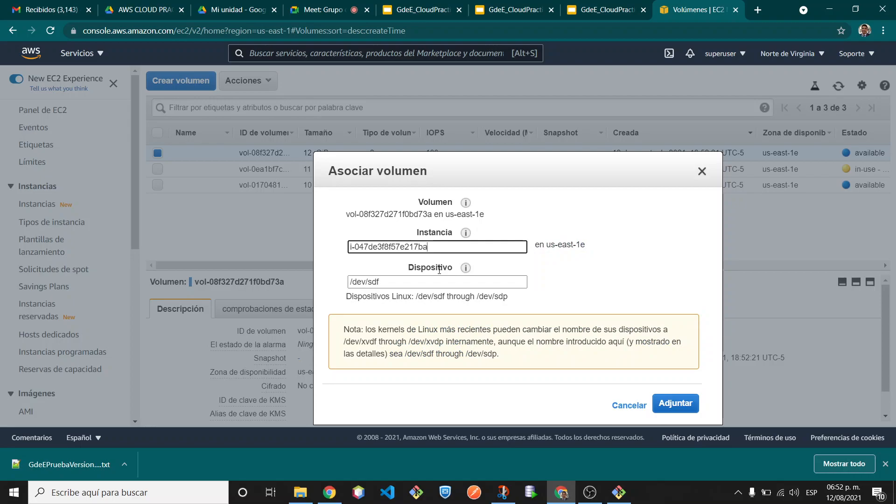
left_click(675, 403)
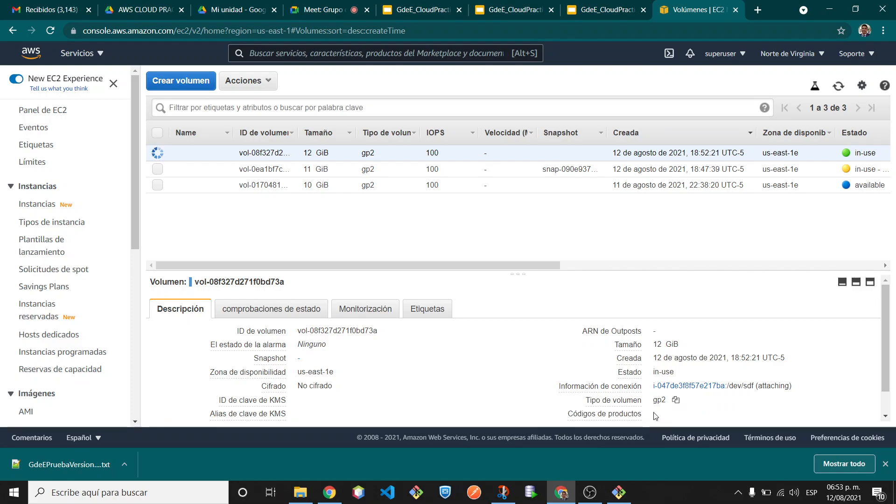
- In the Git Bash terminal, reconnect to the instance over SSH with kpPruebas.pem and check /dev/xvda1 with df -h
left_click(619, 493)
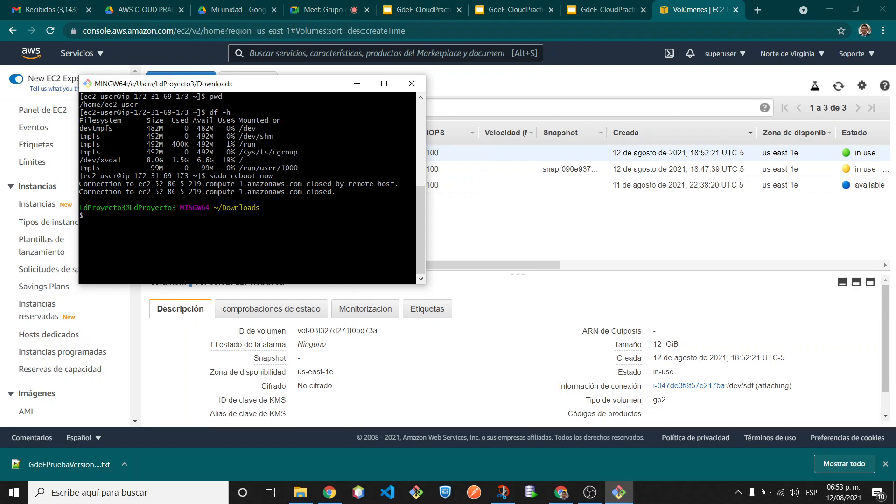
key("Up")
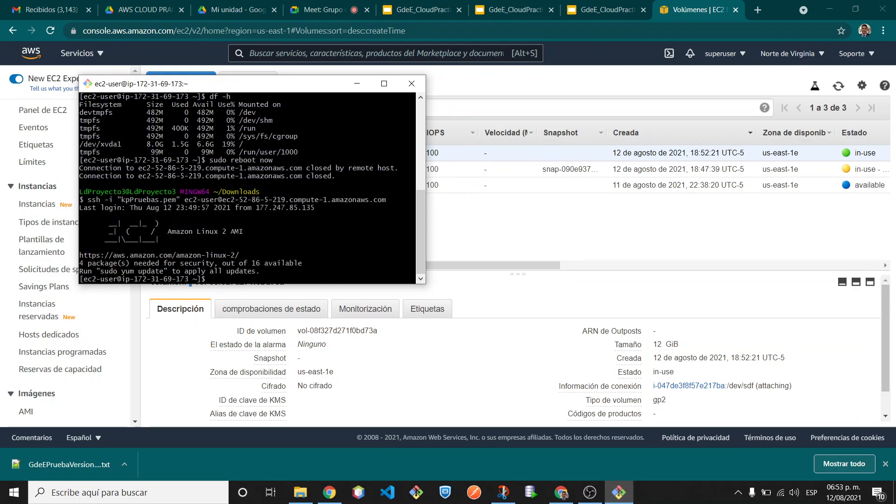
type("df -h")
key("Return")
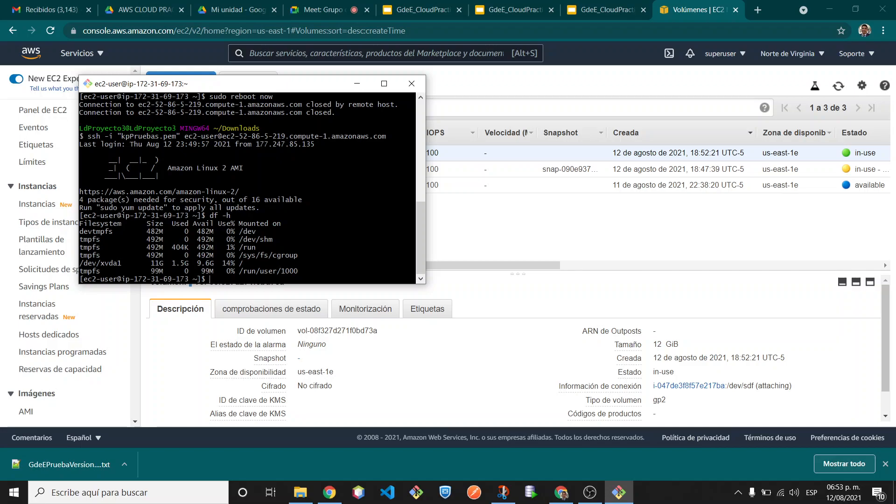
left_click_drag(243, 263, 79, 263)
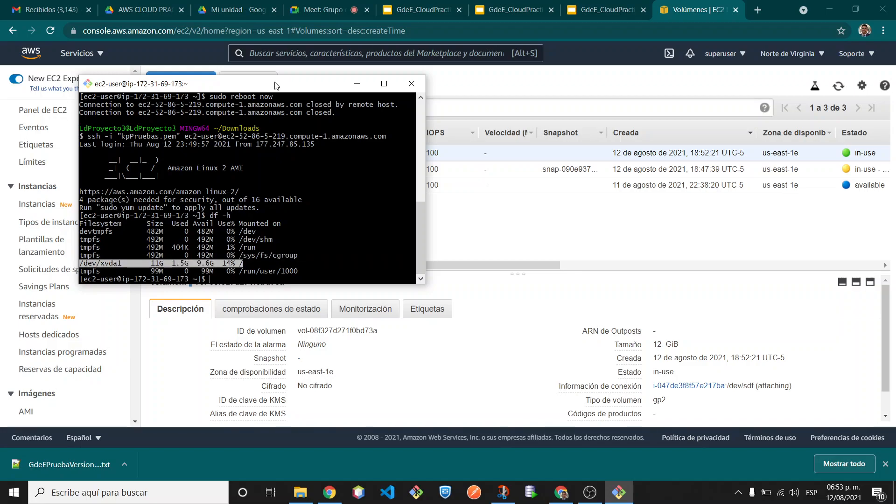
left_click_drag(277, 85, 629, 90)
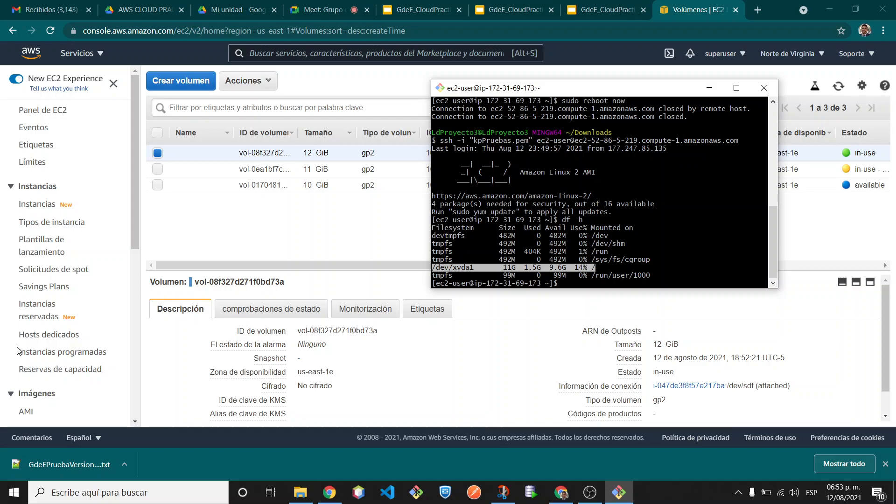
type("clear")
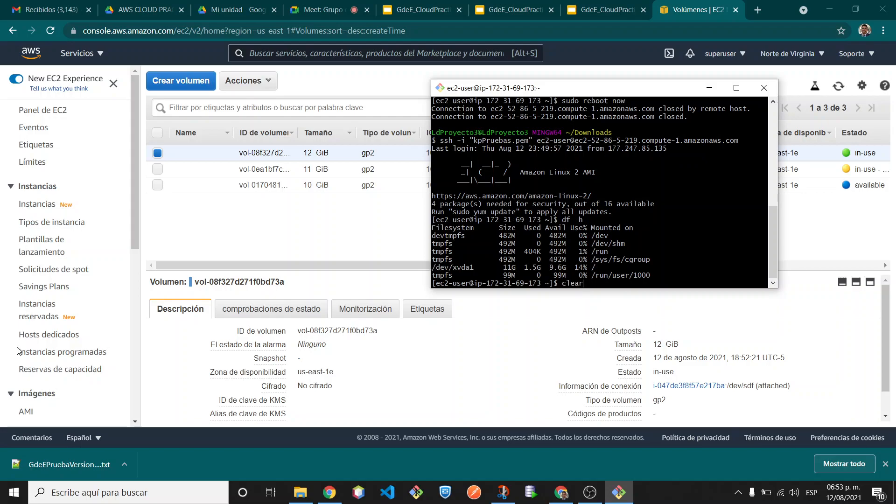
key("BackSpace")
key("BackSpace")
key("BackSpace")
key("BackSpace")
key("BackSpace")
- Try to list the instance's disk hardware with sudo lshw -class disk
type("sudo l")
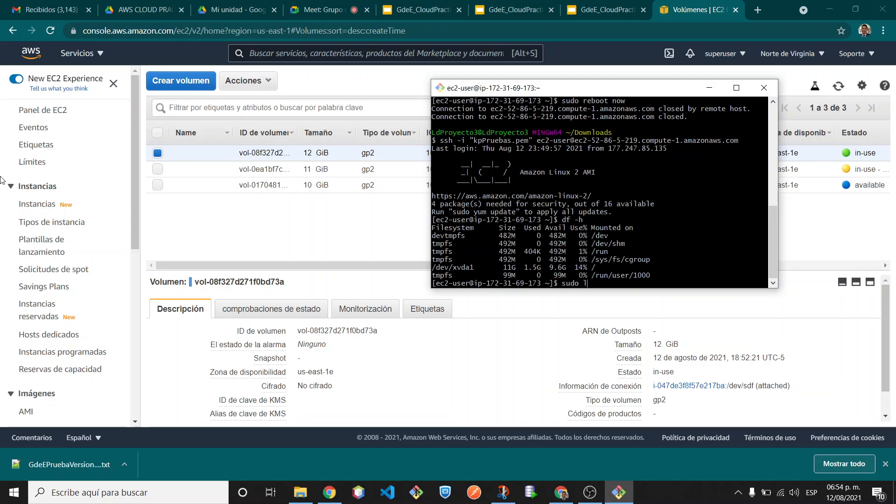
type("shw")
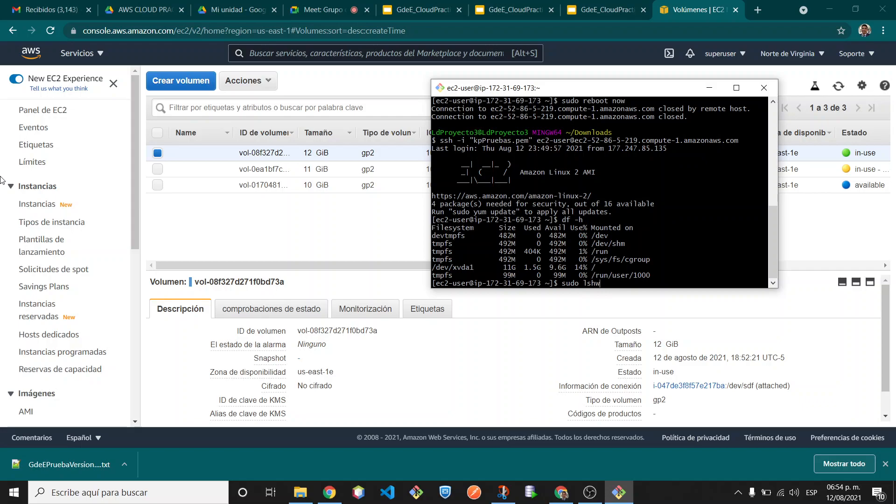
type(" -class disk")
key("Return")
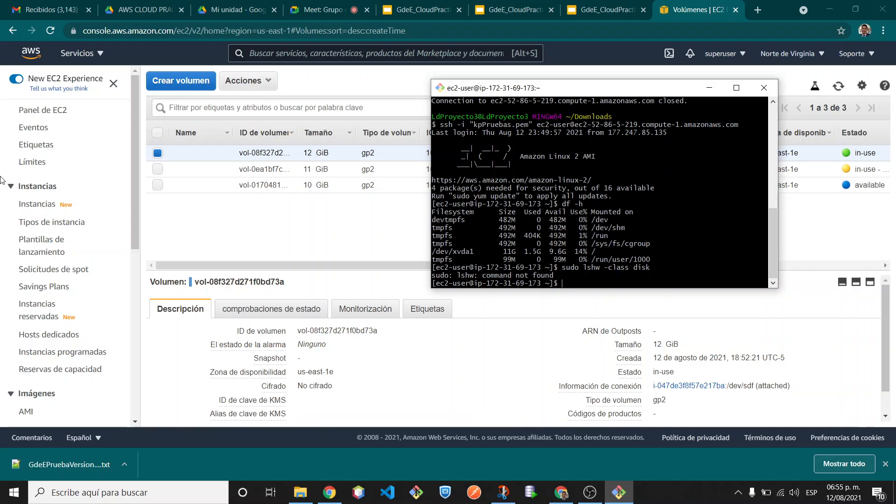
- List the instance's block devices with lsblk and highlight the xvdf entry before returning to the EC2 console
type("lsblk")
key("Return")
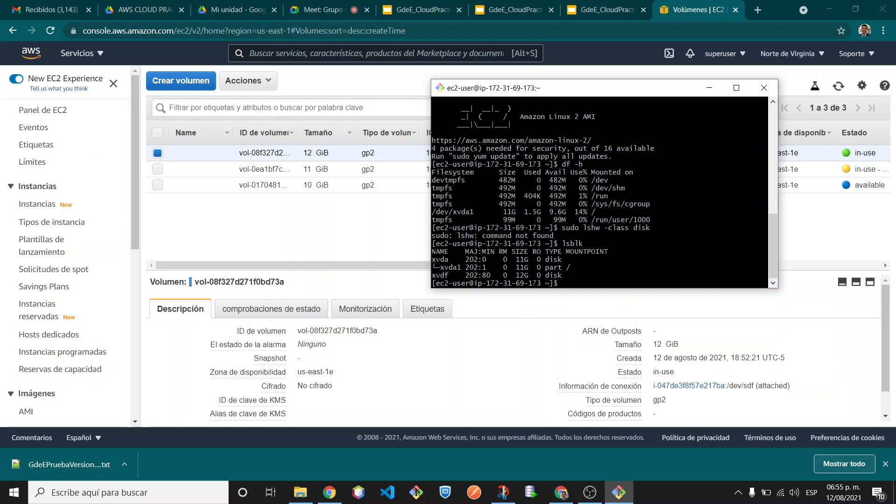
left_click_drag(433, 257, 573, 275)
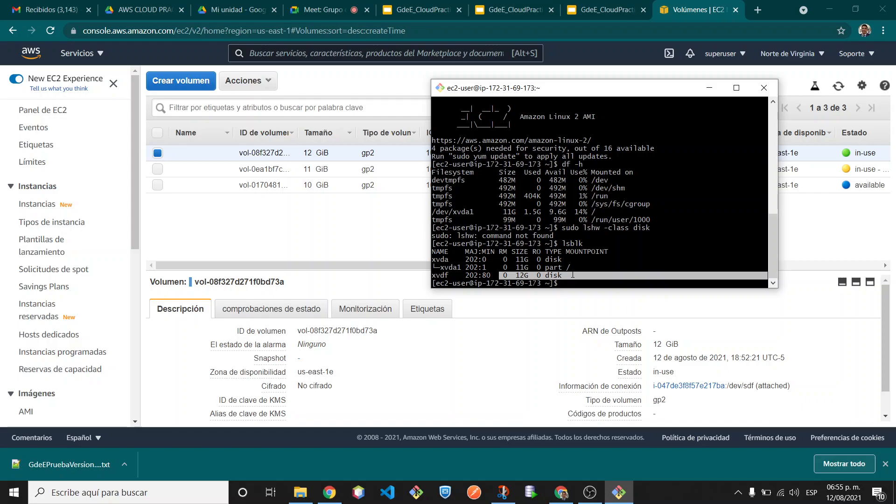
left_click(293, 230)
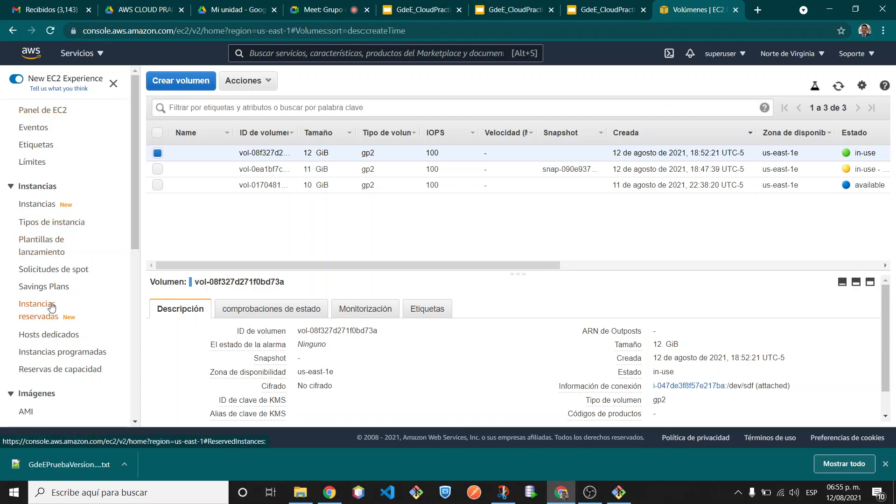
- Open the EBS snapshots list and start creating a new snapshot
scroll(52, 307, "down", 4)
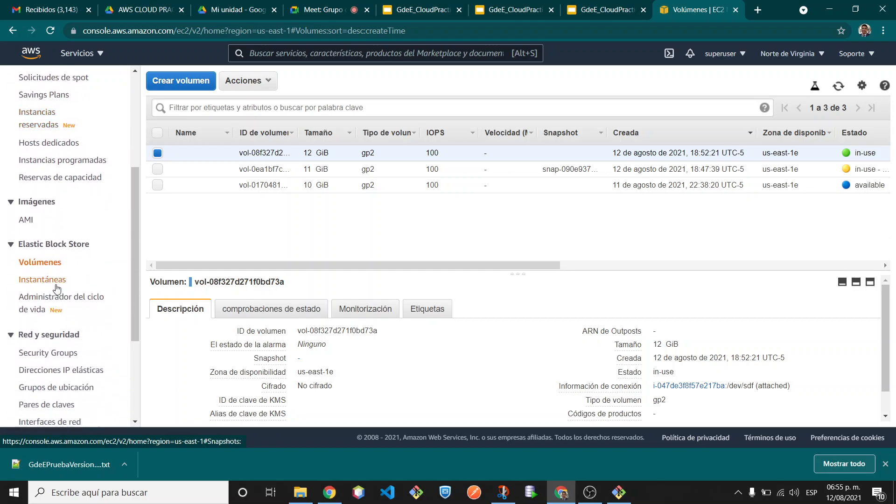
left_click(56, 282)
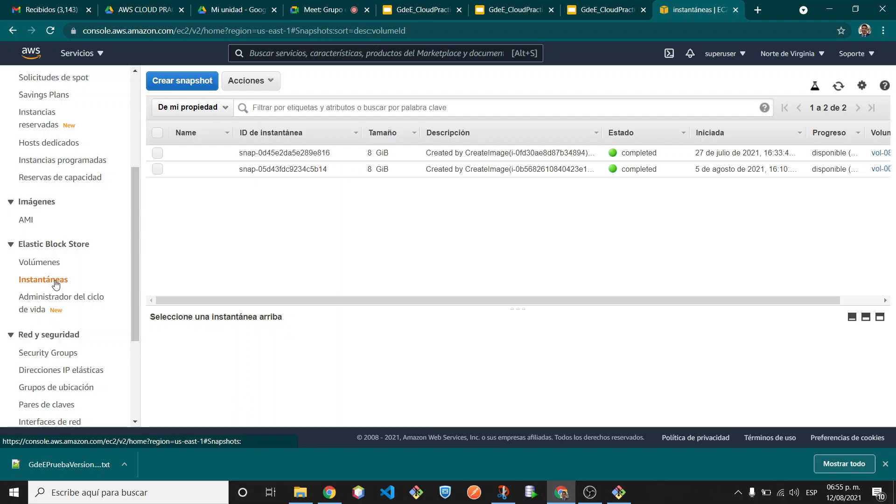
left_click(173, 81)
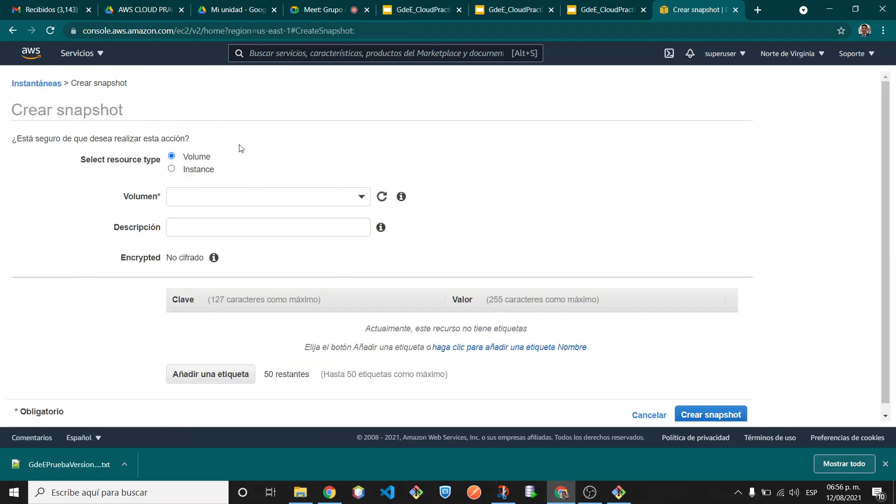
- Set the snapshot's resource type to Instance, choose i-047de3f8f57e217ba and examine the root and EBS volume IDs listed for it
left_click(197, 172)
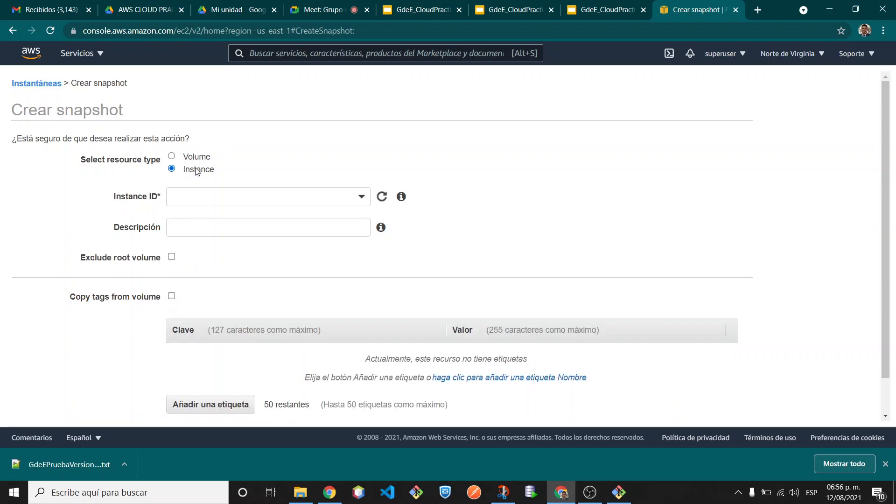
left_click(360, 197)
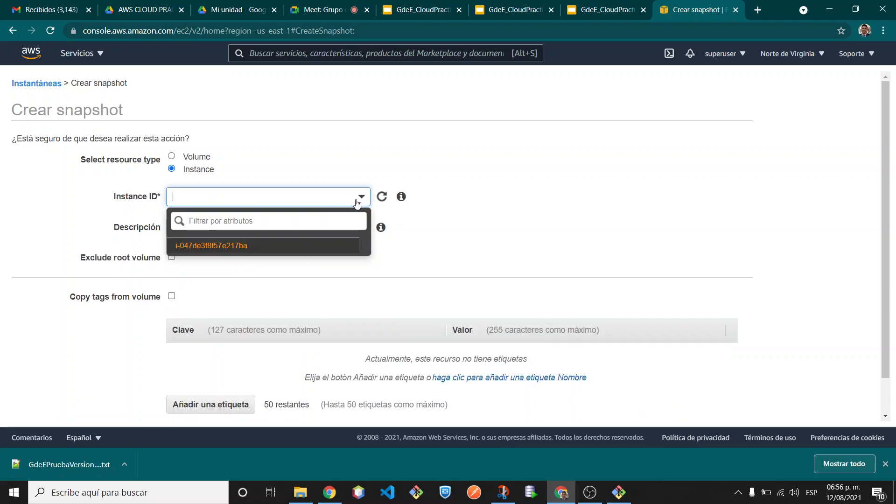
left_click(245, 246)
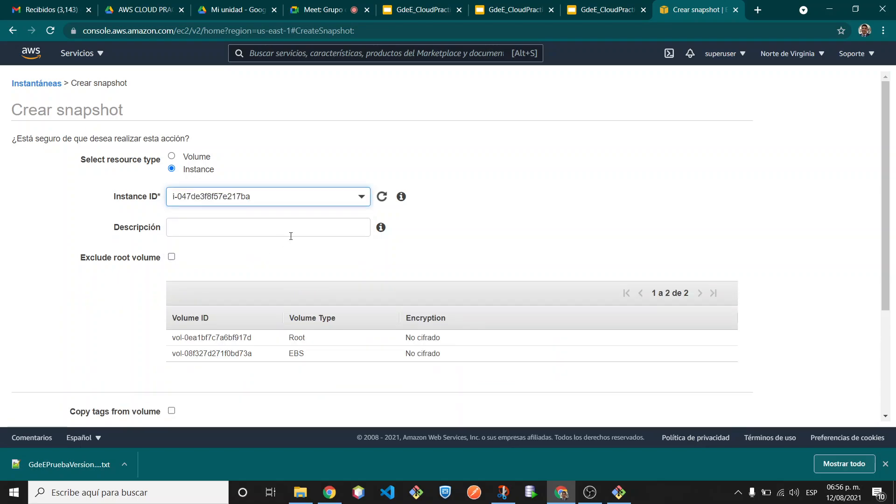
double_click(233, 338)
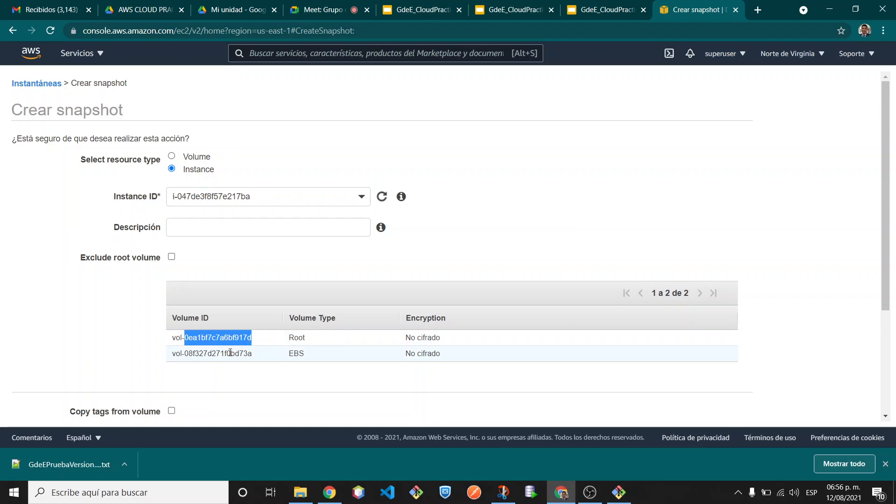
double_click(230, 354)
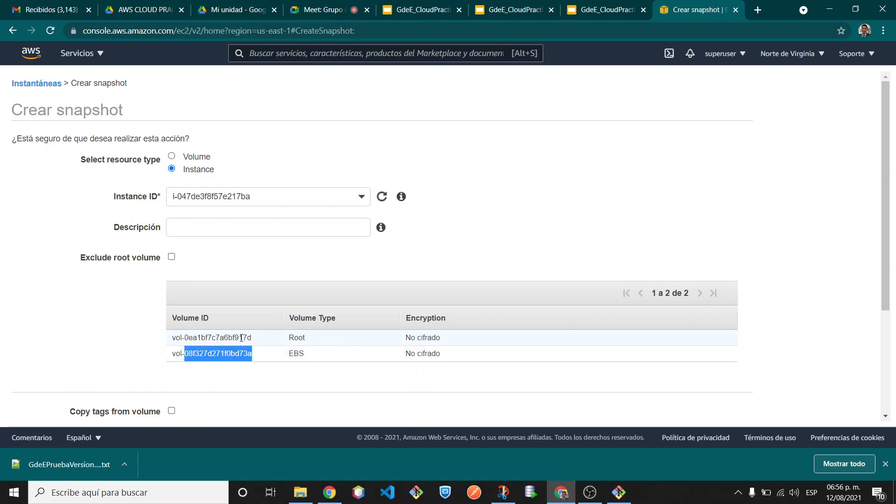
left_click_drag(239, 337, 252, 337)
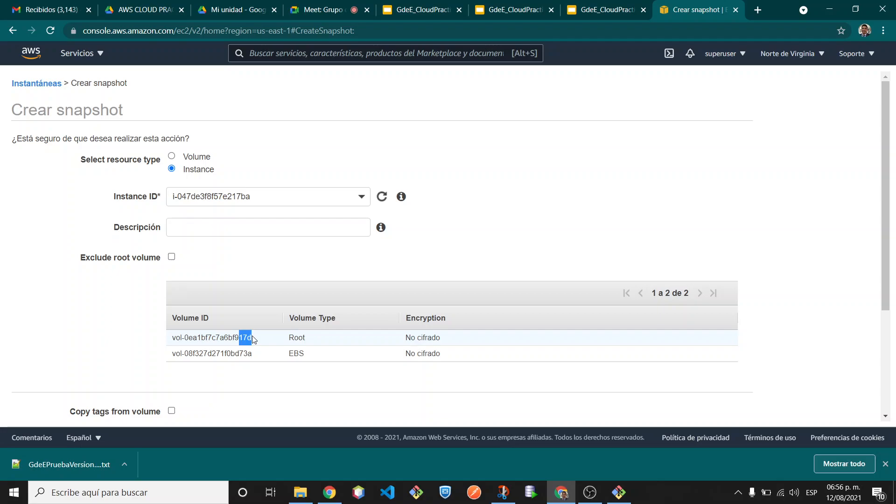
- Create a snapshot of volume vol-0ea1bf7c7a6bf917d with the description "backup" and return to the snapshots list
left_click(198, 158)
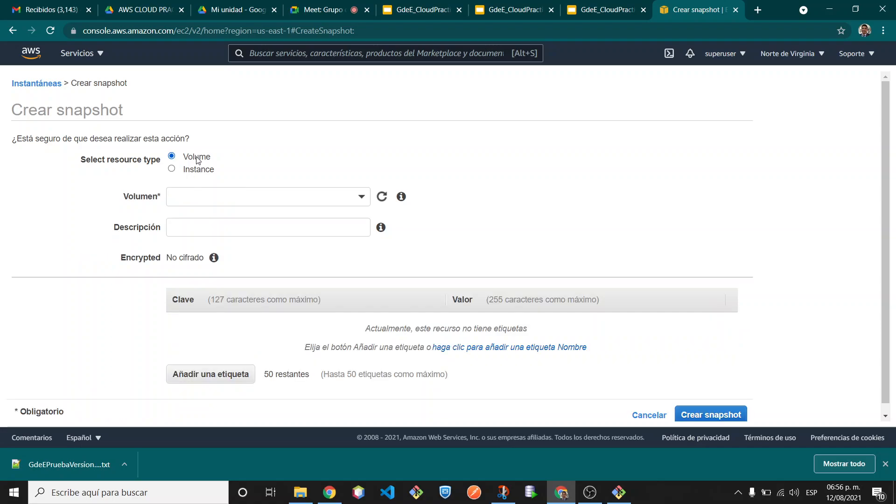
left_click(240, 195)
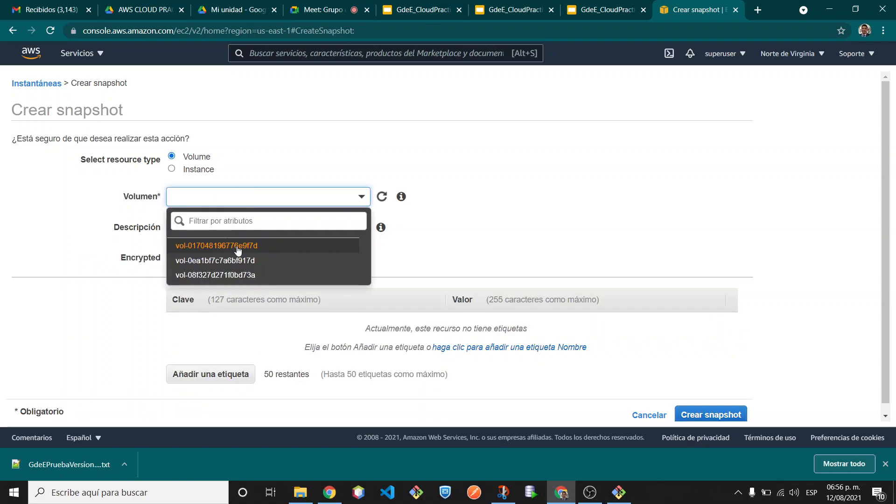
left_click(251, 261)
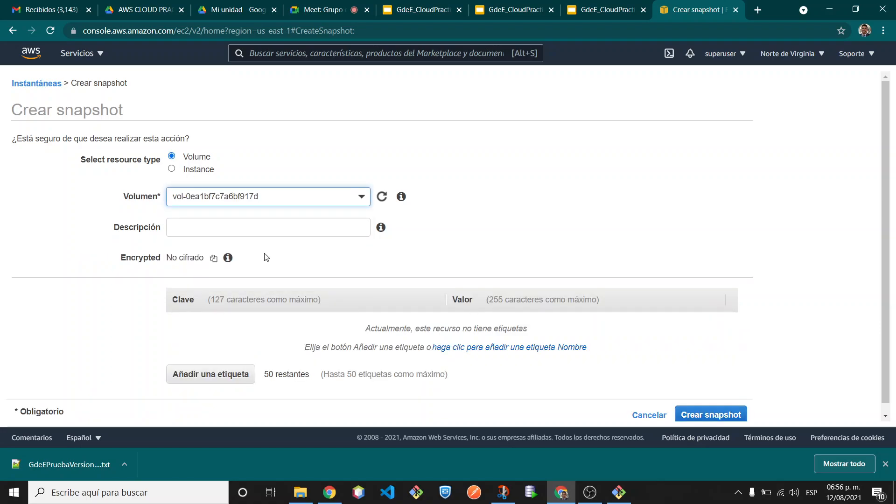
left_click(308, 225)
type("backup")
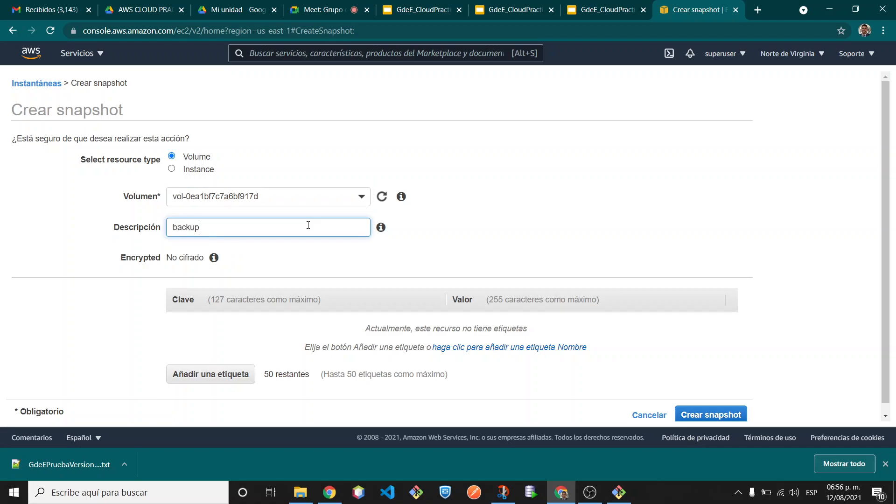
left_click(506, 230)
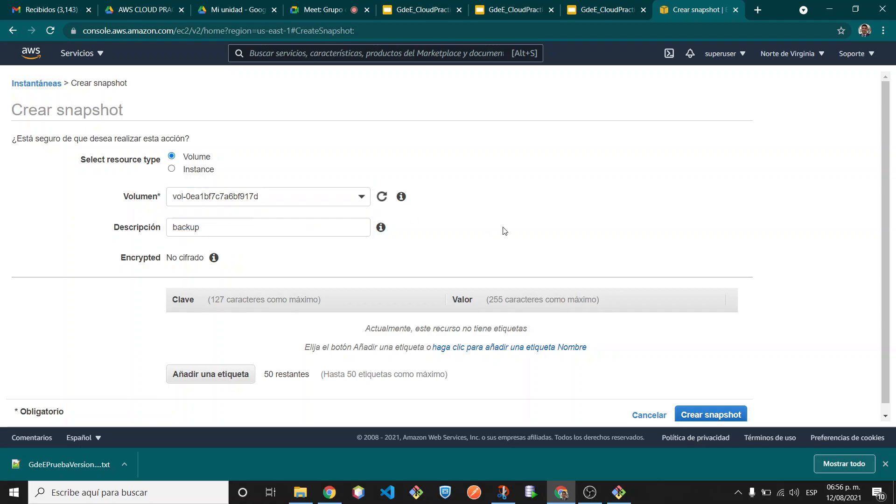
scroll(506, 230, "down", 1)
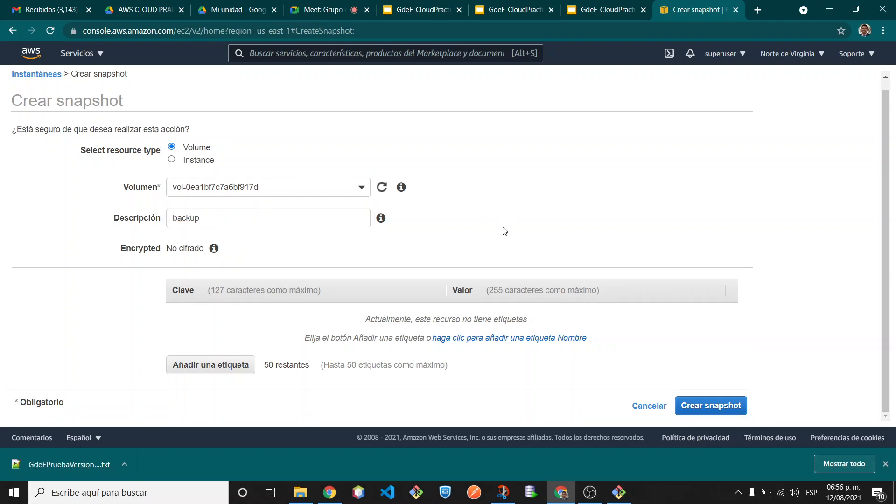
left_click(710, 406)
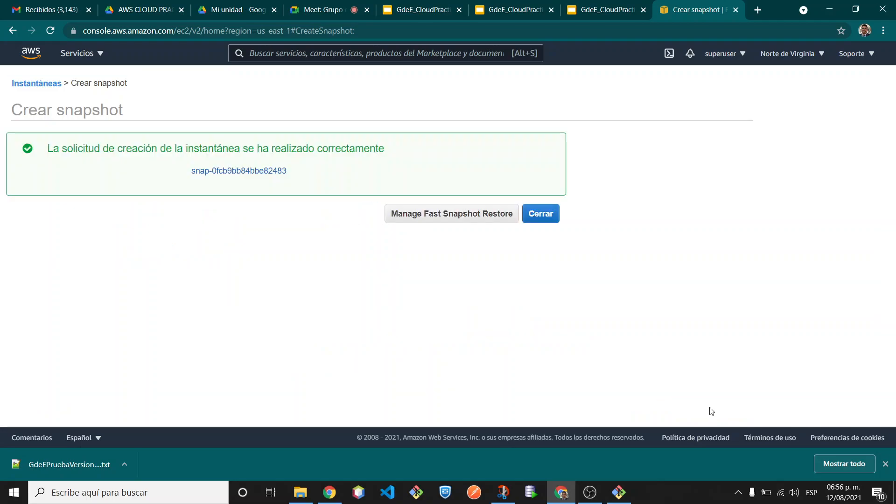
left_click(541, 219)
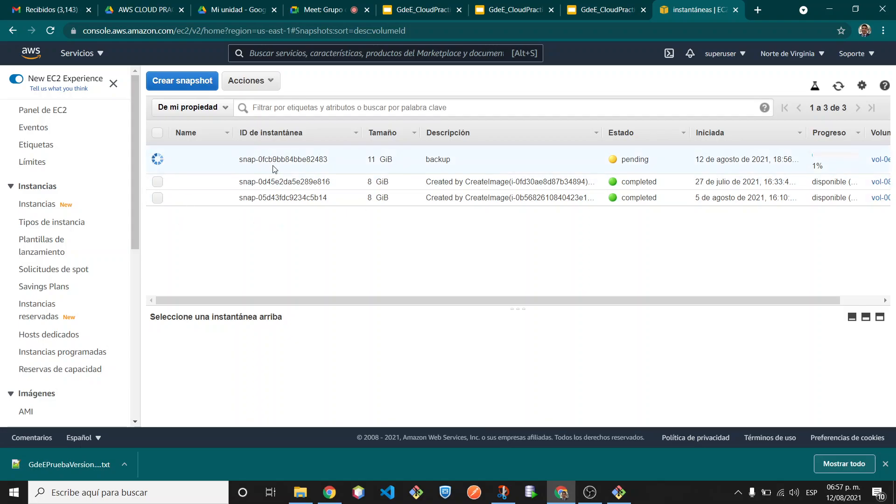
- Create an image named ami-snapshotGdeE from the 8 GiB snapshot snap-0d45e2da5e289e816, keeping the default settings
left_click(158, 182)
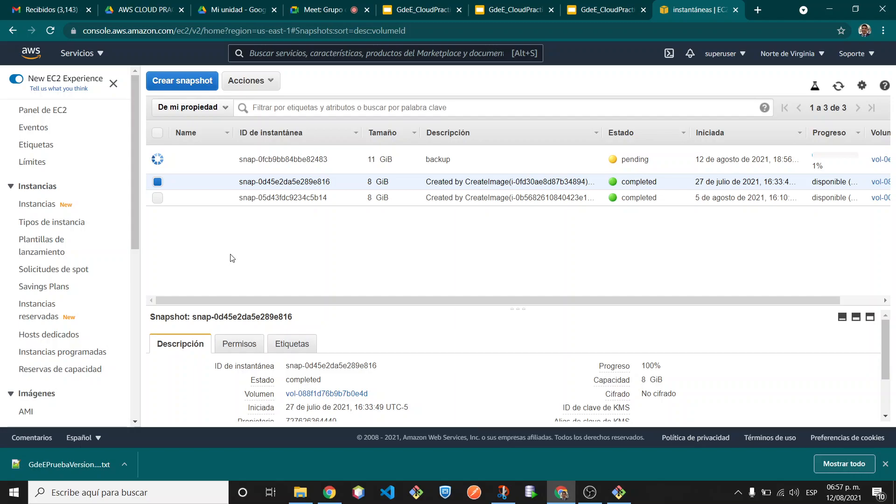
left_click(263, 83)
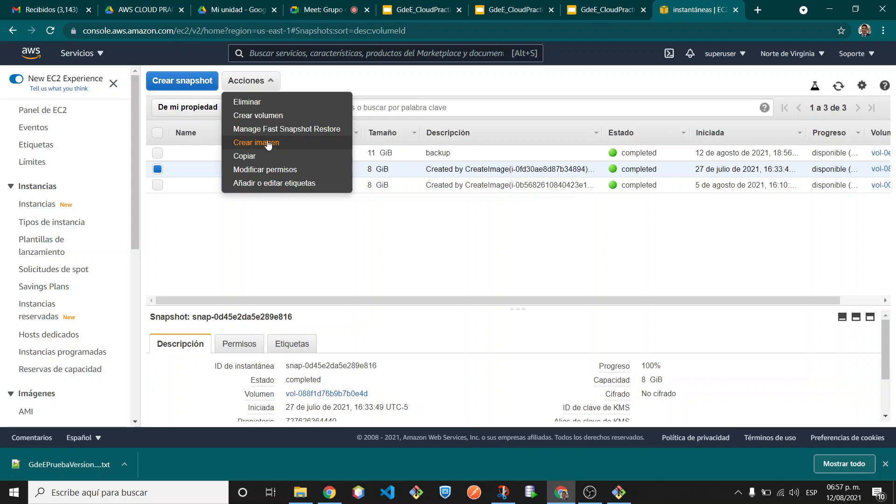
left_click(266, 141)
left_click(357, 112)
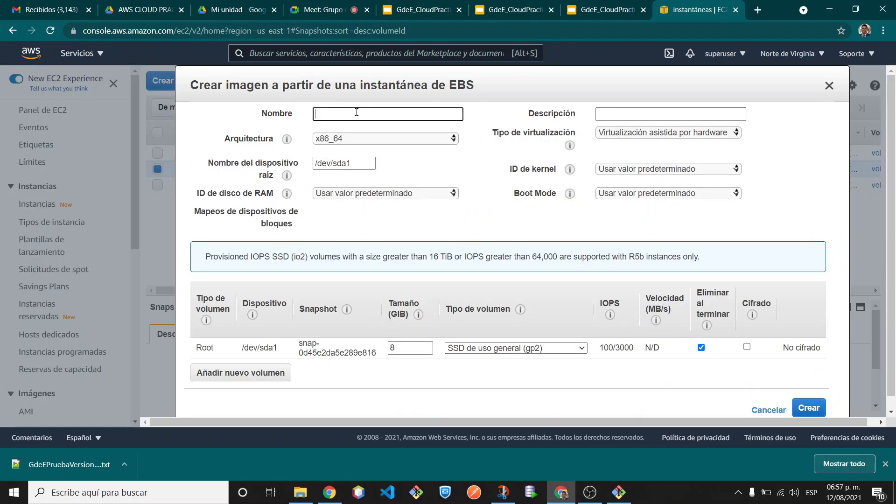
type("ami")
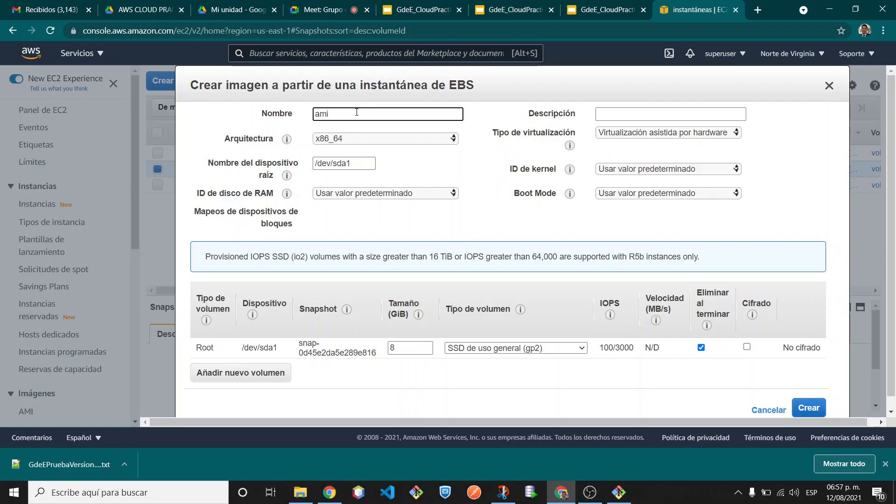
type("-snapshot")
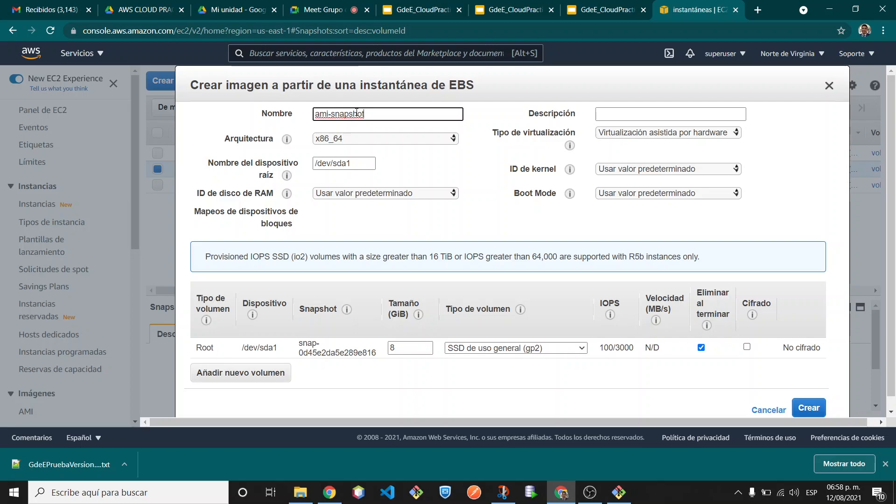
type("GdeE")
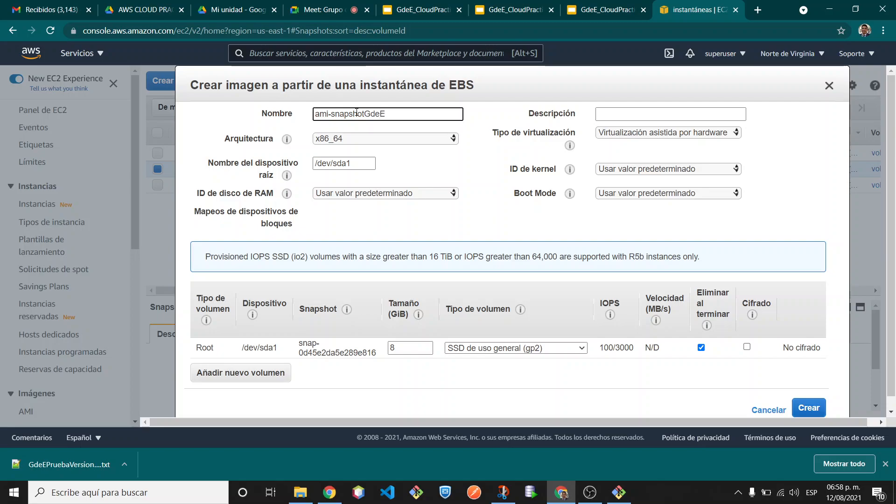
left_click(804, 409)
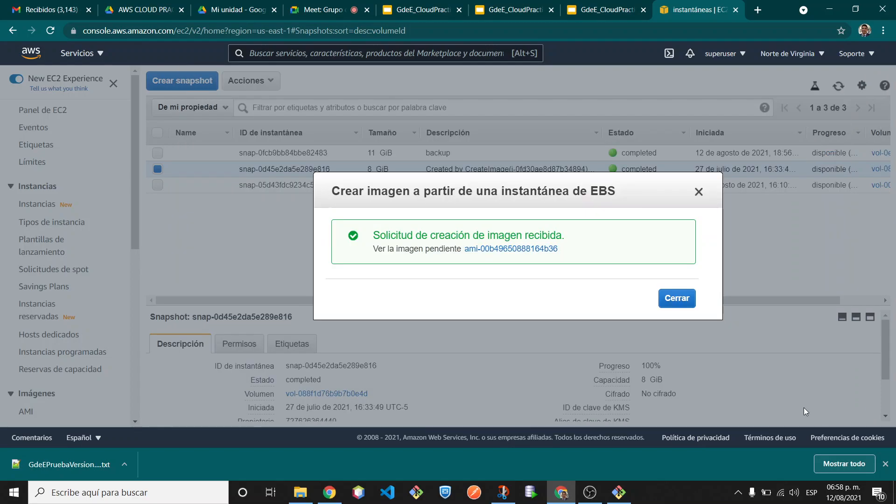
left_click(678, 301)
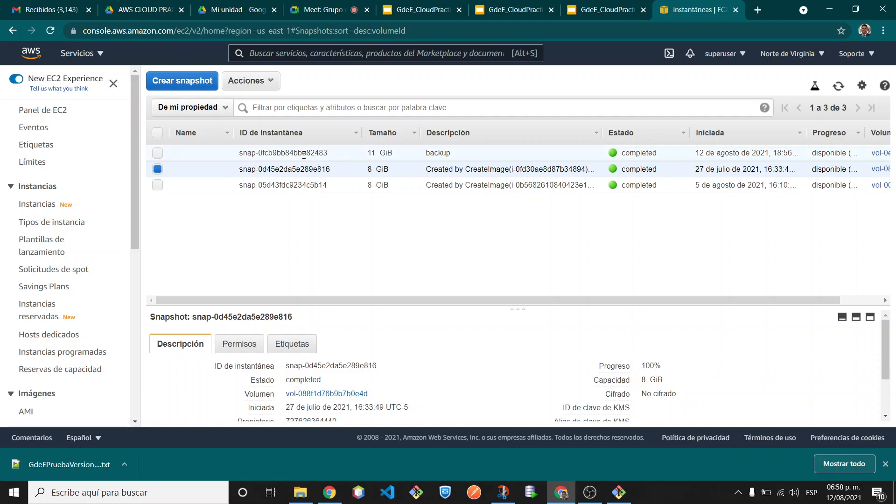
- Open the AMI list and select the ami-snapshotGdeE image to check it
scroll(50, 366, "down", 2)
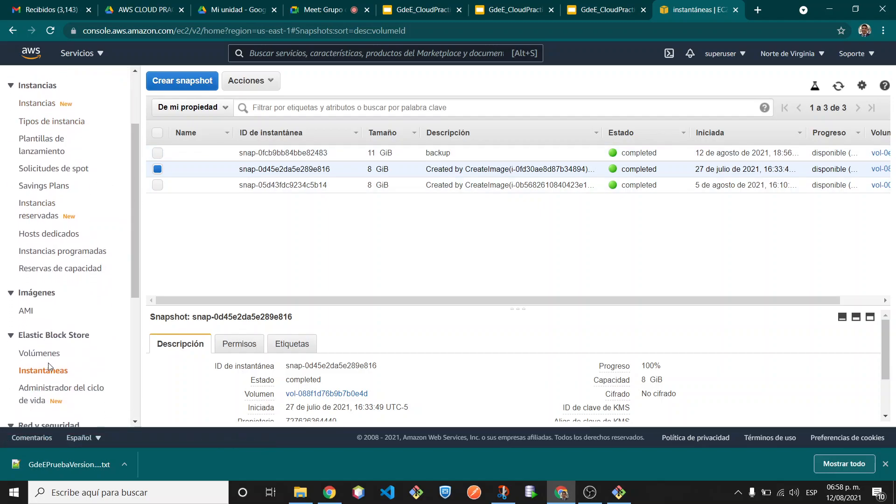
left_click(26, 314)
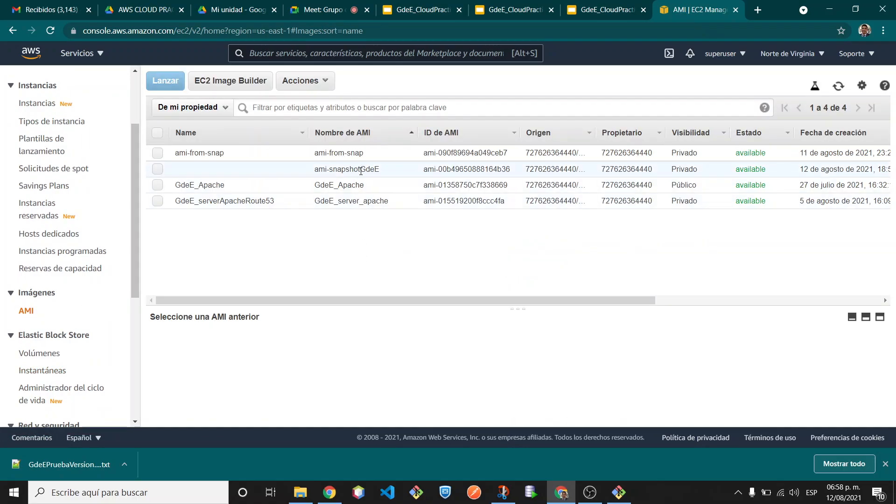
double_click(361, 171)
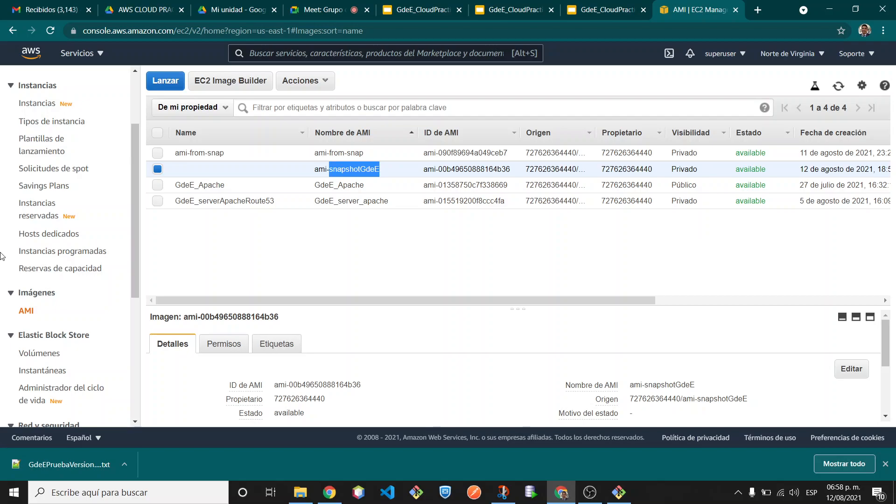
- Request termination of the running instance i-047de3f8f57e217ba and read the warning about its EBS root volume
left_click(46, 104)
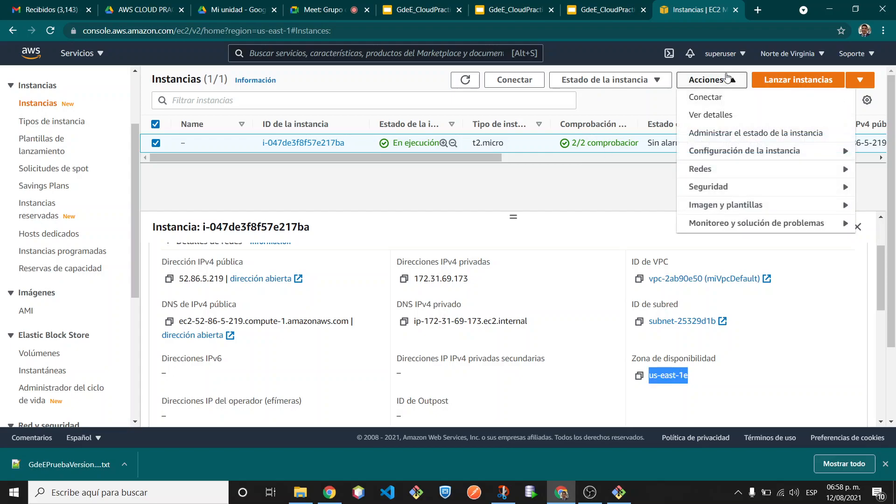
left_click(628, 83)
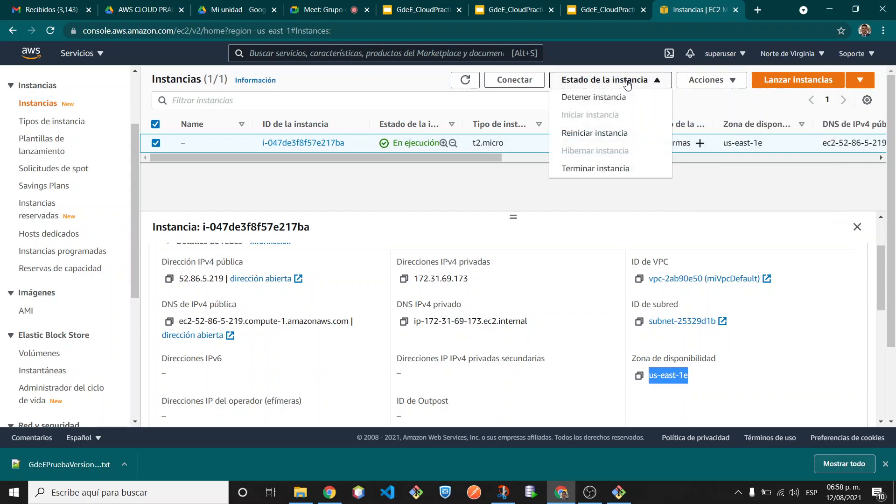
left_click(600, 171)
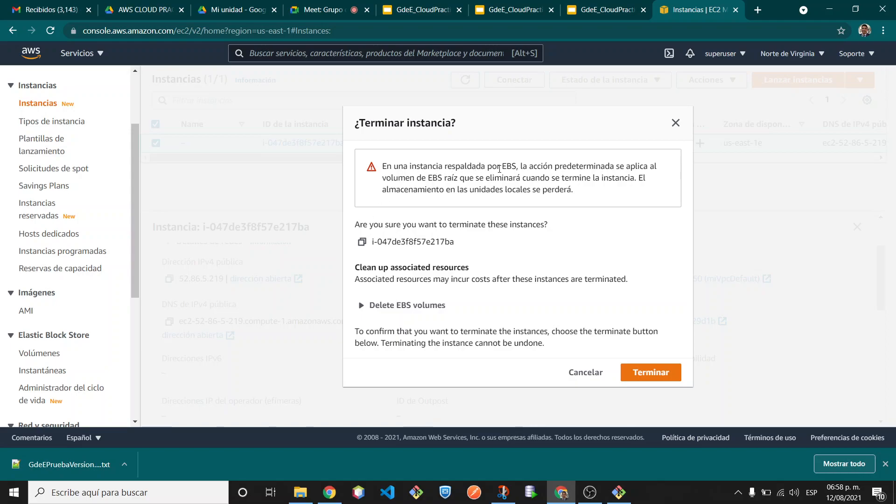
double_click(509, 167)
double_click(465, 167)
double_click(507, 167)
double_click(432, 178)
- Expand the Delete EBS volumes details in the termination dialog and examine which volumes are not set to delete on termination
left_click(362, 306)
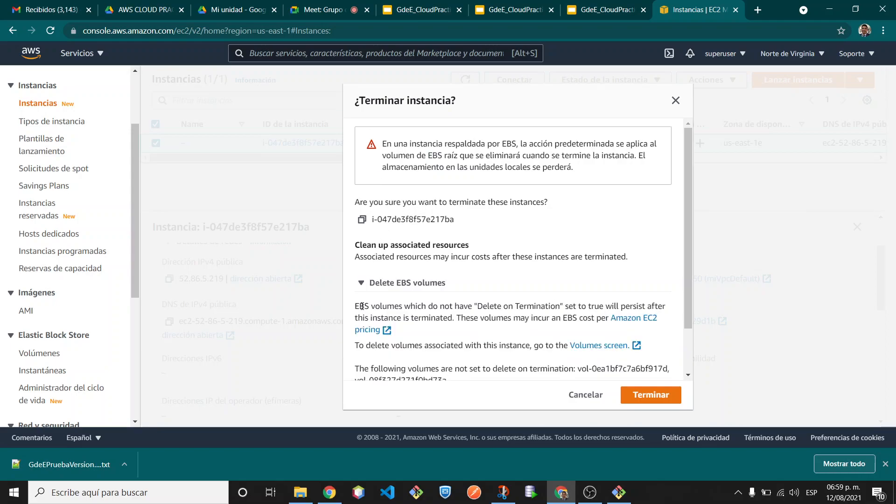
scroll(458, 272, "down", 1)
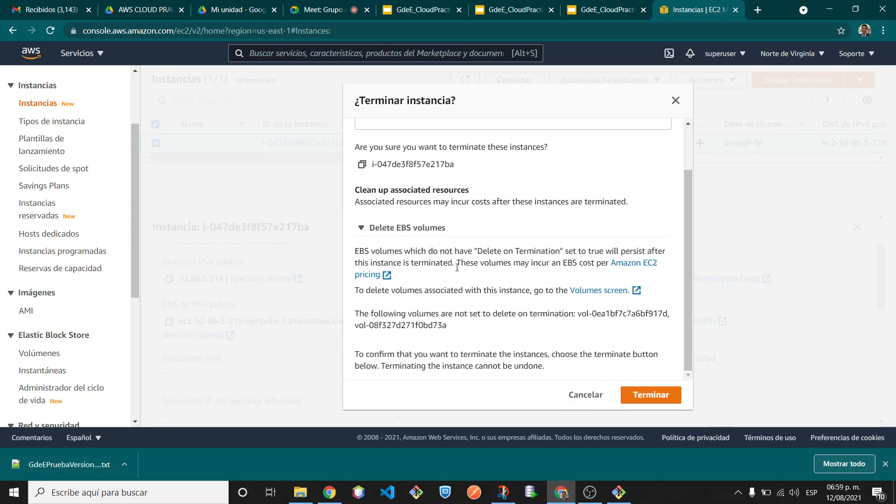
triple_click(606, 313)
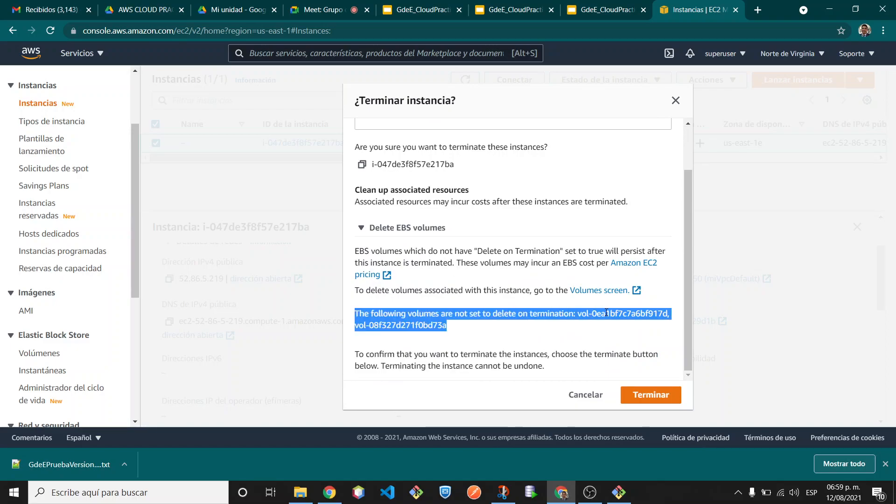
left_click(607, 313)
double_click(620, 315)
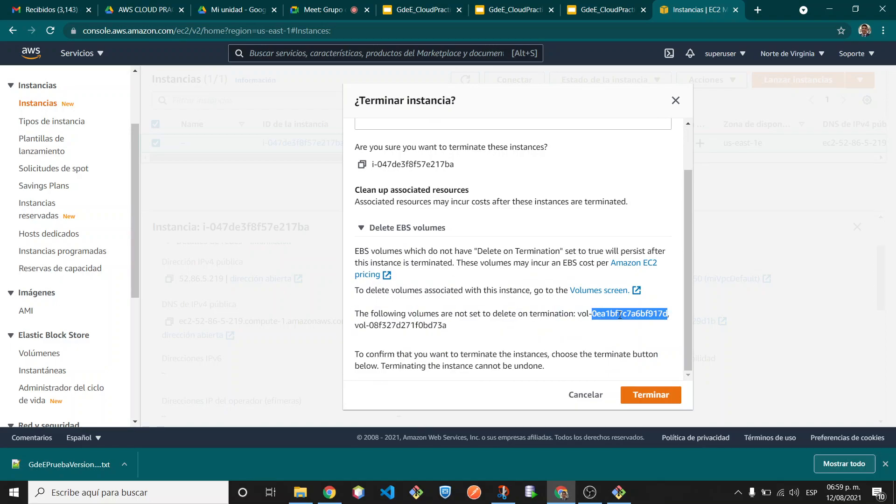
- Review the second volume ID listed in the termination dialog and confirm terminating instance i-047de3f8f57e217ba
double_click(402, 324)
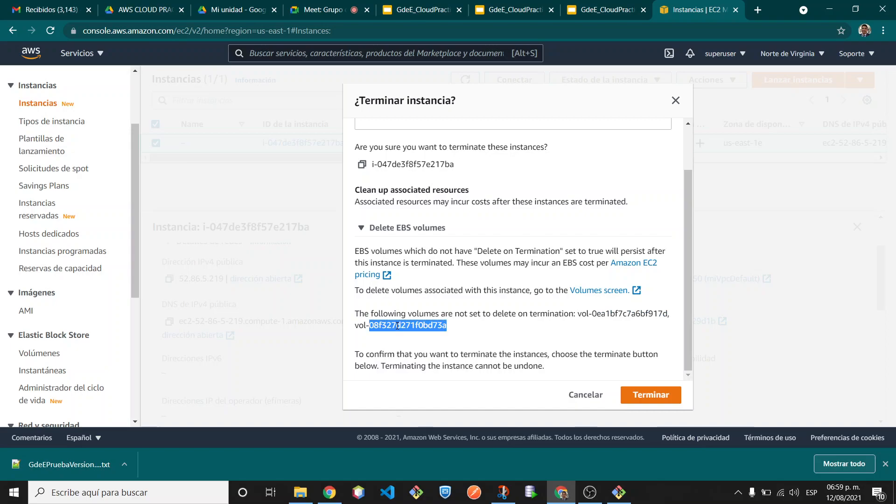
left_click(642, 353)
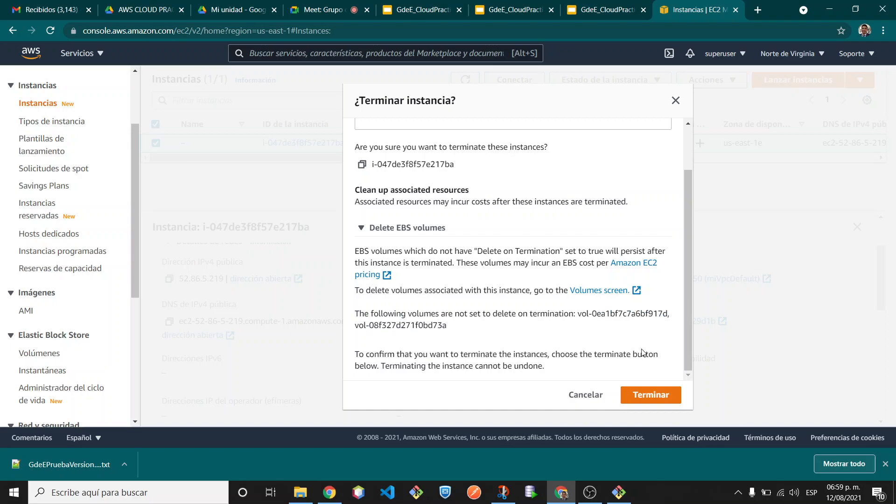
left_click(655, 395)
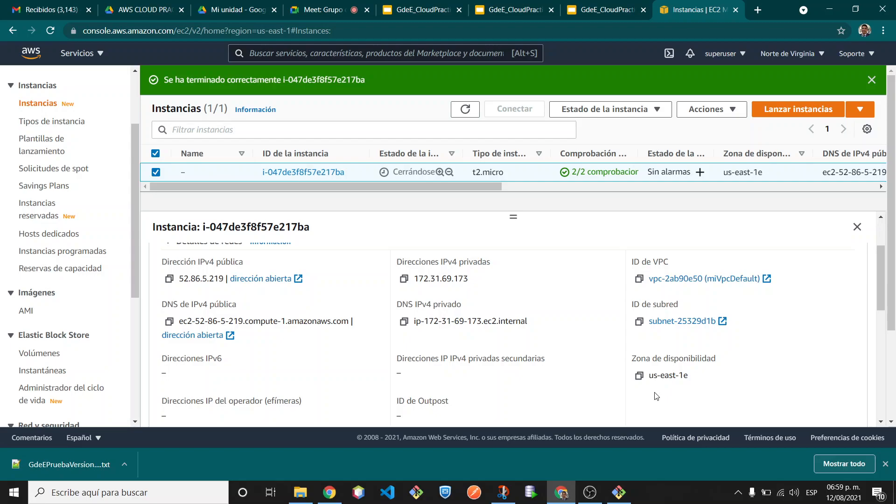
- Open the refreshed EBS volumes list and check which actions are available for the 11 GiB and 12 GiB volumes
left_click(38, 355)
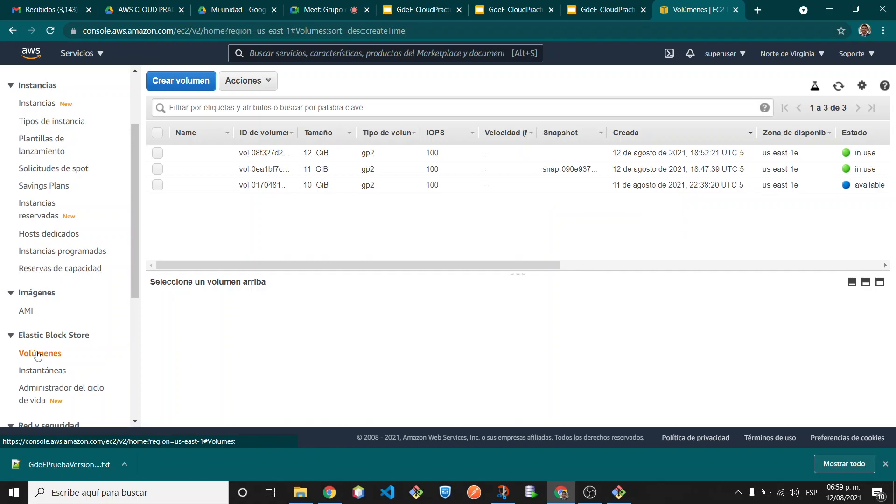
left_click(37, 356)
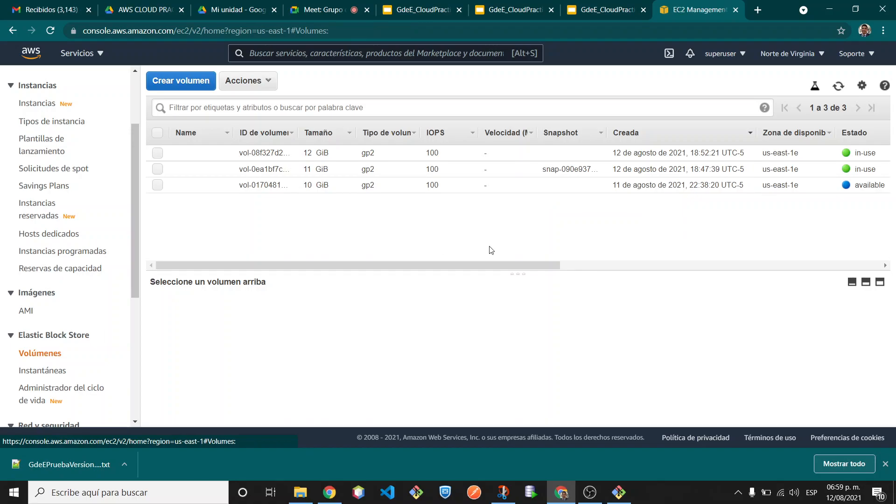
left_click(839, 86)
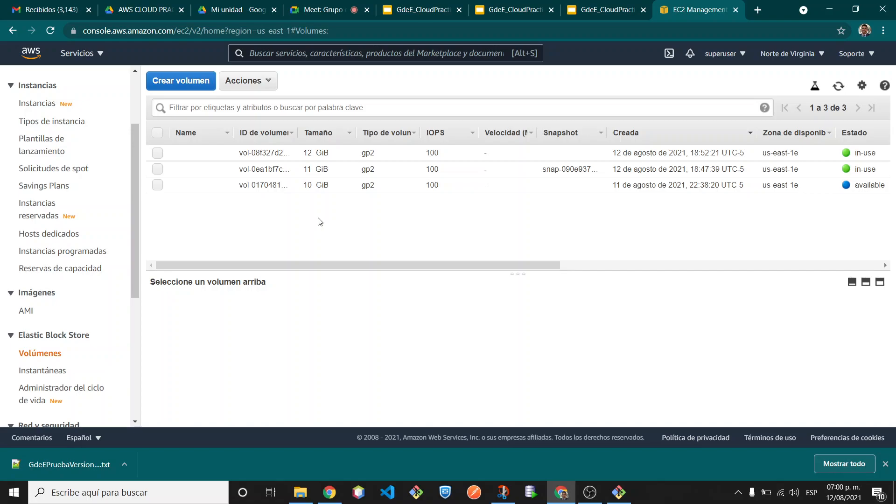
left_click(157, 170)
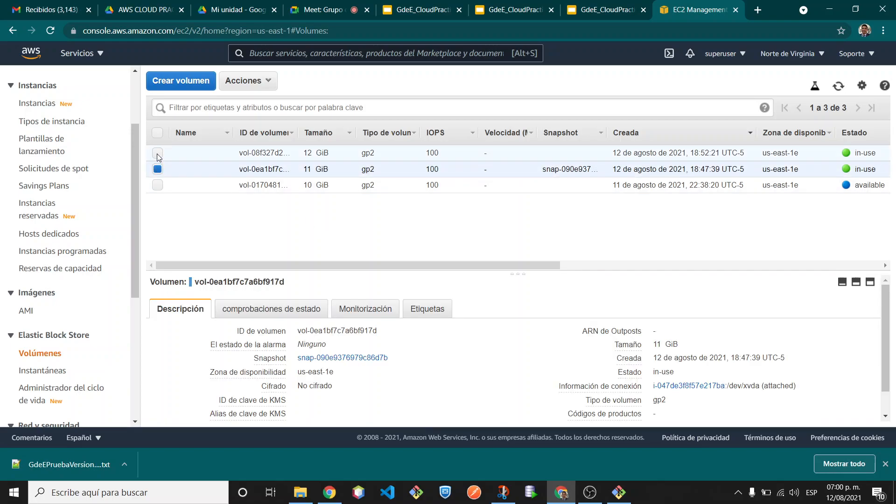
left_click(157, 153)
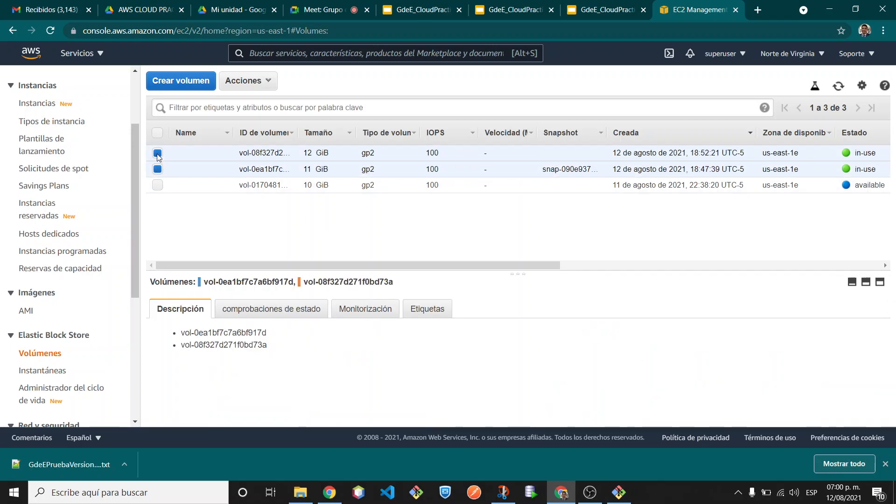
left_click(245, 87)
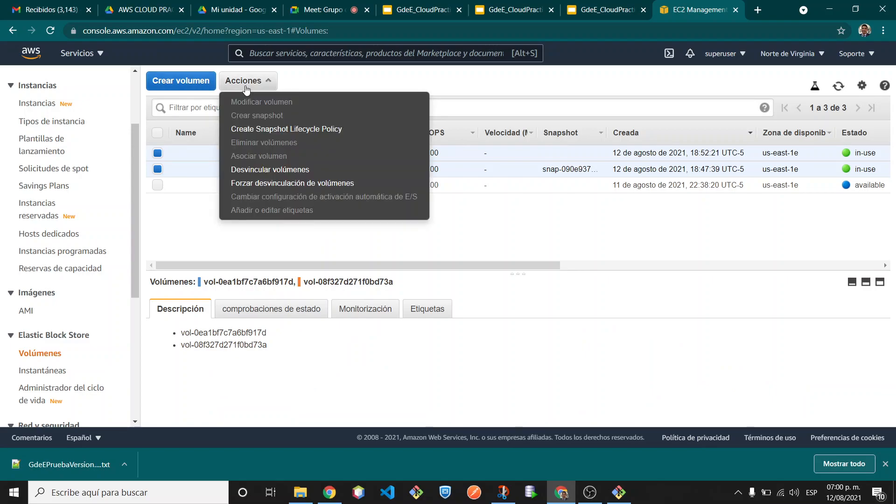
left_click(161, 220)
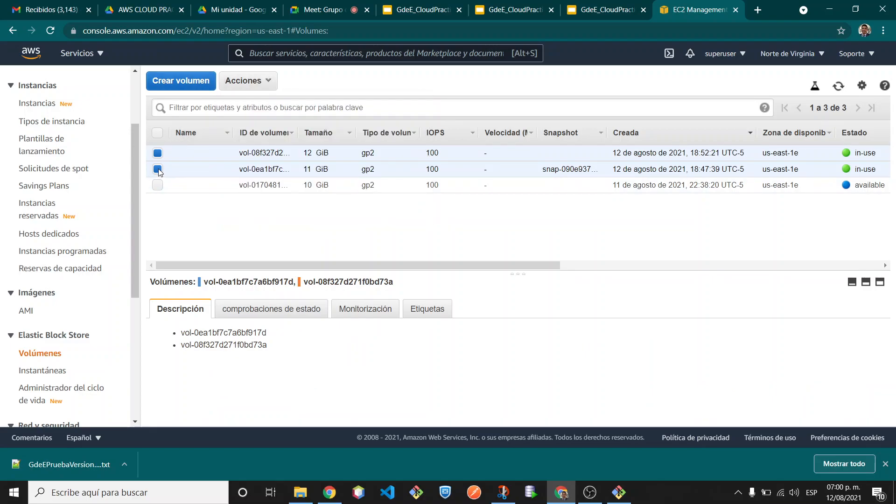
left_click(158, 170)
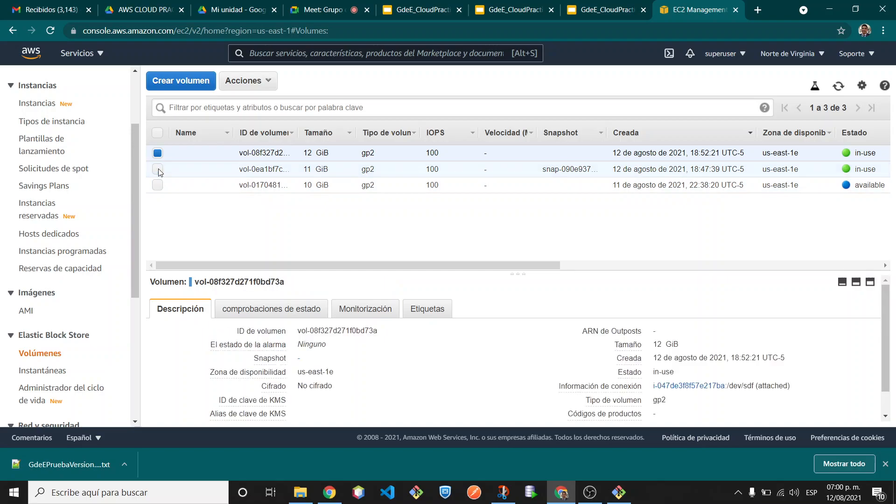
left_click(258, 86)
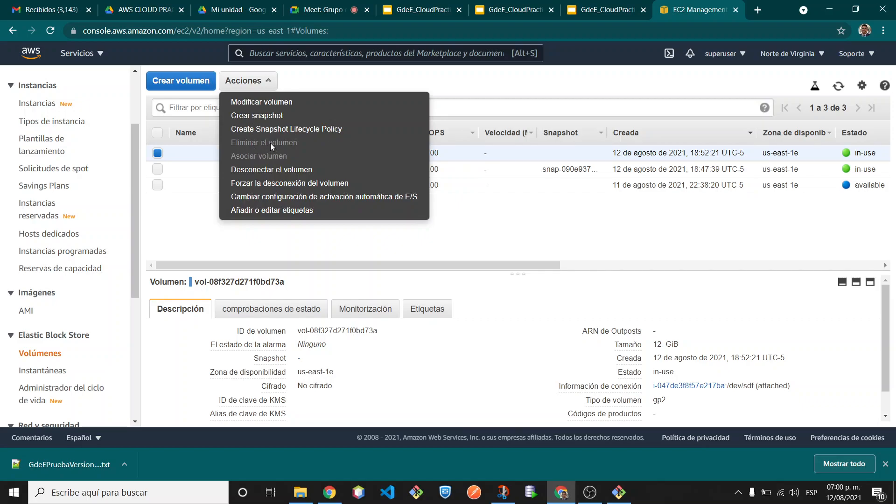
left_click(198, 220)
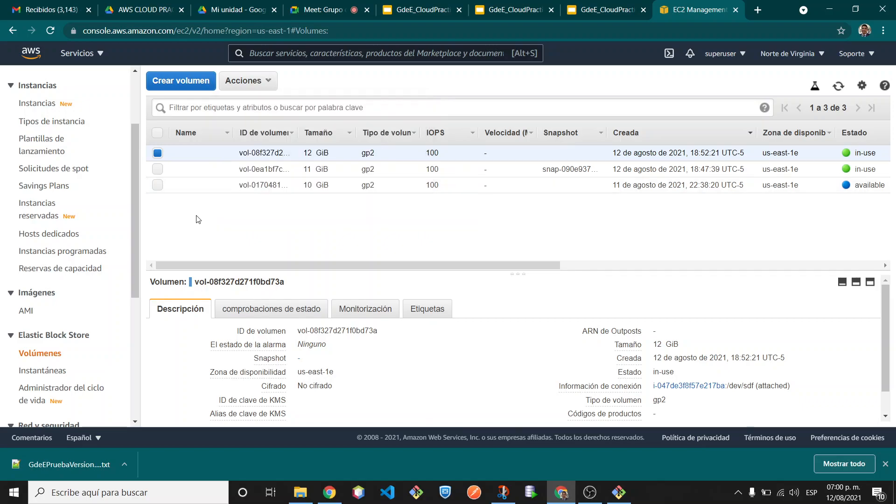
- Return to the instances list and refresh it to check the state of i-047de3f8f57e217ba
left_click(55, 106)
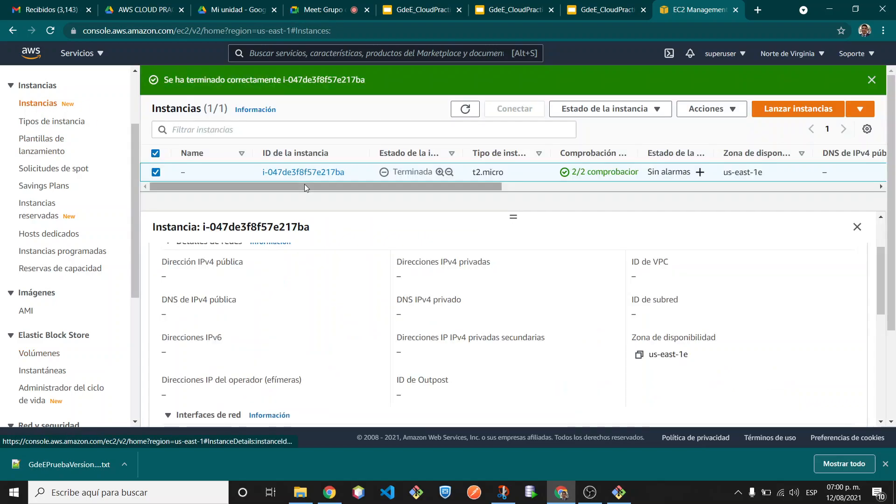
left_click(459, 111)
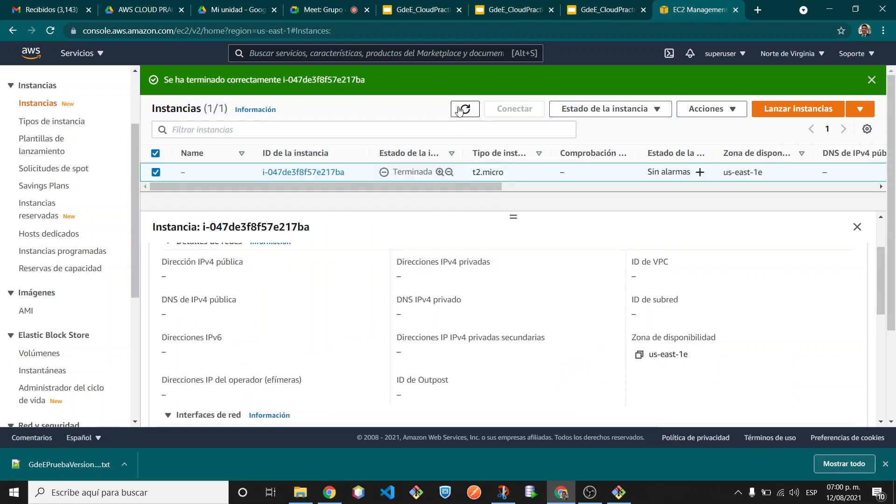
- Delete the 11 GiB EBS volume vol-0ea1bf7c7a6bf917d from the volumes list and confirm the deletion
left_click(41, 355)
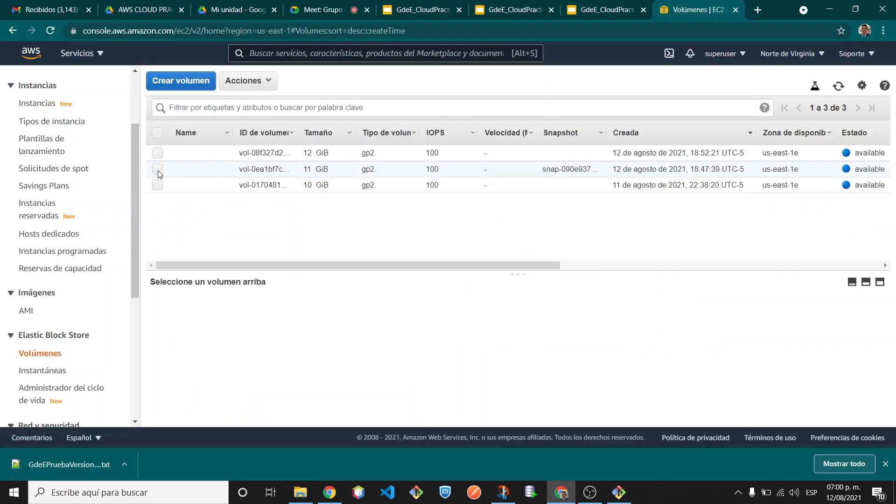
left_click(158, 169)
left_click(268, 83)
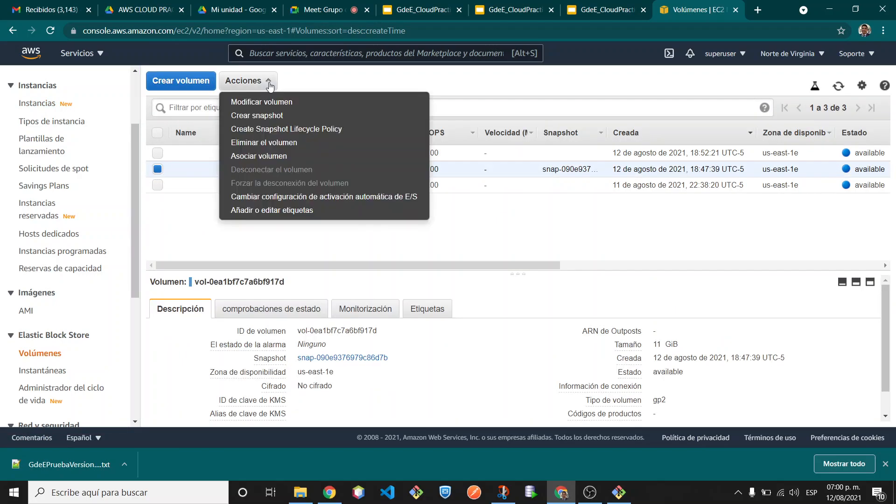
left_click(254, 143)
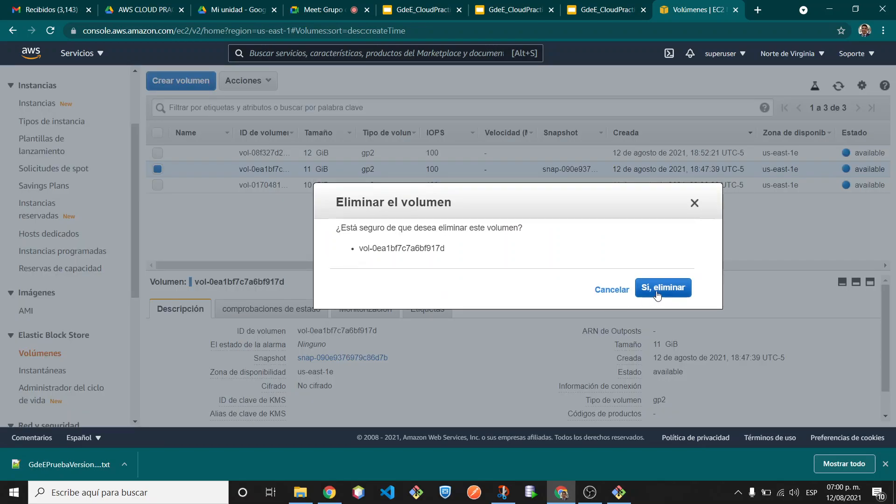
left_click(672, 289)
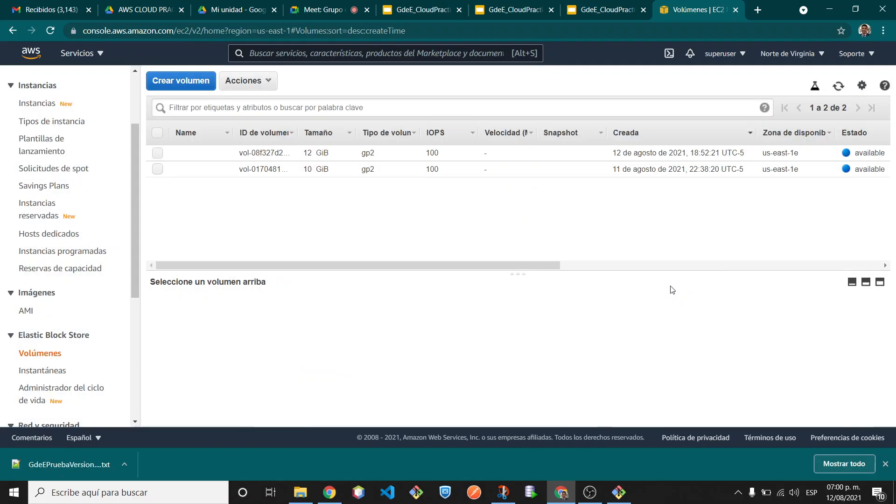
- Delete the 12 GiB EBS volume vol-08f327d271f0bd73a and confirm the deletion
left_click(157, 153)
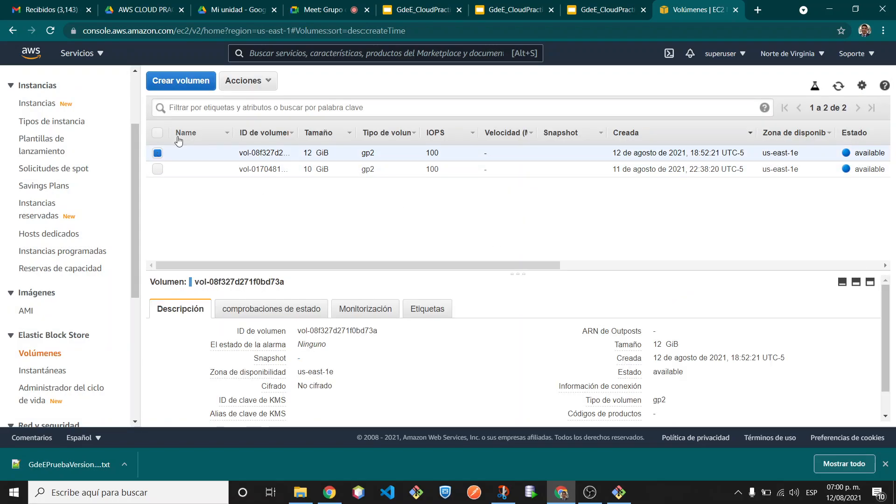
left_click(275, 88)
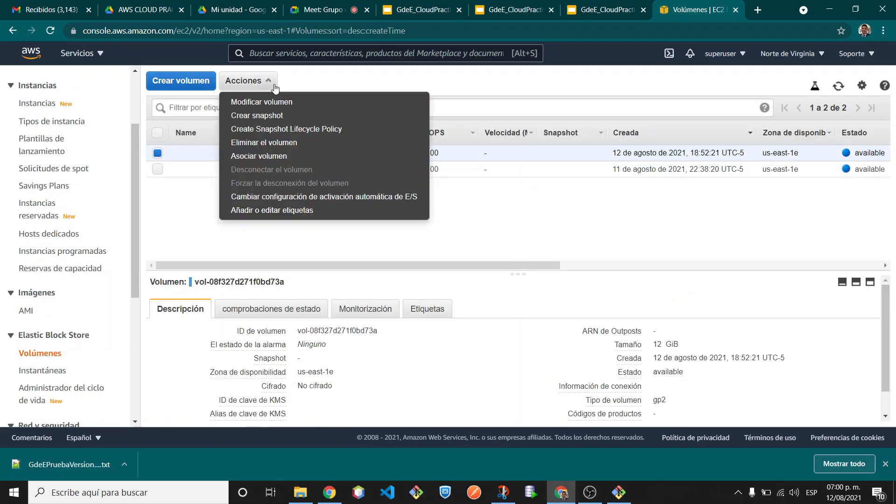
left_click(290, 143)
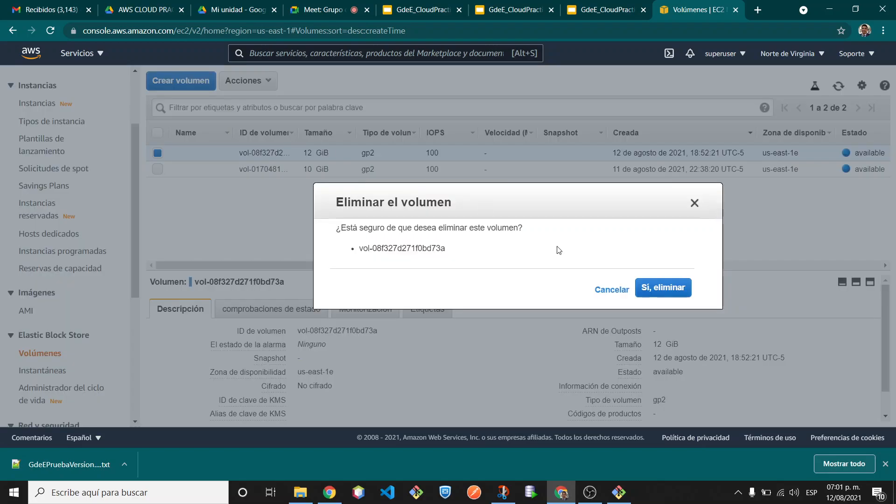
left_click(653, 294)
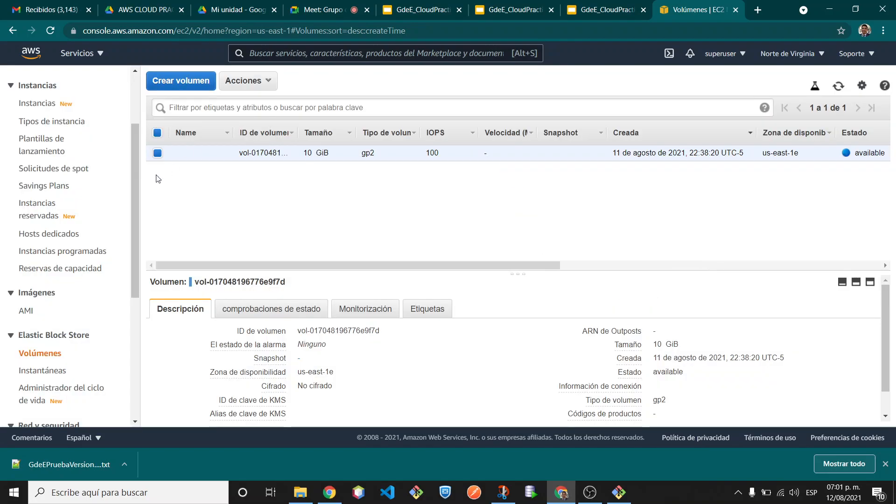
left_click(260, 80)
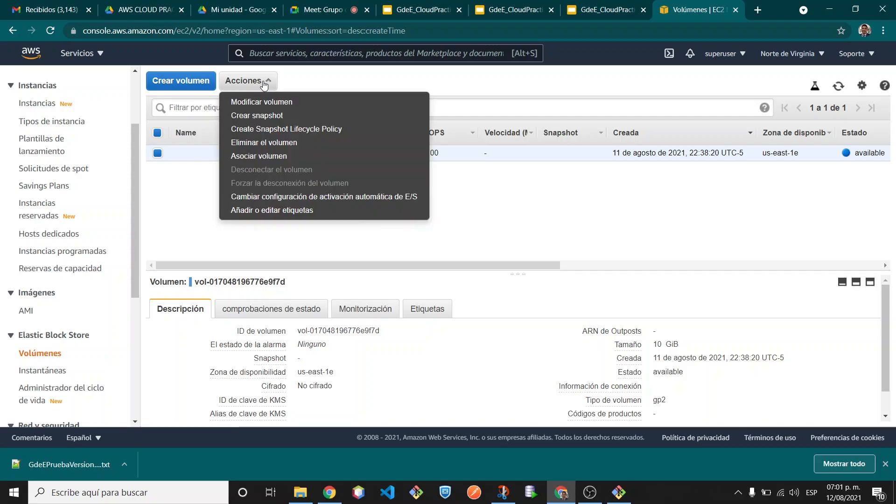
left_click(282, 143)
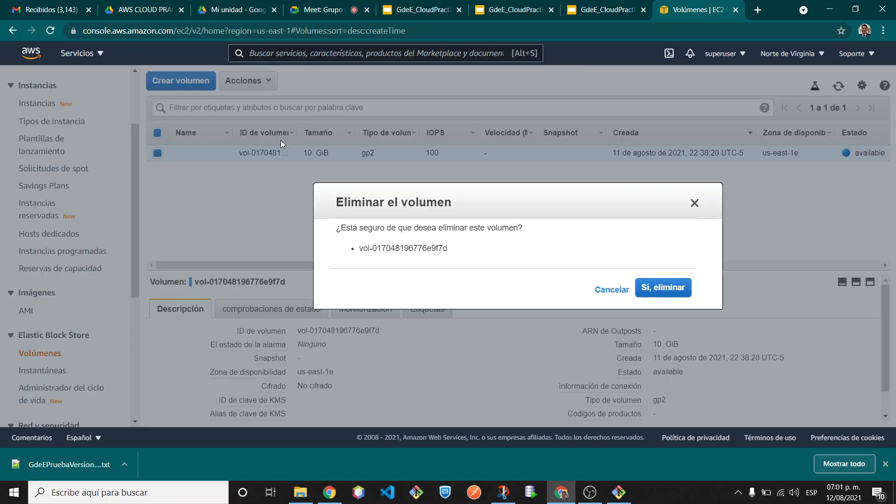
left_click(664, 288)
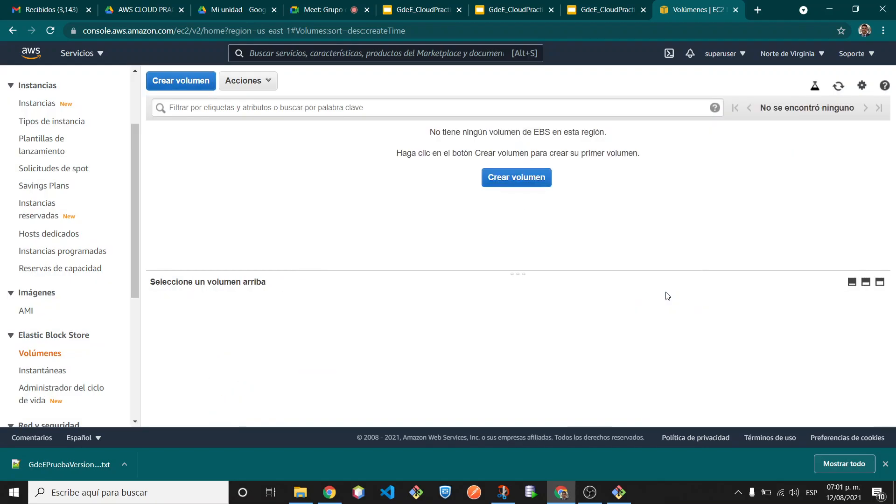
- Open the snapshots list and delete the 11 GiB snapshot described as backup, confirming the deletion
left_click(43, 370)
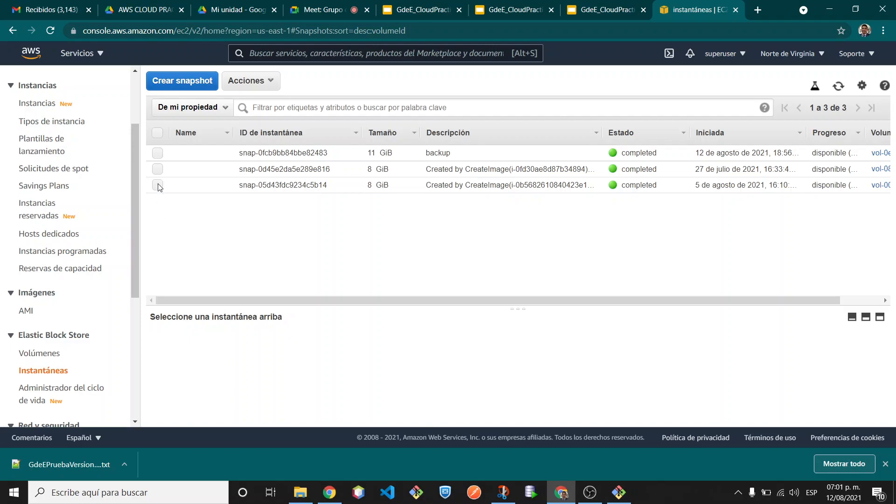
left_click(158, 154)
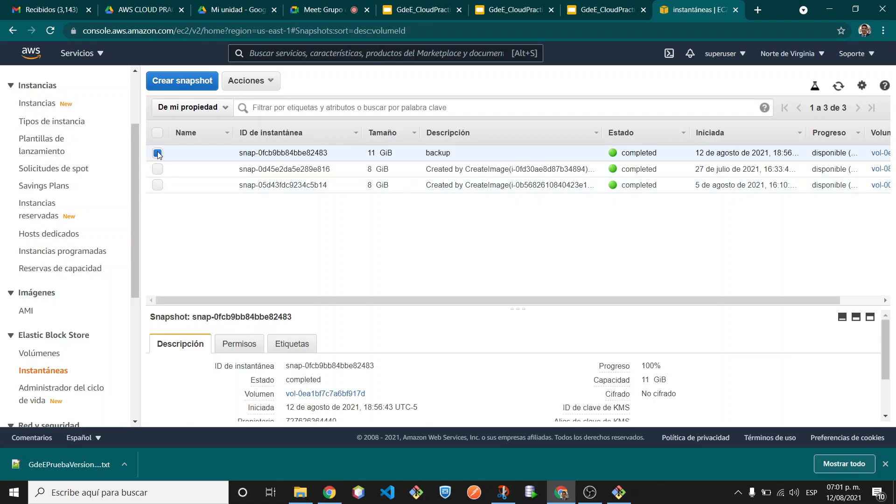
left_click(263, 84)
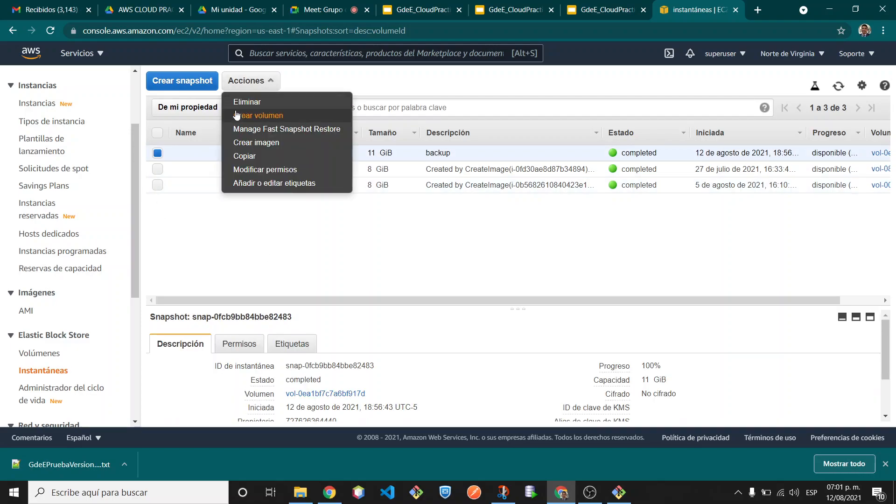
left_click(257, 102)
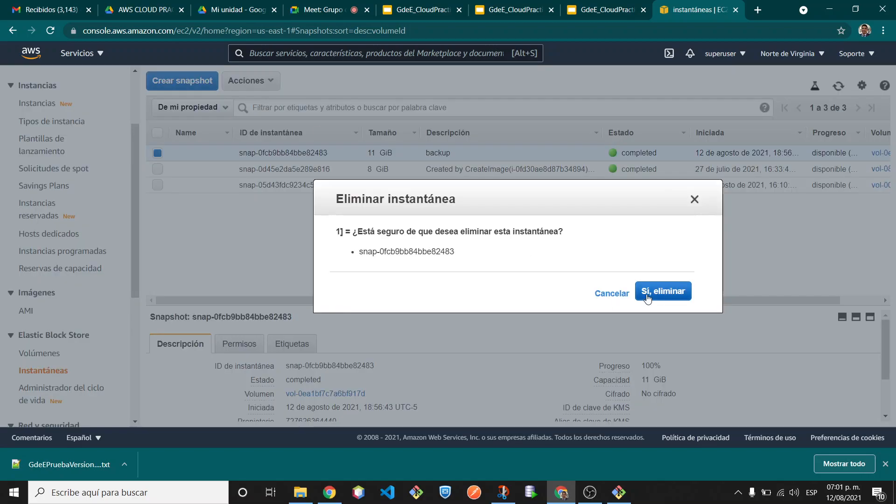
left_click(667, 293)
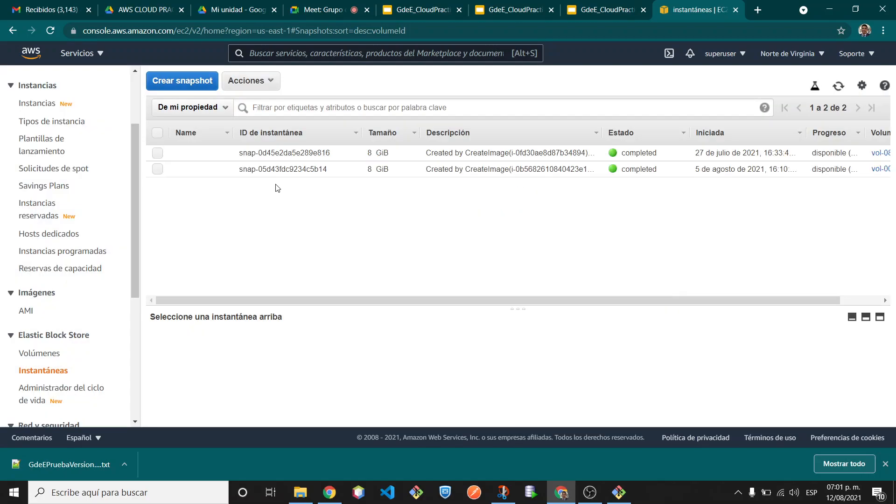
- Try to delete the 8 GiB snapshot snap-0d45e2da5e289e816 and read the response in the deletion dialog
left_click(158, 155)
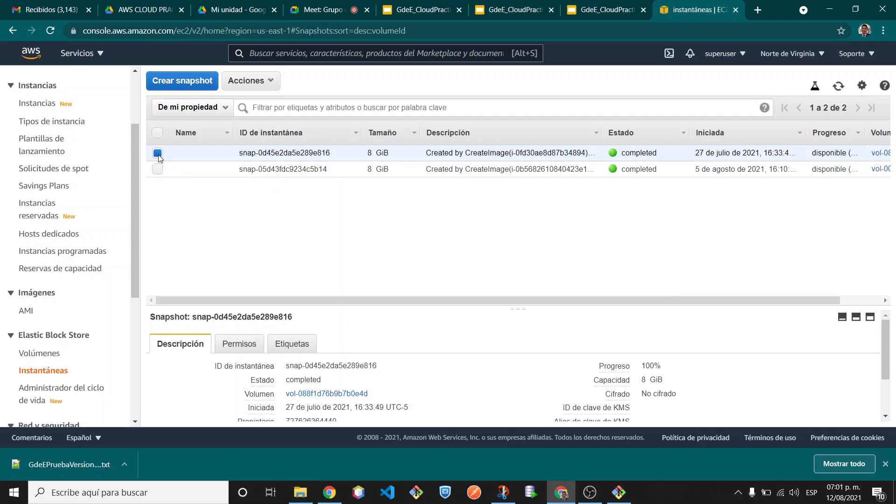
left_click(250, 84)
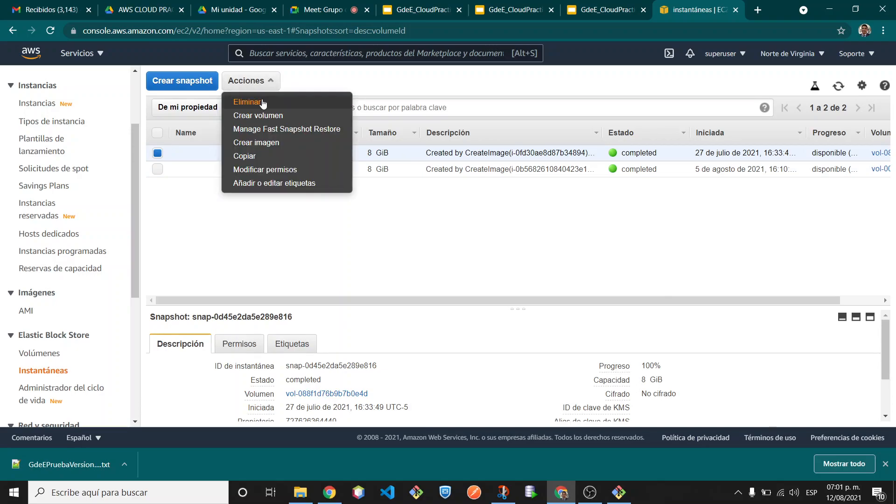
left_click(260, 101)
left_click(663, 291)
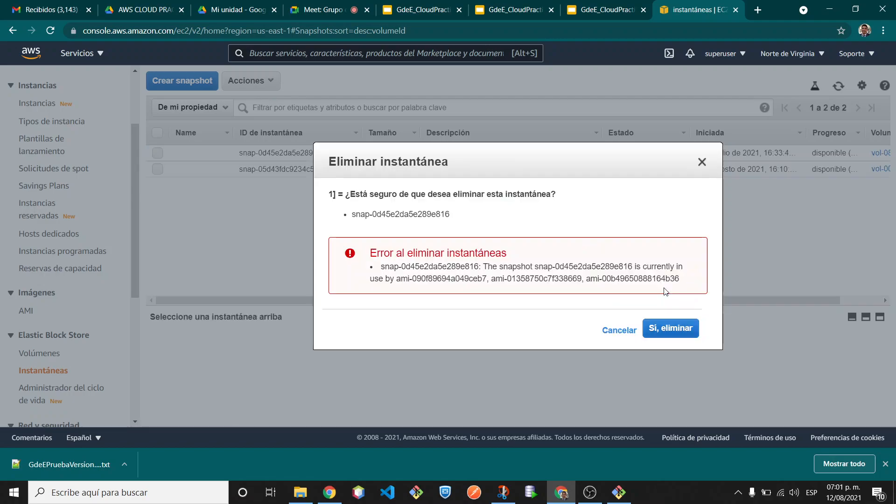
triple_click(443, 269)
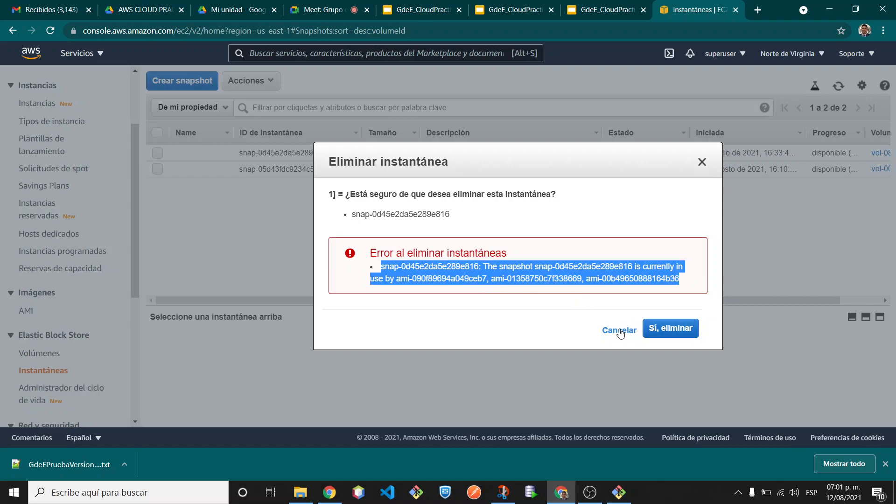
- Retry deleting the 8 GiB snapshot snap-0d45e2da5e289e816, and dismiss the deletion dialog
left_click(680, 328)
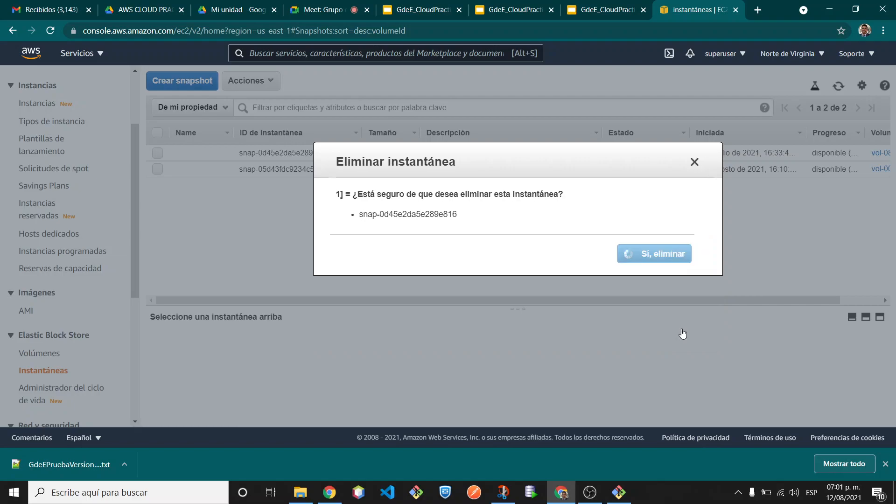
left_click(617, 330)
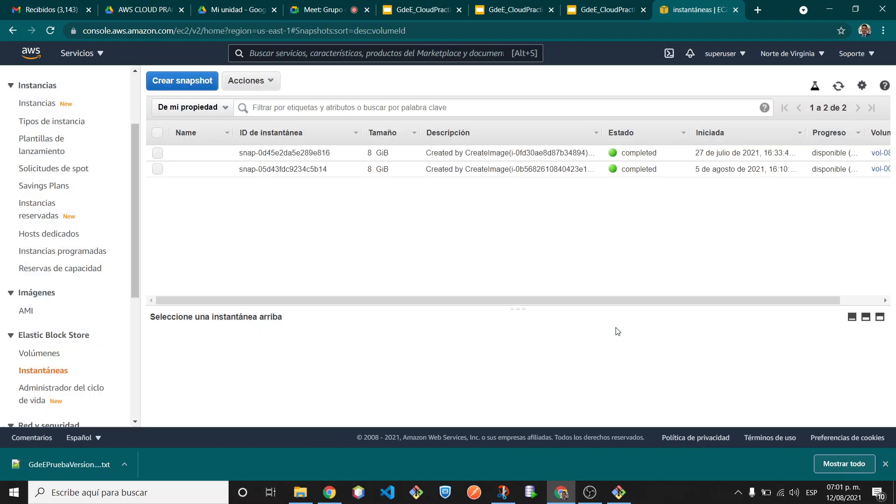
- Try to delete the 8 GiB snapshot snap-05d43fdc9234c5b14, retry the confirmation once, and close the deletion dialog
left_click(158, 169)
left_click(267, 82)
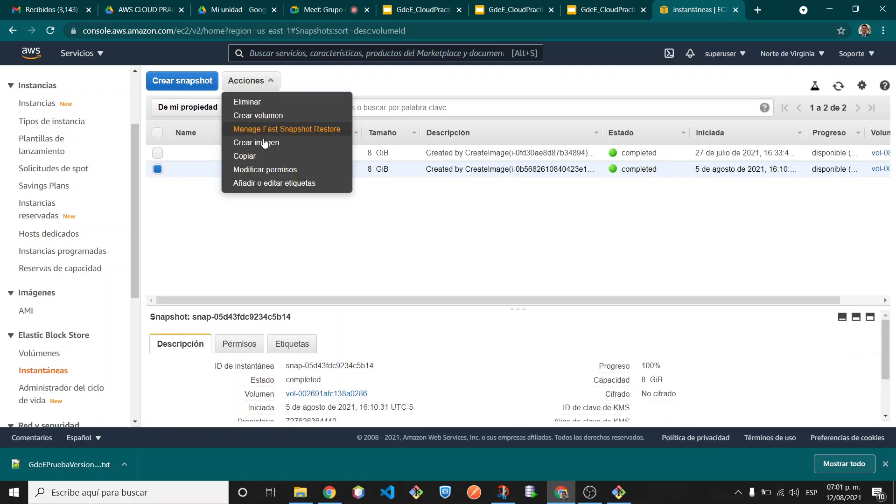
left_click(259, 102)
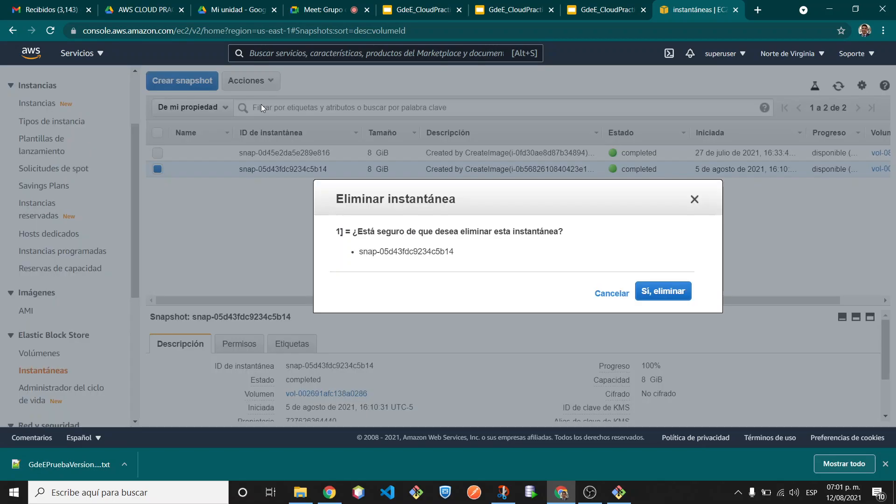
left_click(663, 294)
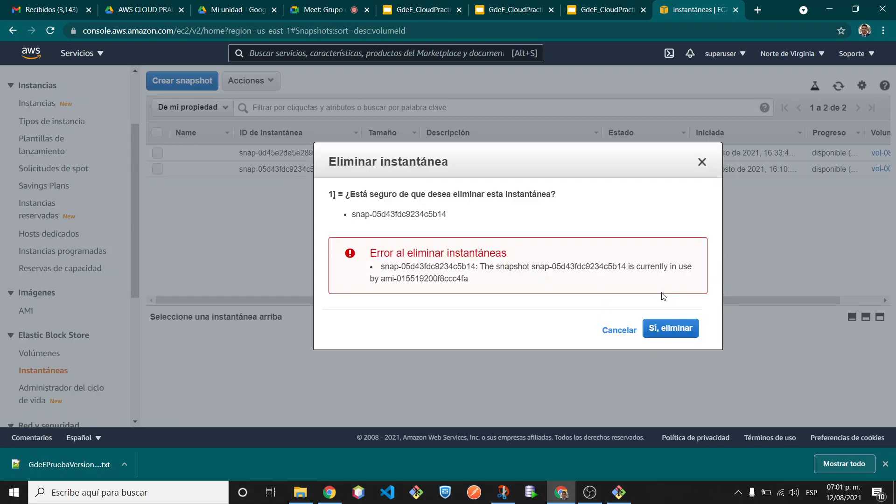
left_click(675, 335)
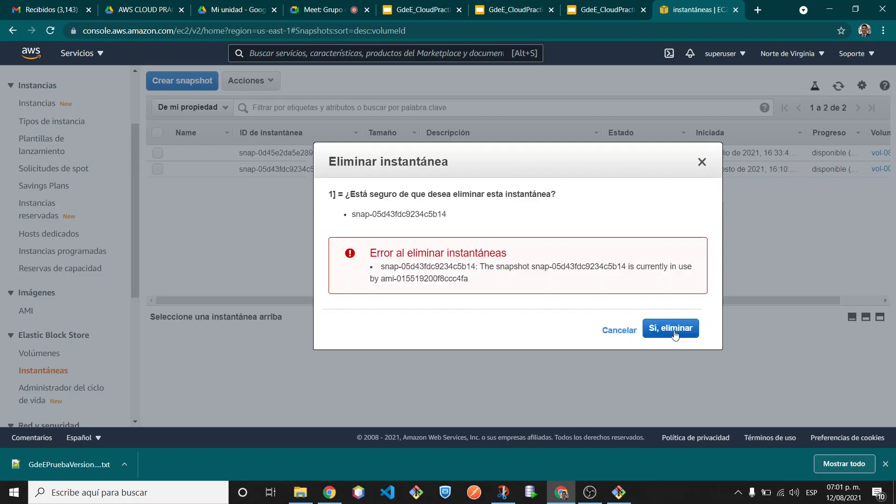
left_click(703, 162)
- Compare the owned AMIs list with the remaining snapshots, returning to the AMIs list
left_click(25, 313)
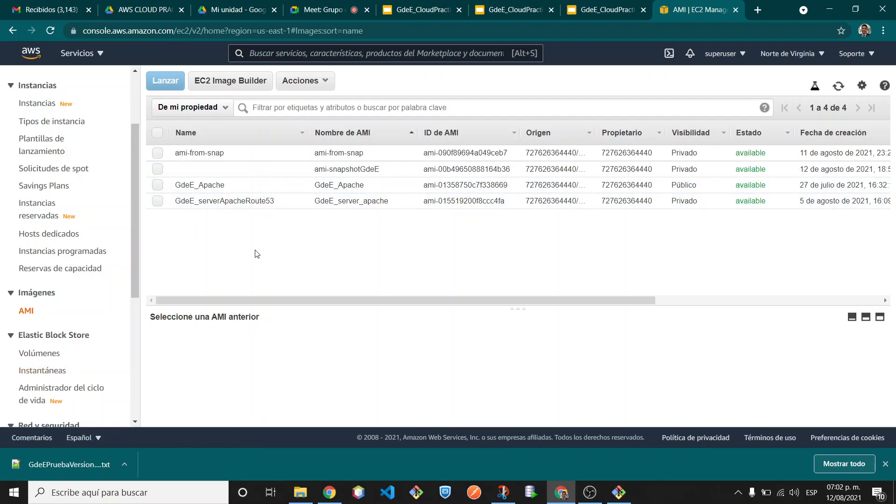
left_click(42, 374)
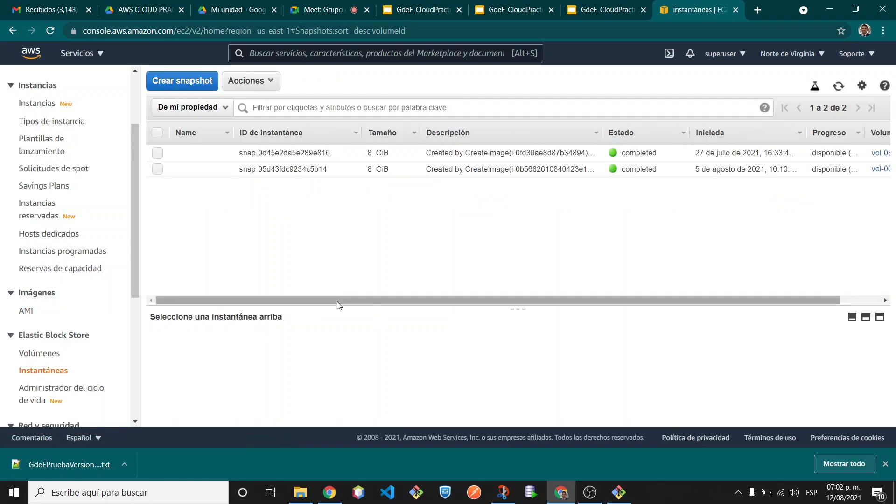
left_click(27, 312)
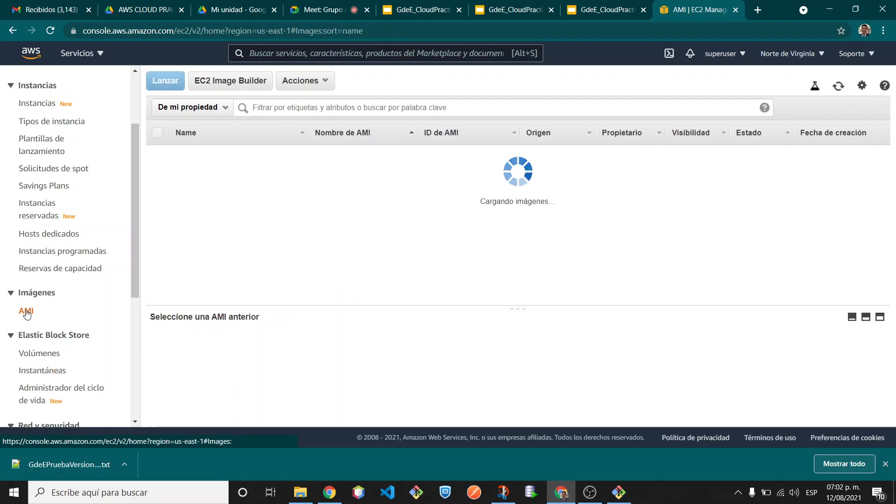
- Examine the details of the owned AMIs, including GdeE_Apache, and check which snapshot GdeE_serverApacheRoute53 uses as its block device
left_click(158, 154)
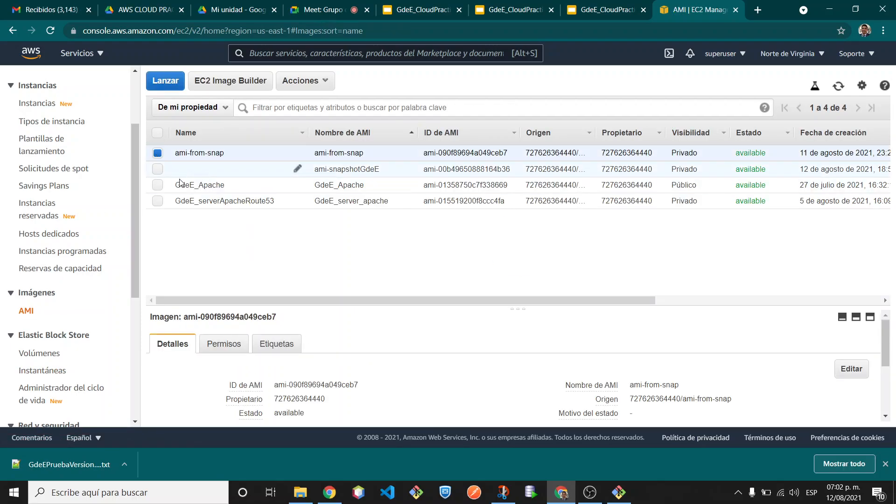
left_click(160, 153)
left_click(161, 170)
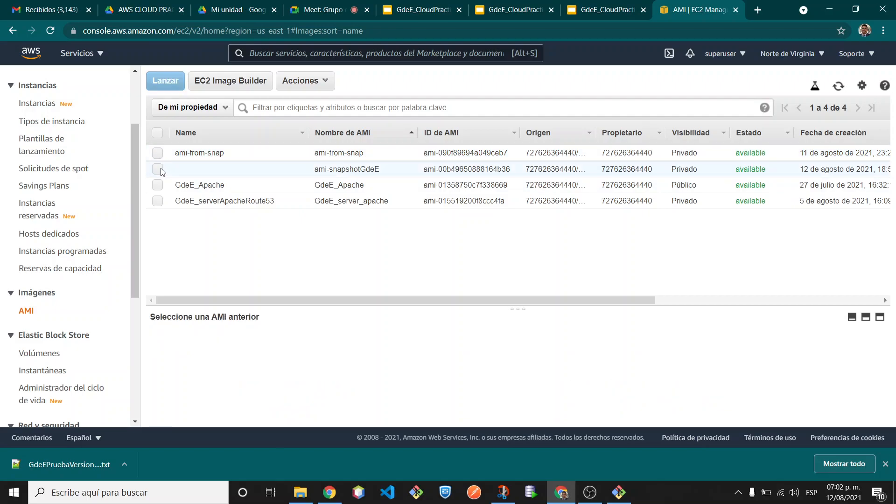
left_click(158, 169)
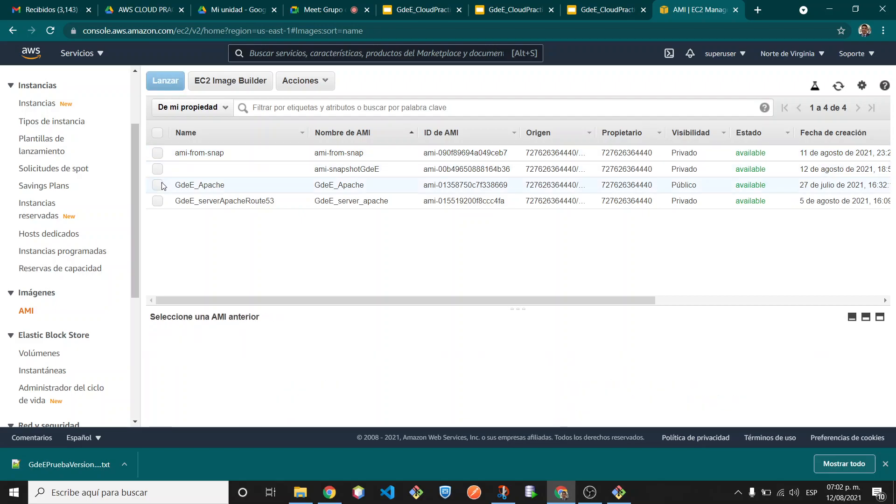
left_click(159, 185)
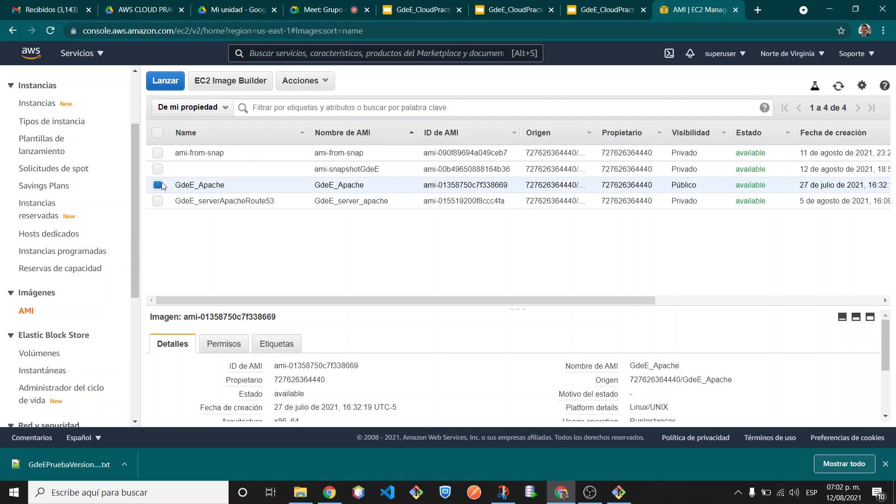
scroll(519, 395, "down", 1)
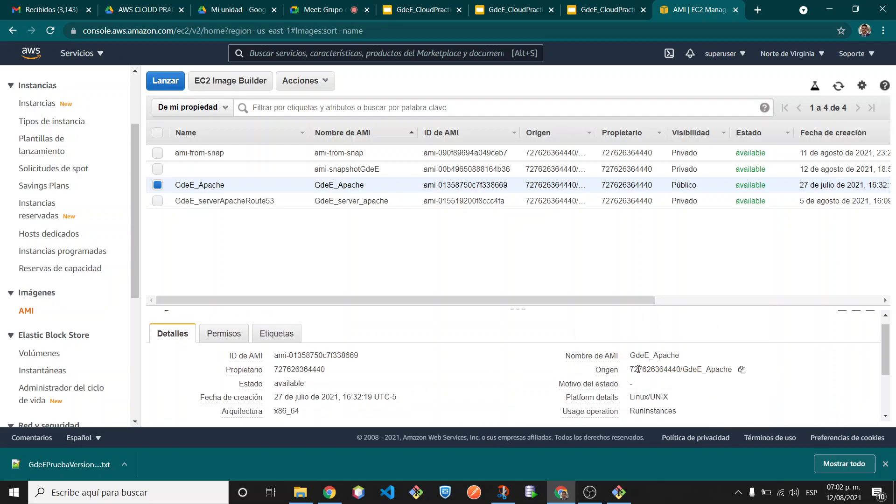
left_click(159, 187)
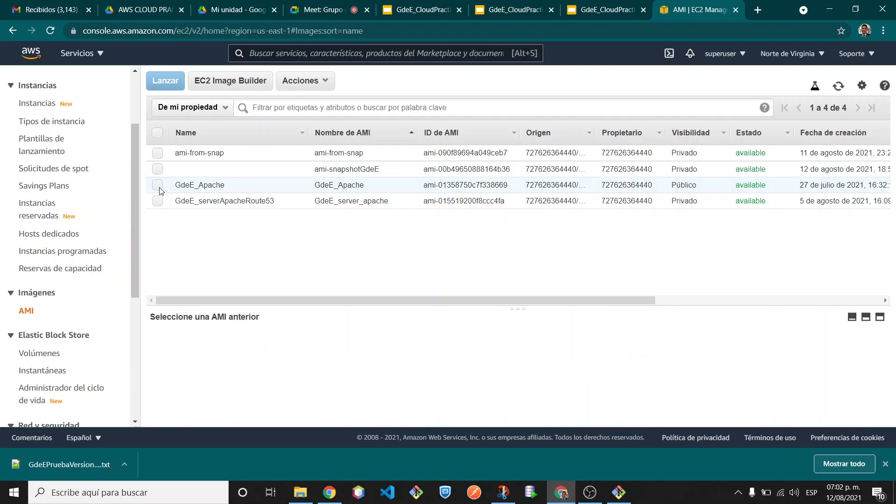
left_click(158, 201)
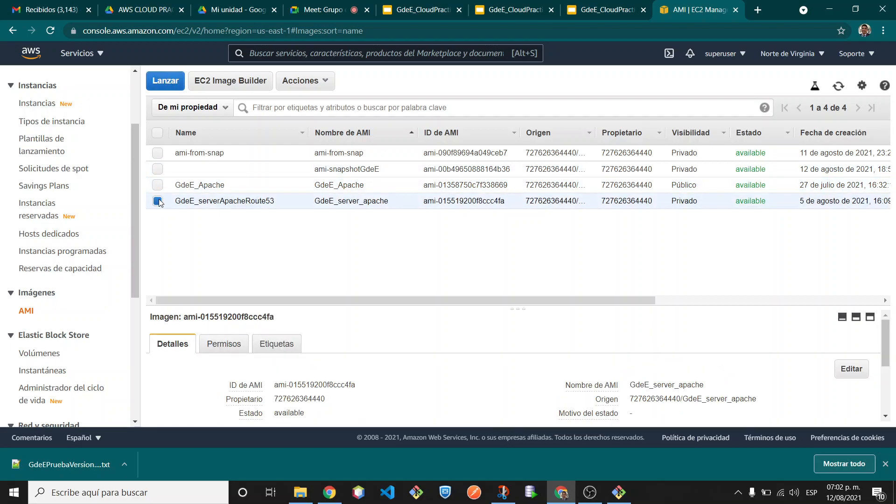
scroll(412, 393, "down", 2)
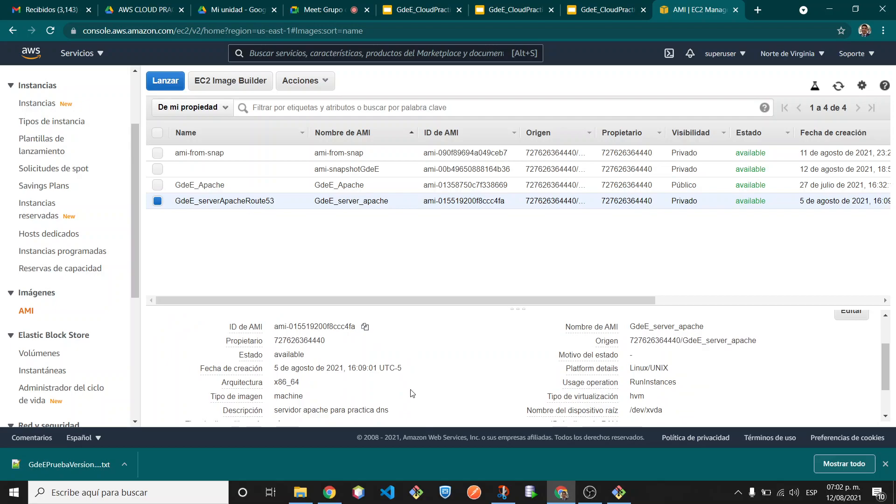
scroll(413, 394, "down", 2)
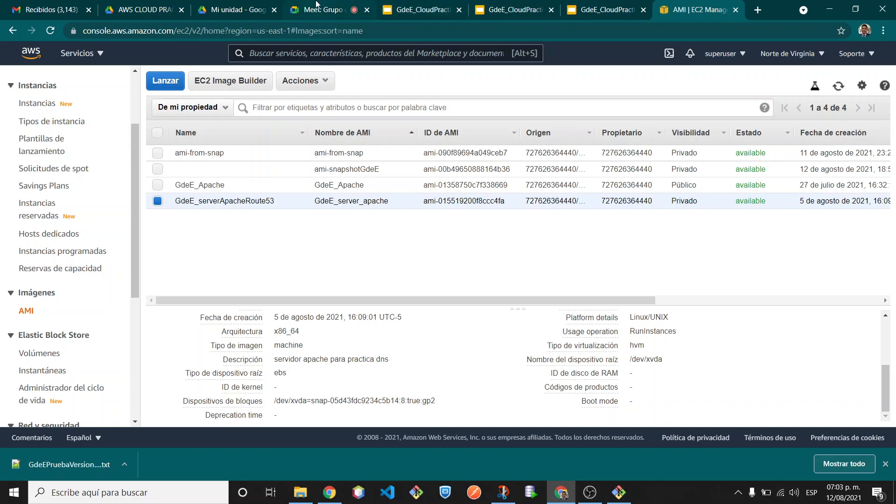
- Switch to the Google Meet call, turn on the camera and stop presenting the screen
left_click(316, 4)
left_click(413, 424)
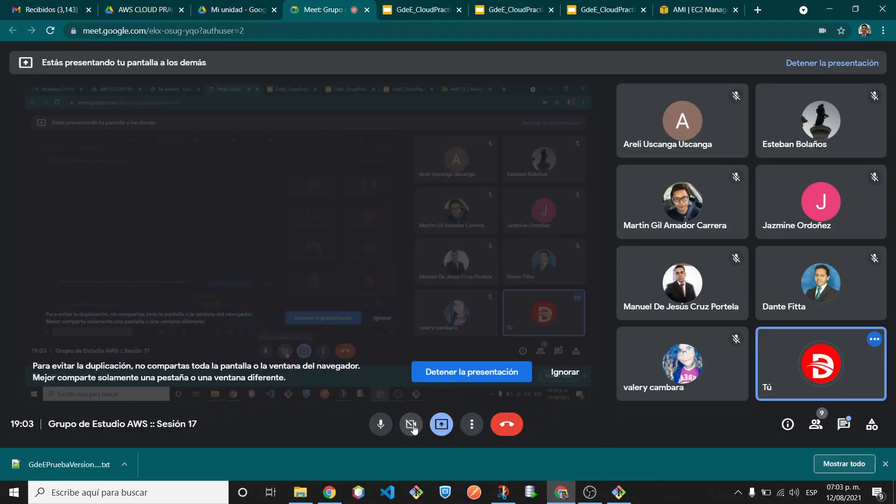
left_click(496, 377)
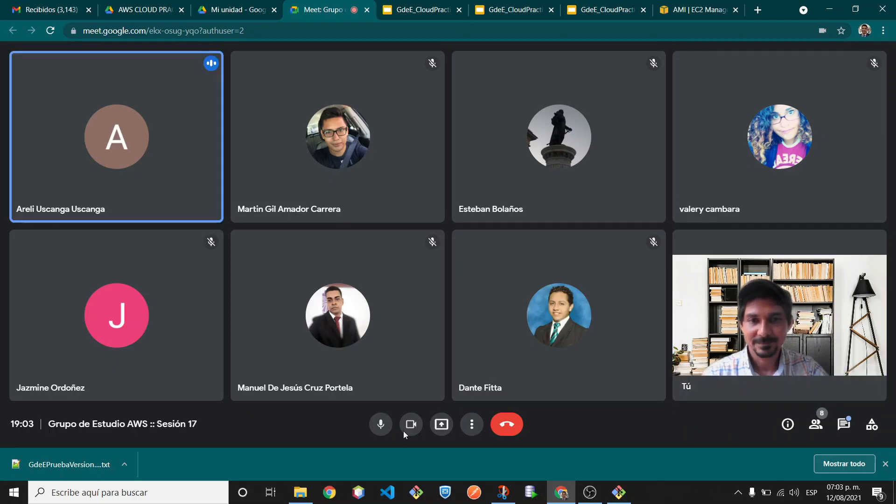
- Mute the microphone and turn off the camera in the Meet call
left_click(380, 427)
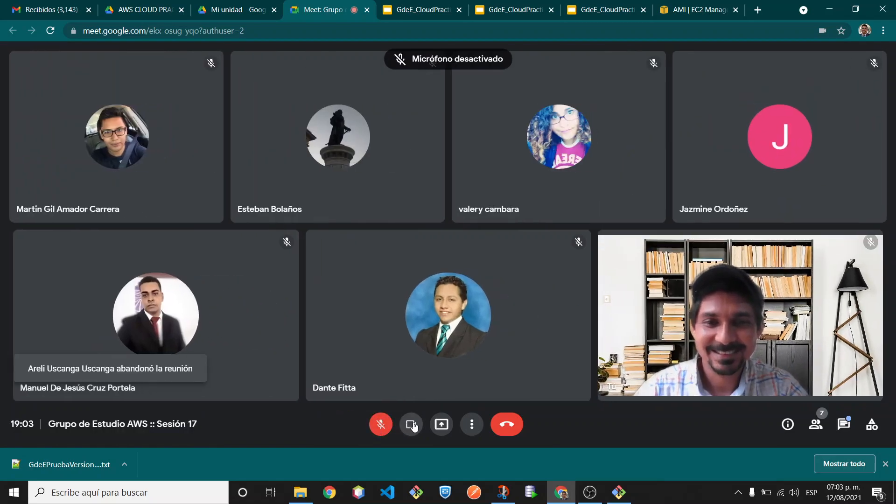
left_click(411, 425)
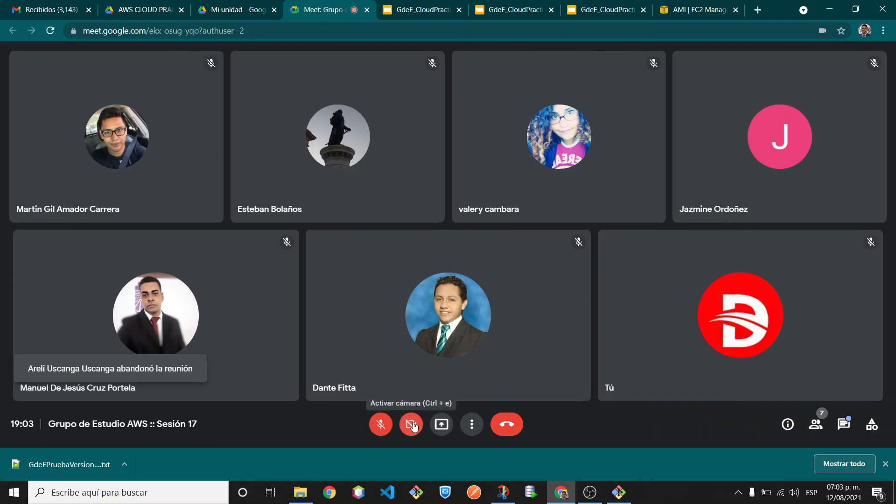